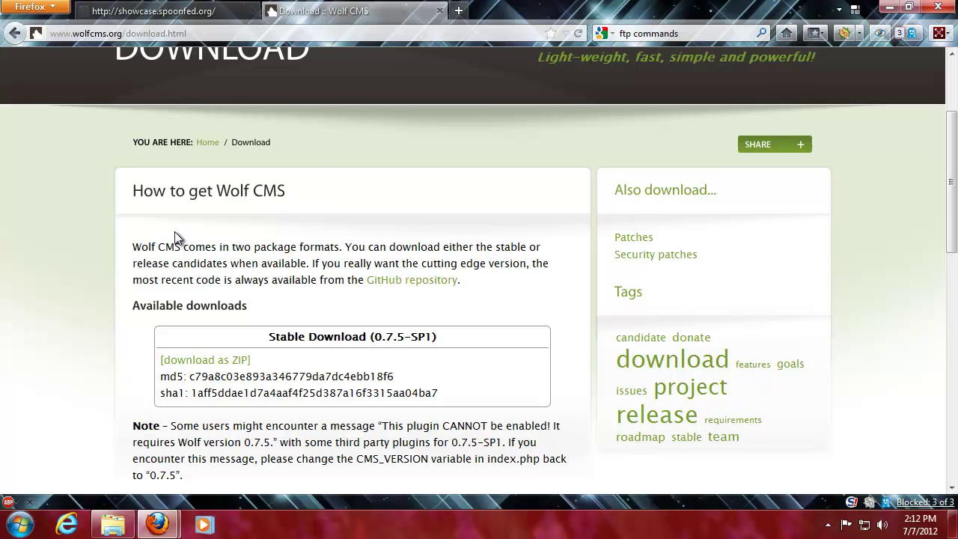
- Request the stable Wolf CMS 0.7.5-SP1 release as a ZIP from the download page
scroll(319, 174, up, 2)
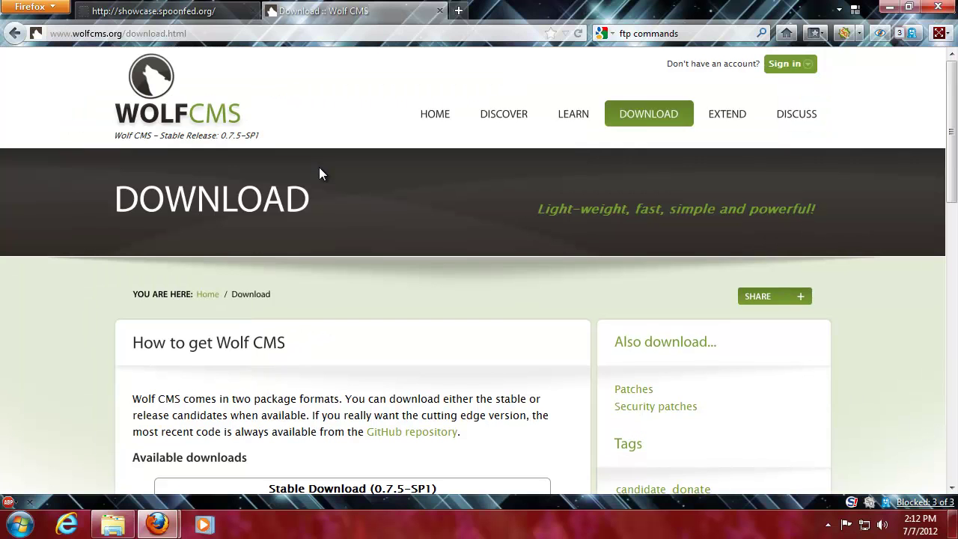
scroll(336, 307, down, 1)
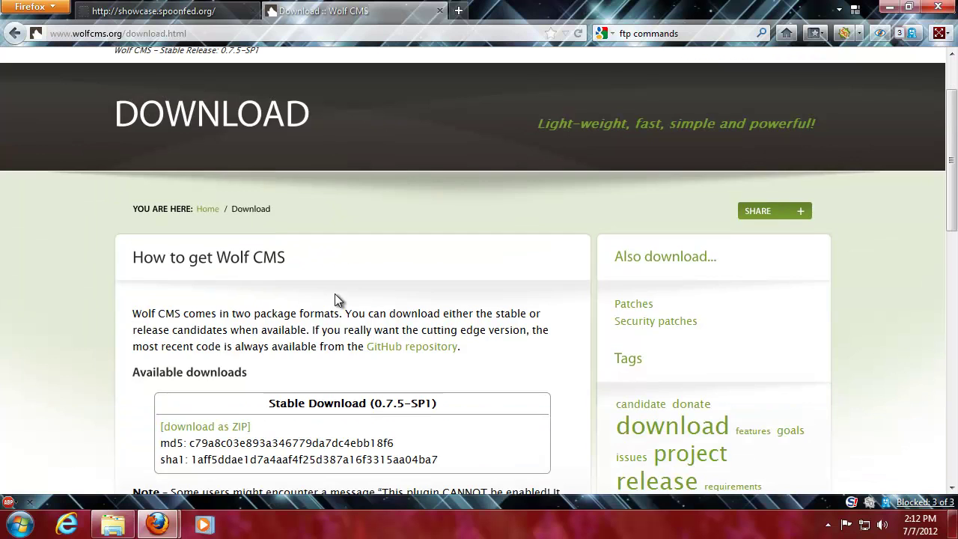
click(218, 428)
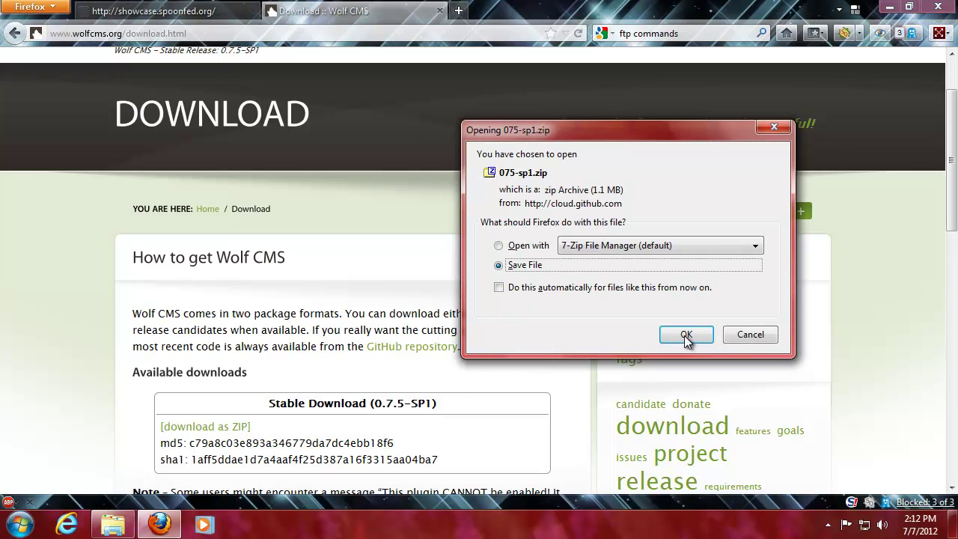
- Delete dummy-4.7.2.tar, ENABLE_INSTALL_TOOL and typo3_src-4.7.2.tar from the Downloads folder and close the folder
mouse_move(127, 527)
click(136, 465)
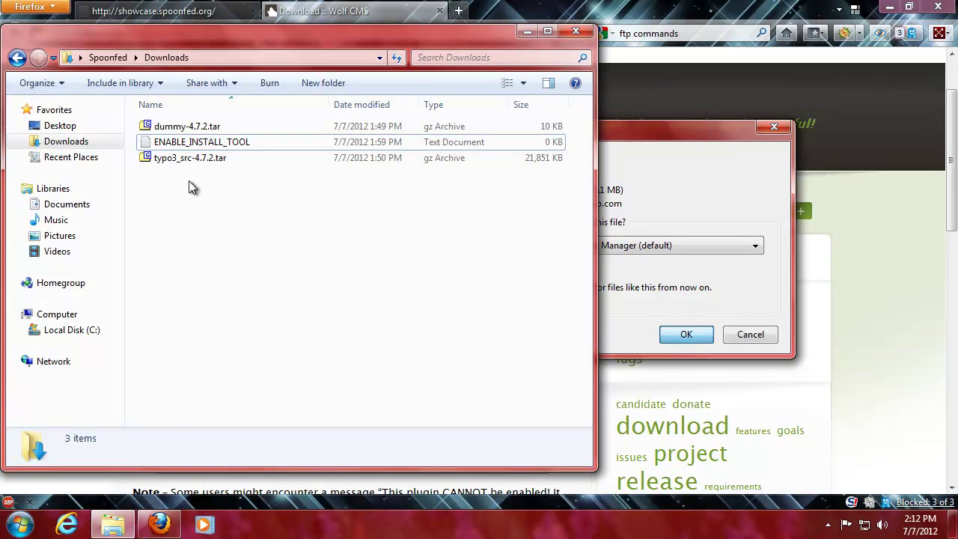
drag(189, 193, 179, 142)
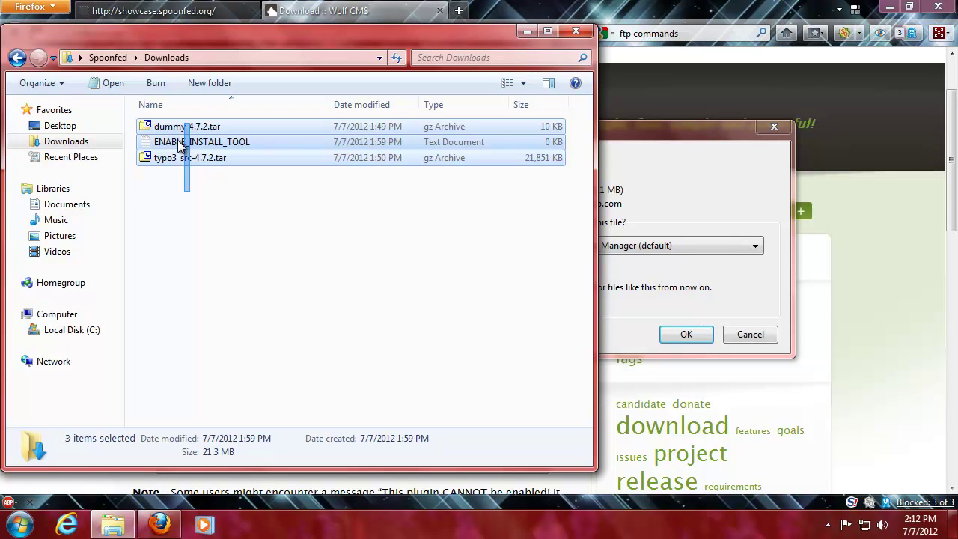
right_click(179, 146)
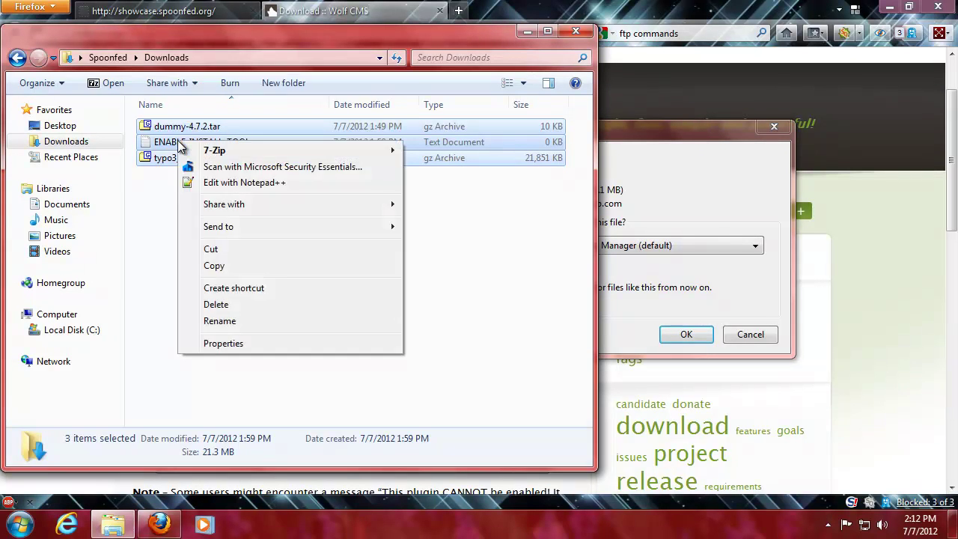
click(247, 310)
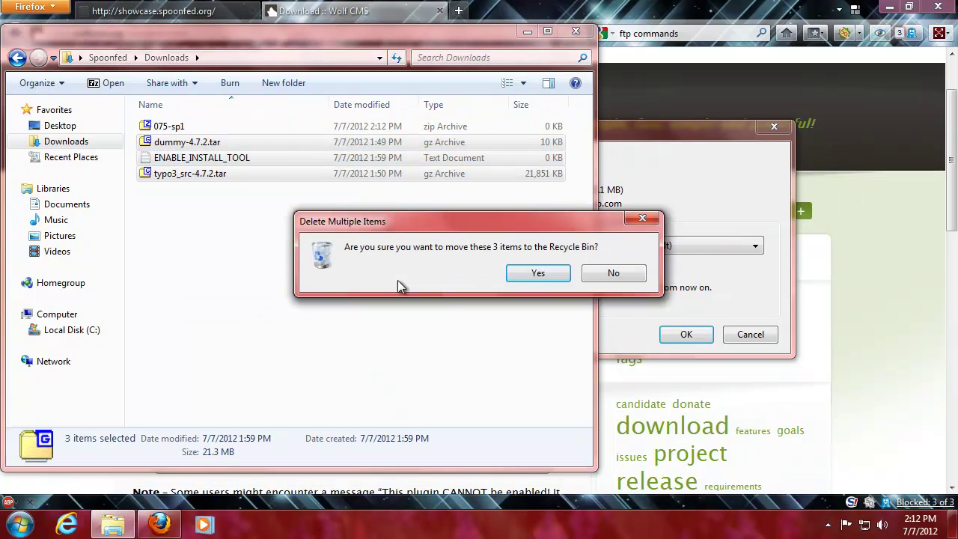
click(532, 273)
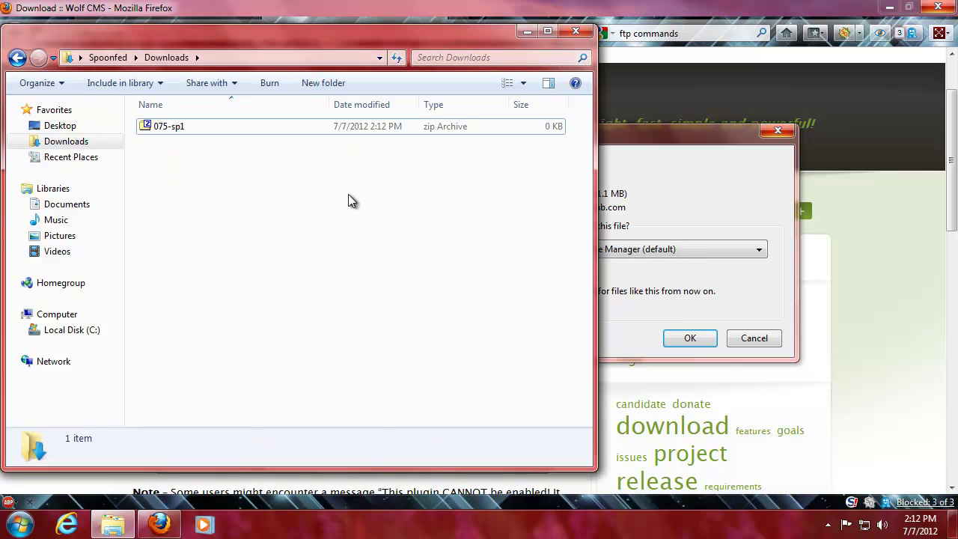
click(576, 30)
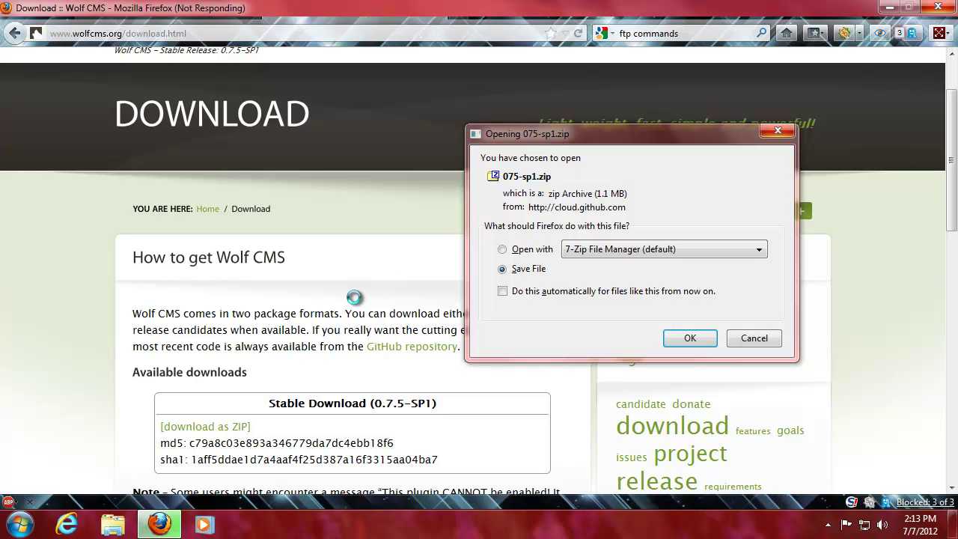
- Save 075-sp1.zip to disk and clear the download list and browser window off the desktop
key(Return)
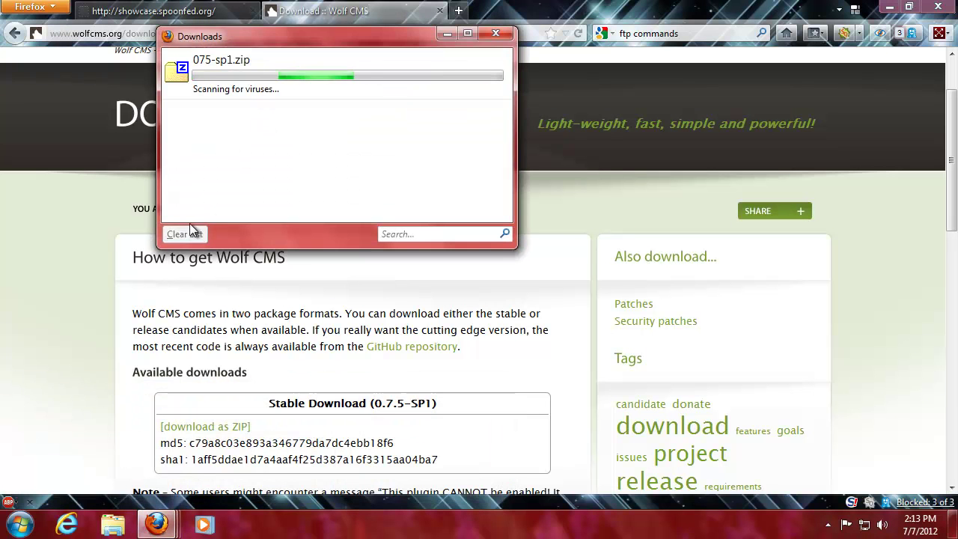
click(494, 35)
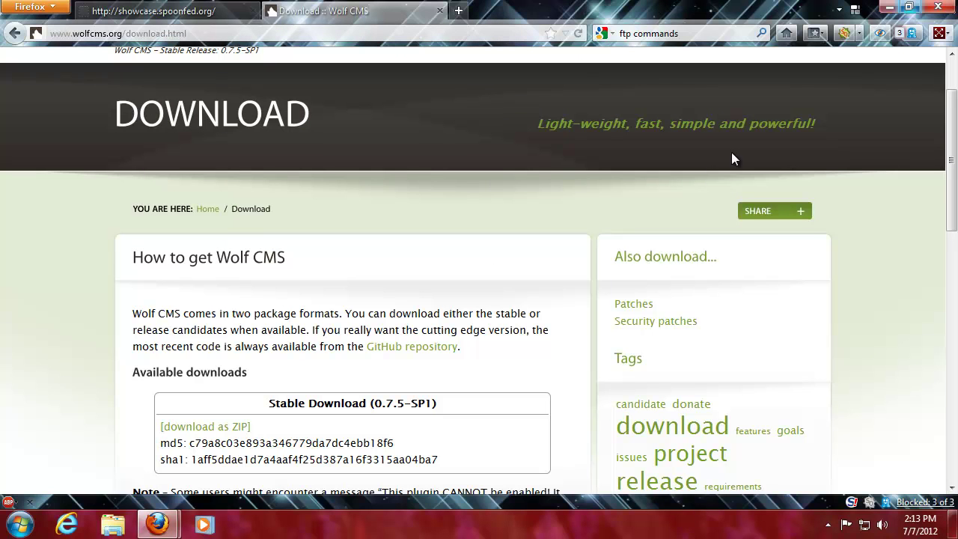
click(888, 8)
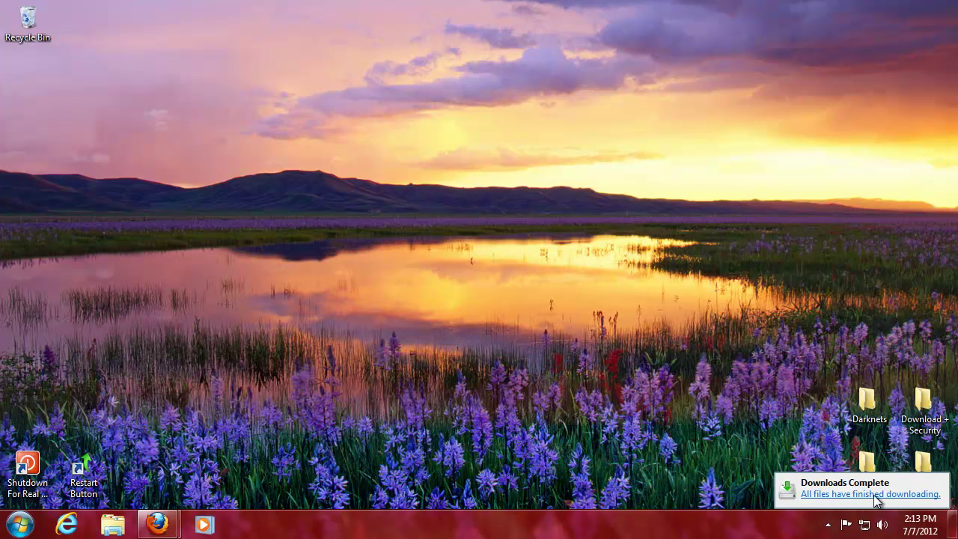
- Launch FileZilla Client from the Download + Security desktop folder and close the folder
double_click(923, 404)
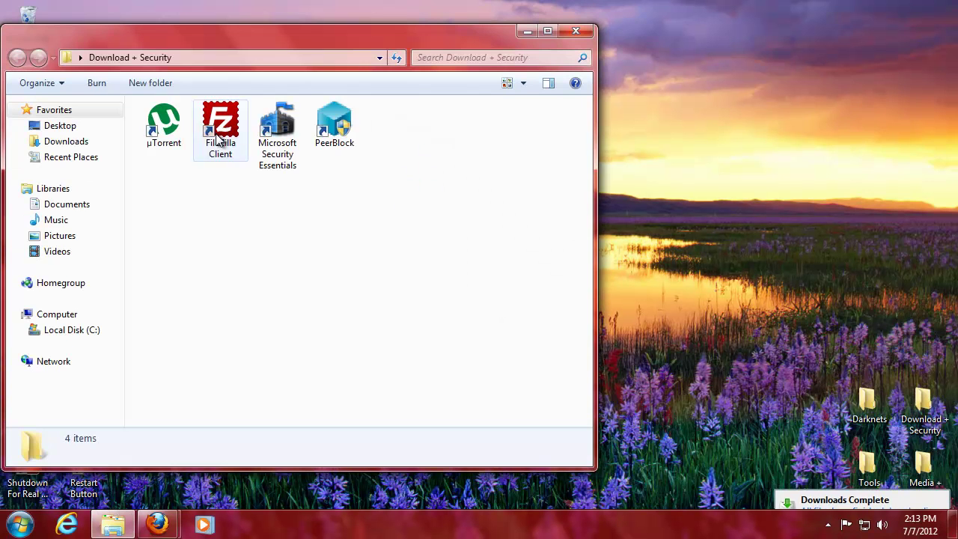
click(221, 139)
click(578, 32)
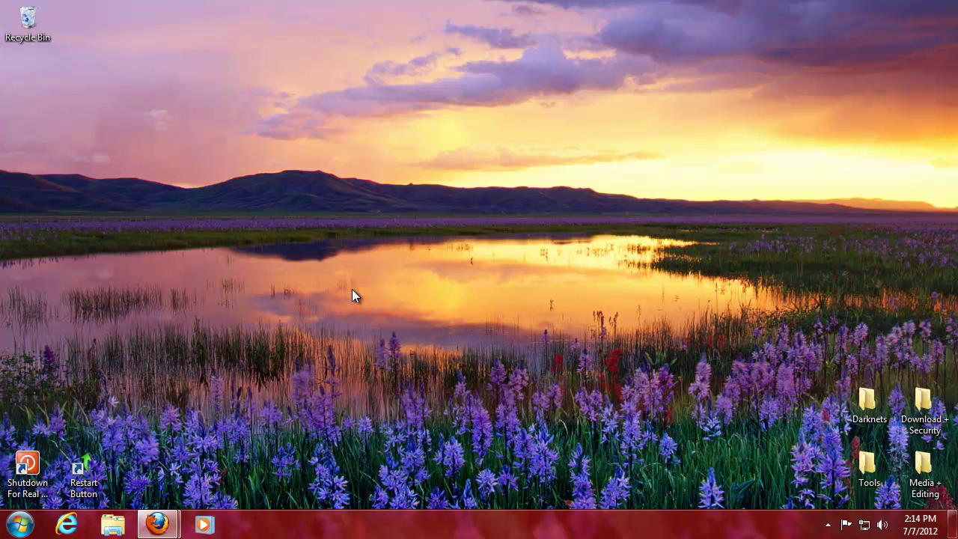
click(924, 406)
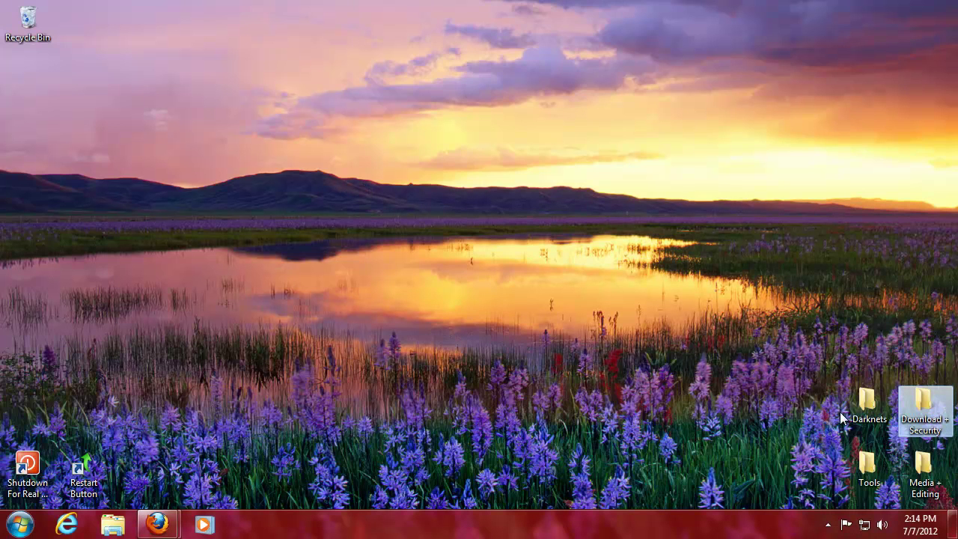
click(704, 409)
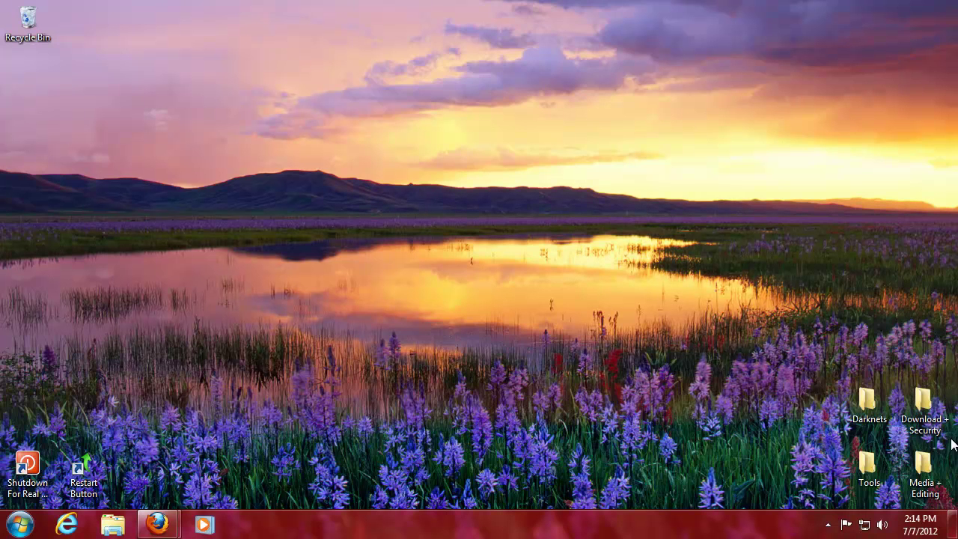
double_click(923, 416)
click(235, 148)
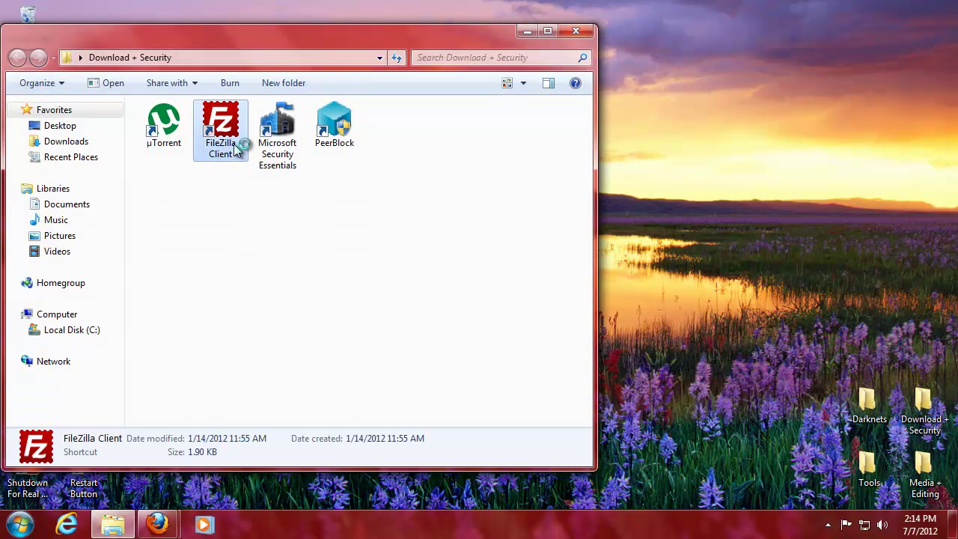
click(588, 30)
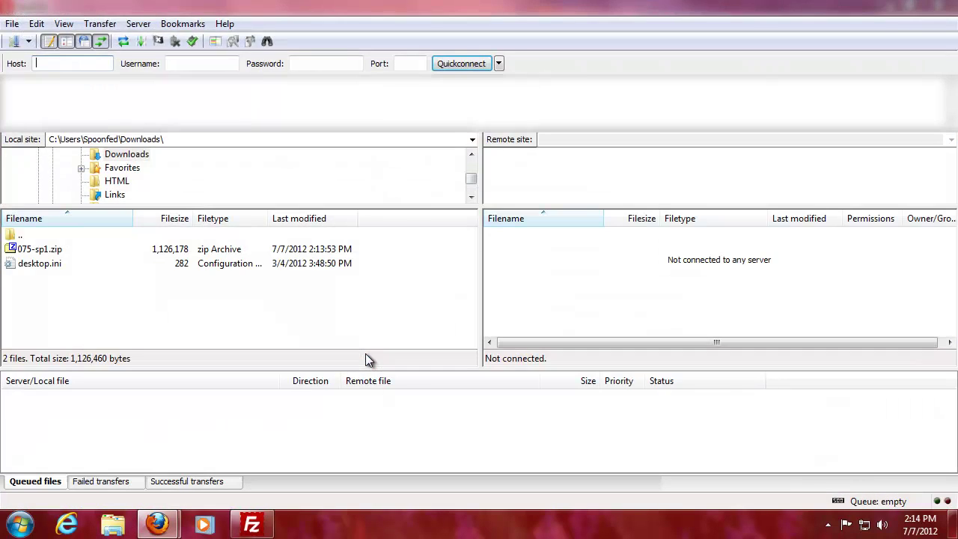
- Connect to the saved Spoonfed site in FileZilla
click(29, 42)
click(37, 57)
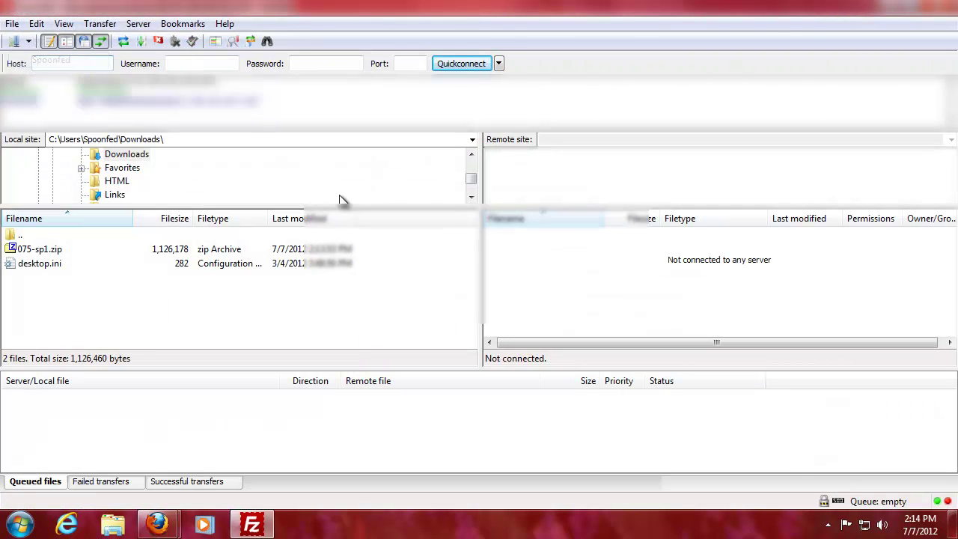
click(446, 311)
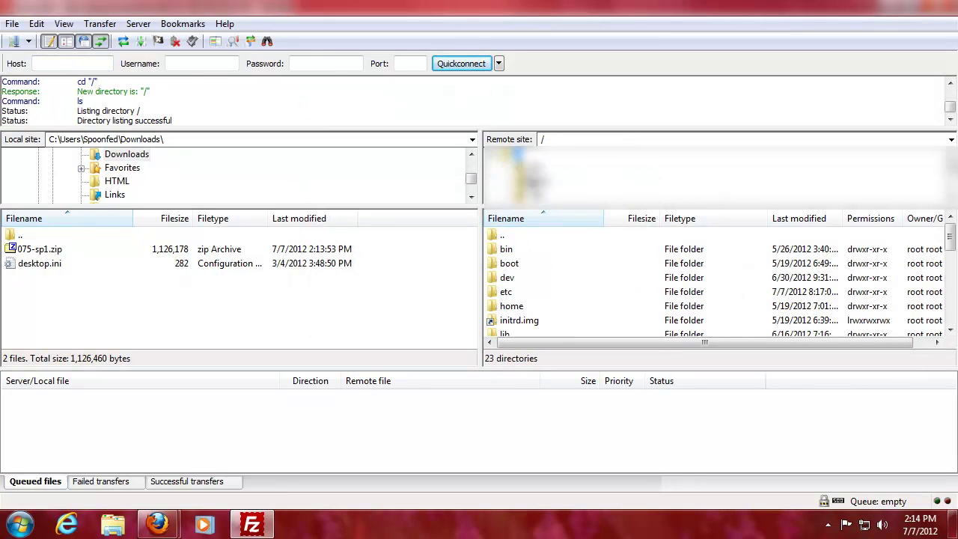
- Go to the remote directory /var/www/spoonfed/showcase
click(536, 181)
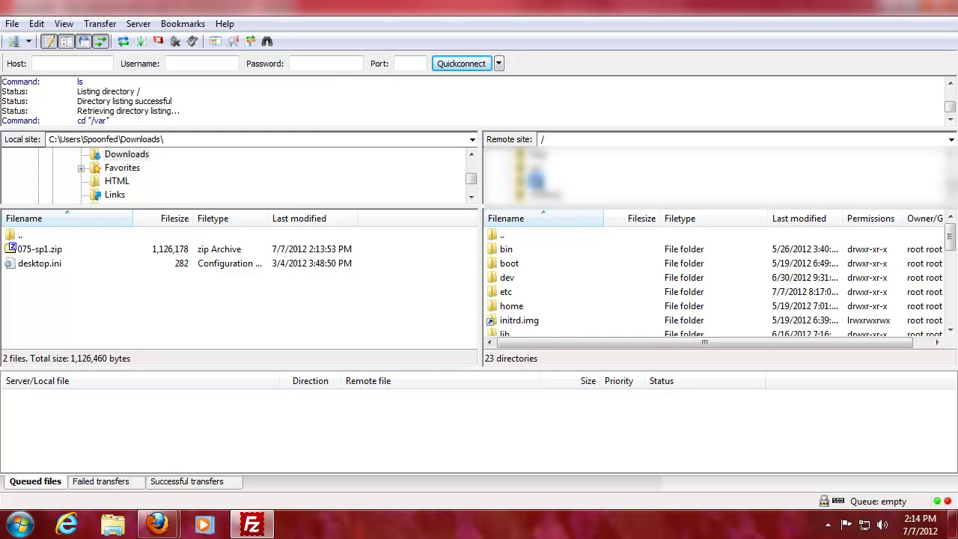
click(524, 320)
scroll(524, 318, down, 3)
double_click(519, 323)
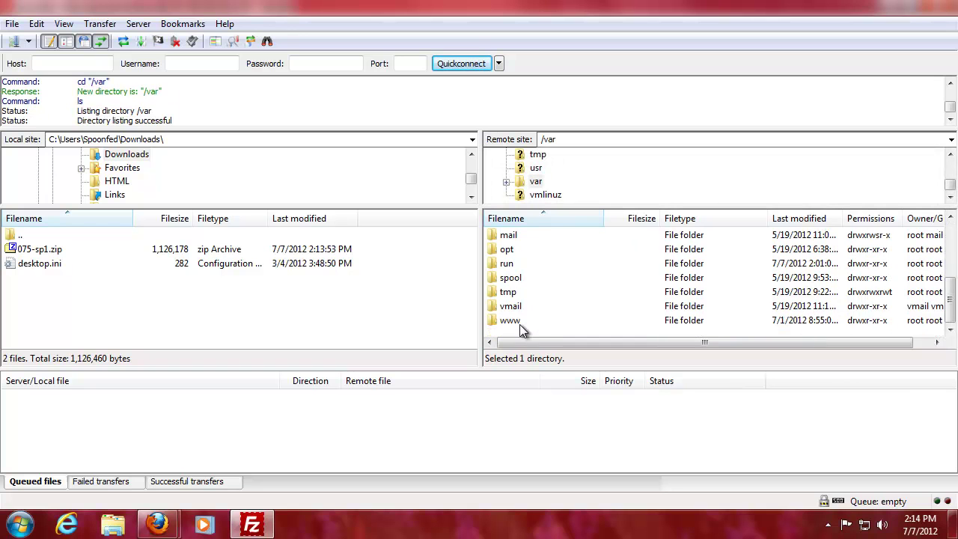
double_click(518, 278)
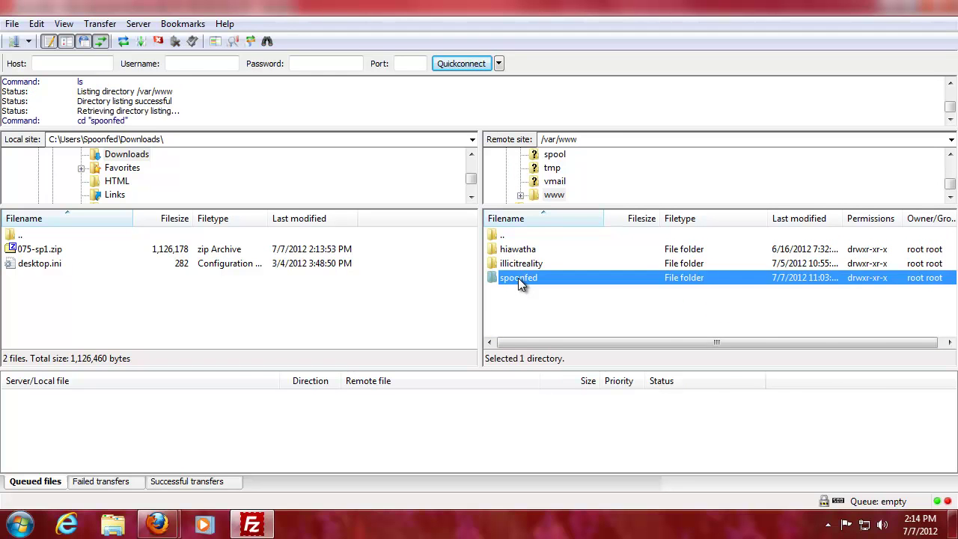
double_click(530, 306)
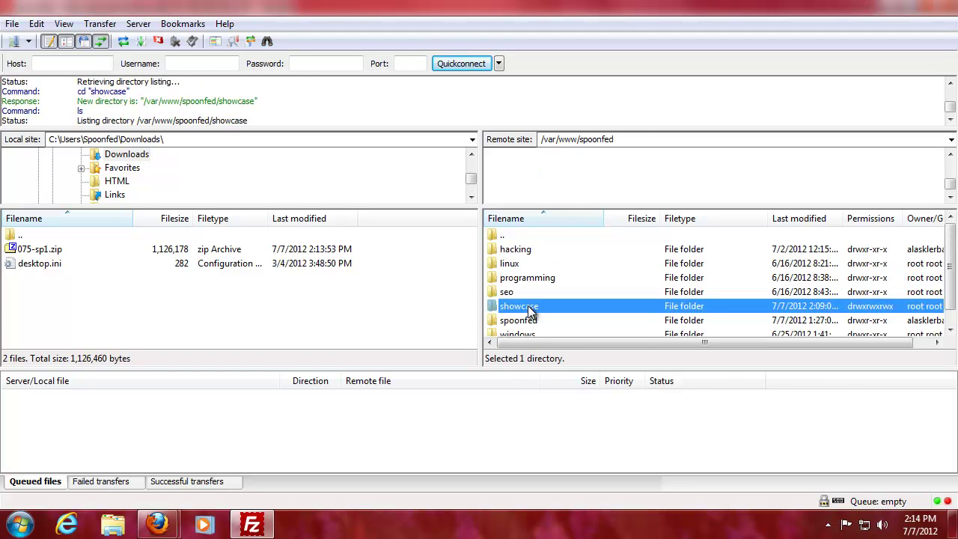
- Upload 075-sp1.zip from the local Downloads folder to the showcase directory and refresh the remote listing
right_click(39, 249)
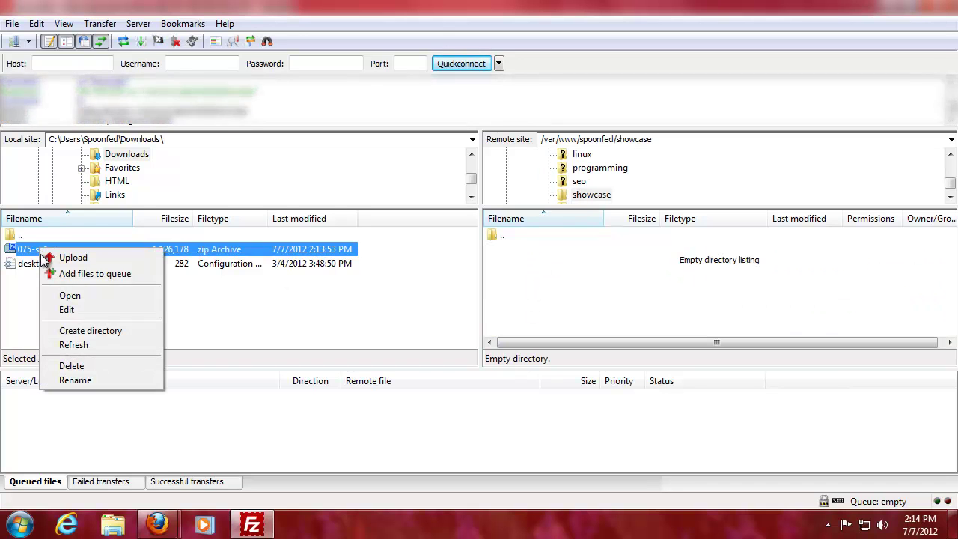
click(67, 260)
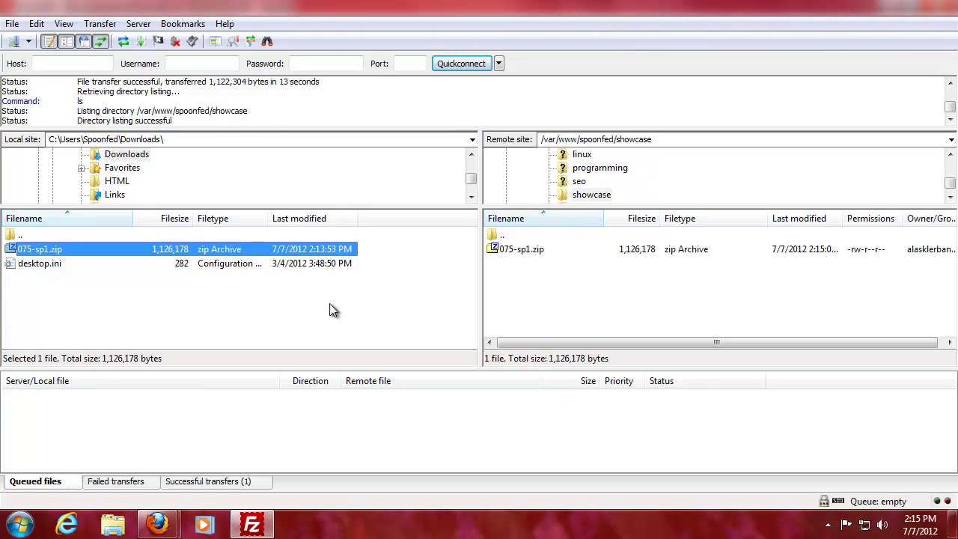
click(540, 288)
key(F5)
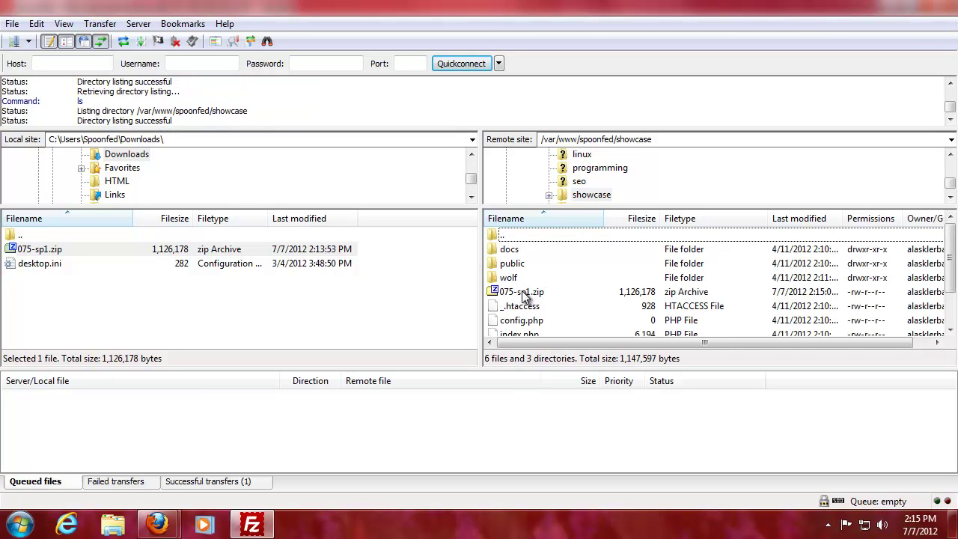
- Delete 075-sp1.zip from the remote showcase directory
right_click(518, 291)
click(553, 389)
click(456, 312)
- Switch to Firefox and load the Wolf CMS installer at showcase.spoonfed.org/wolf/install/
click(510, 278)
click(124, 442)
click(175, 33)
text(/wolf/insta)
key(Return)
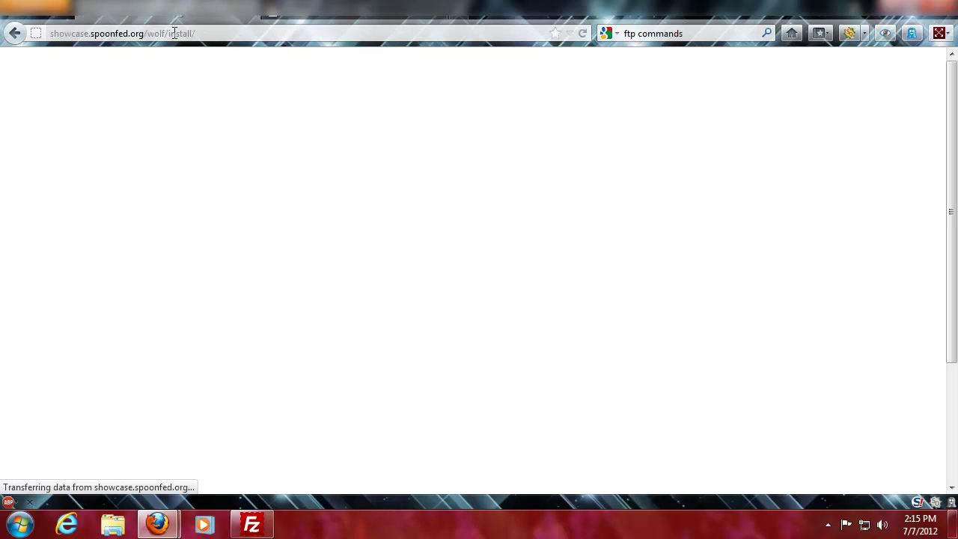
- Review the installer's requirements check, including database support, config file and public directory writability, clean URLs and the footnotes
scroll(191, 173, down, 2)
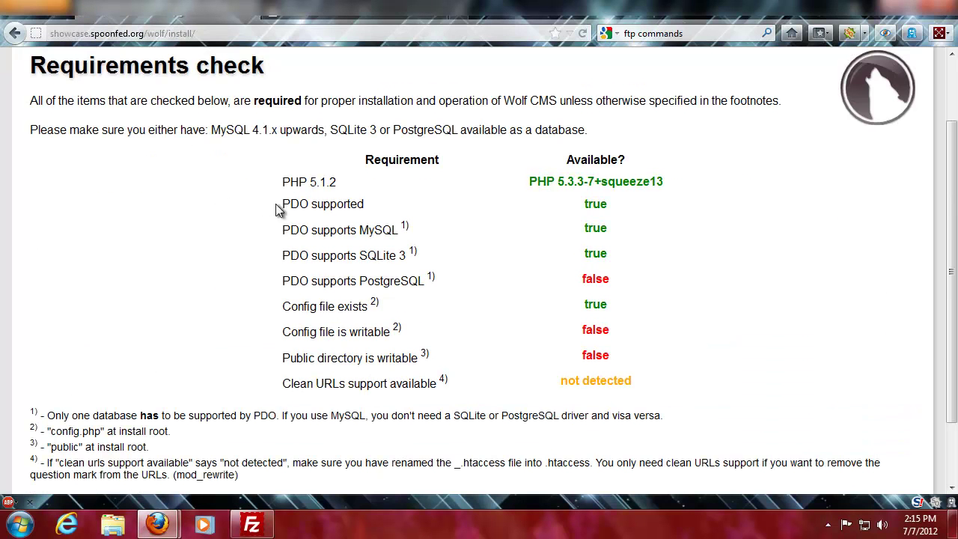
drag(279, 285, 442, 283)
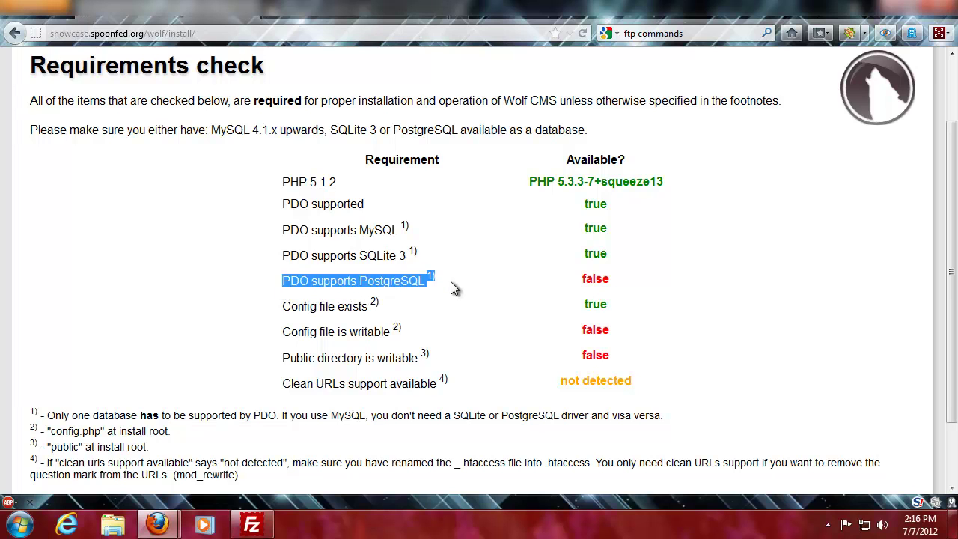
drag(447, 235, 286, 232)
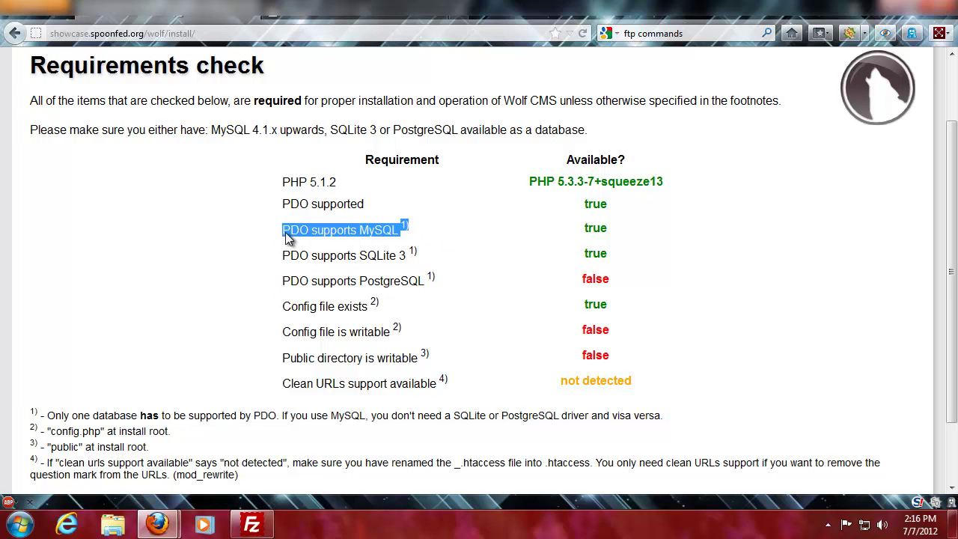
click(239, 255)
drag(278, 332, 445, 380)
click(442, 324)
click(232, 346)
click(479, 383)
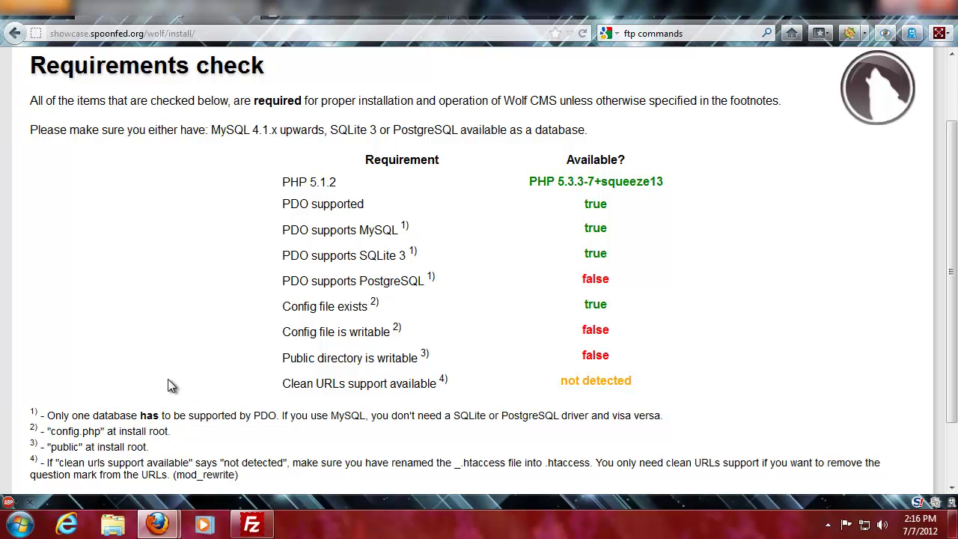
drag(47, 432, 211, 435)
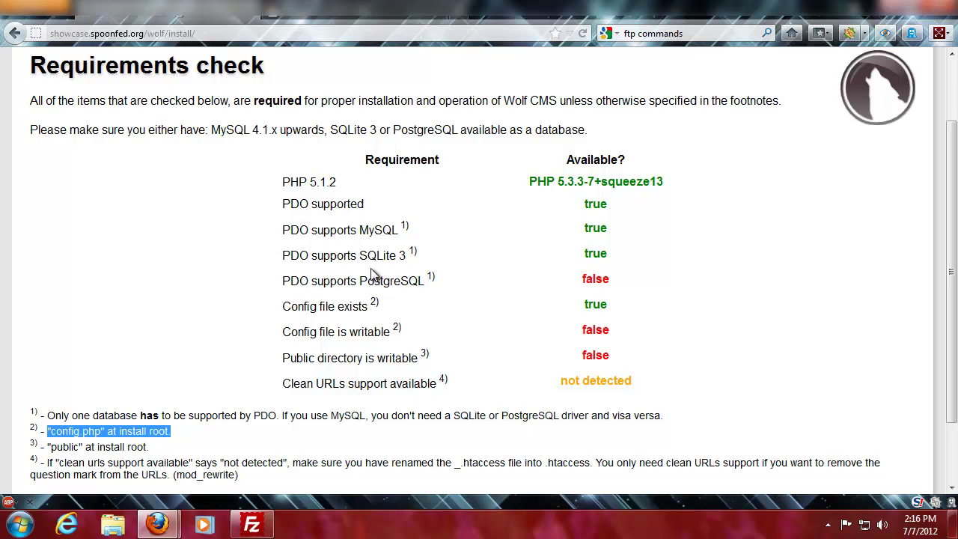
drag(389, 310, 211, 343)
click(211, 343)
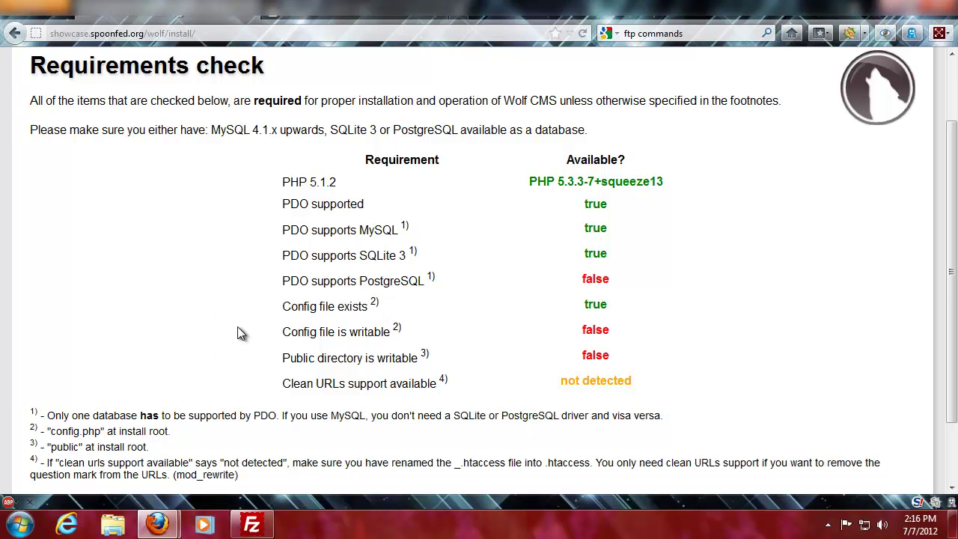
drag(286, 326, 468, 326)
- Switch to FileZilla and set the remote config.php file's permissions to 666, granting write access to group and public
click(250, 523)
right_click(541, 306)
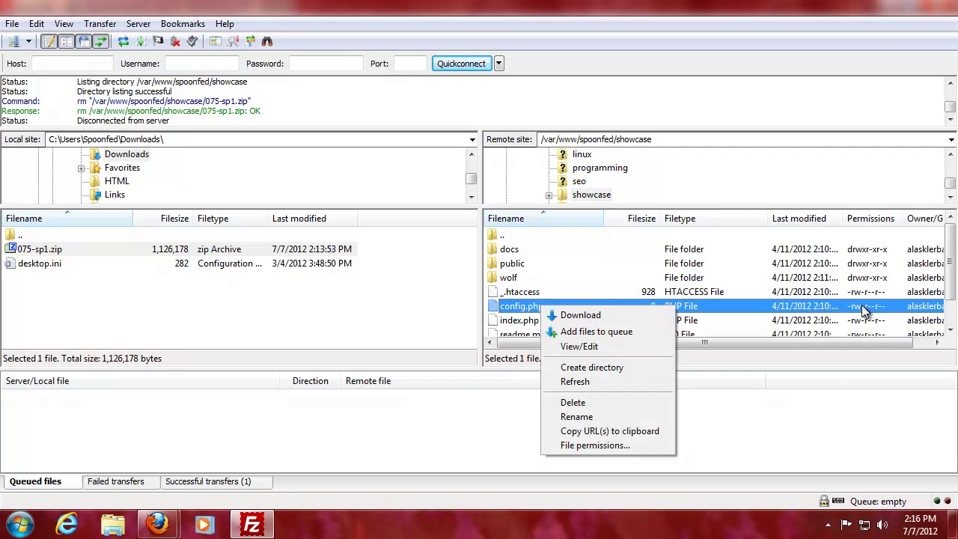
click(591, 445)
click(691, 266)
click(691, 303)
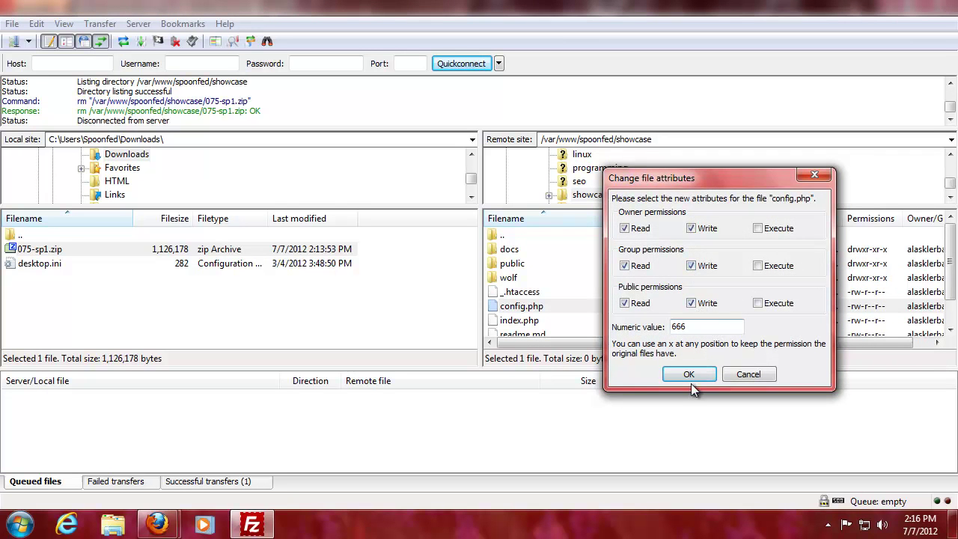
click(689, 378)
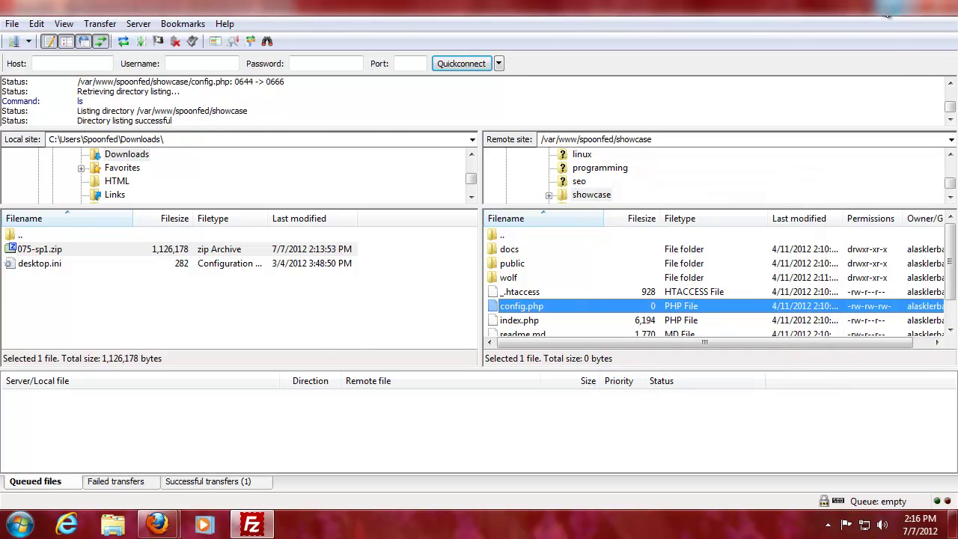
- Switch back to Firefox, reload the installer and examine the config file and public directory writability checks
key(alt+Tab)
click(261, 36)
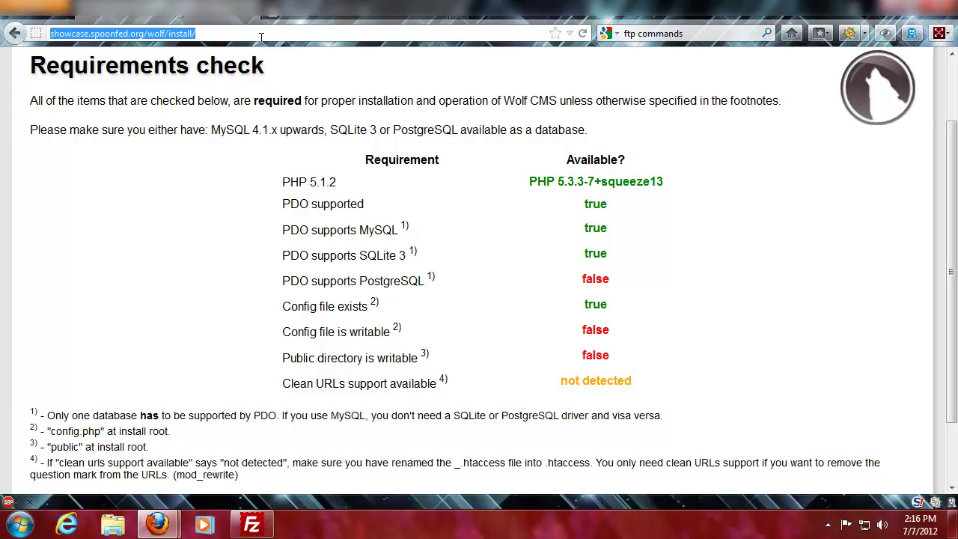
key(Return)
drag(404, 417, 262, 421)
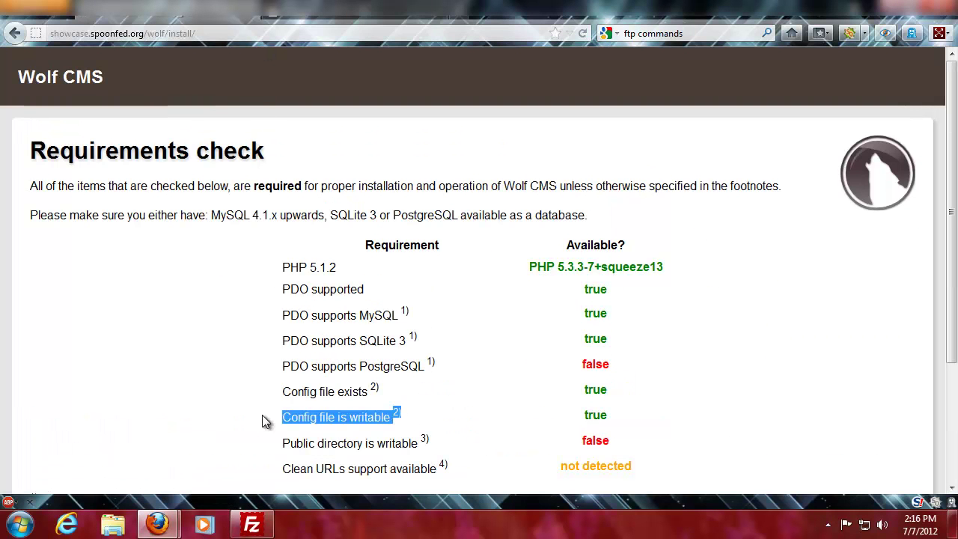
click(263, 420)
scroll(248, 405, down, 4)
drag(284, 276, 474, 281)
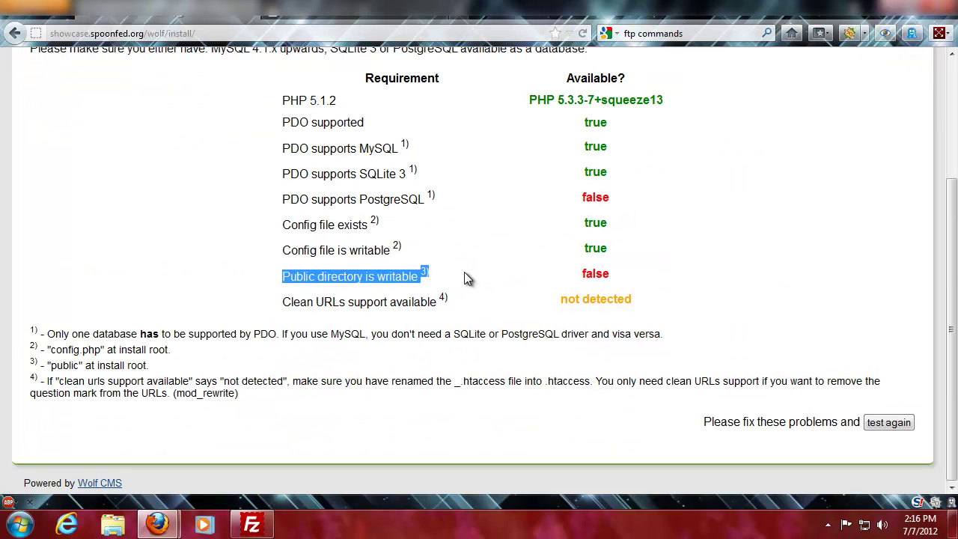
click(465, 273)
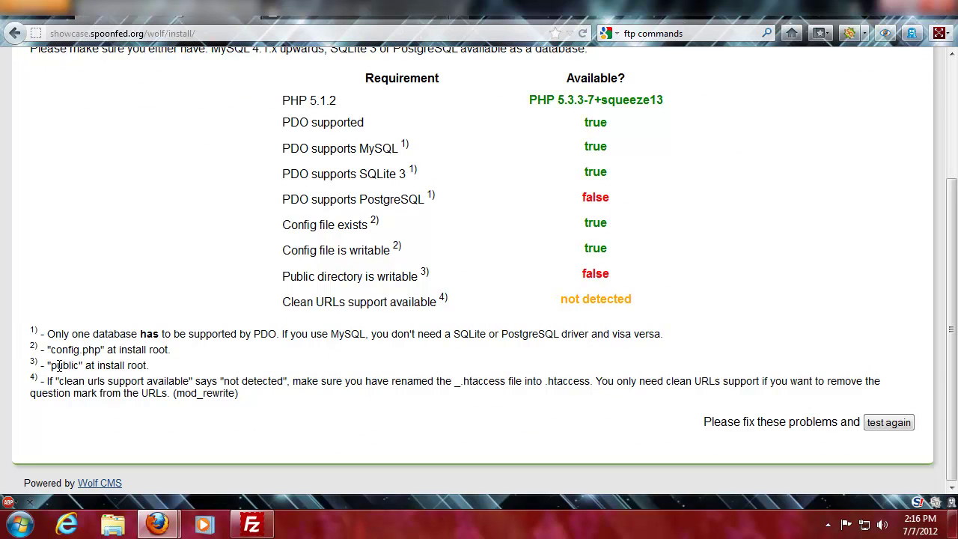
- Switch to FileZilla and set the remote public directory's permissions to 777 without recursing into subdirectories
click(251, 524)
click(513, 264)
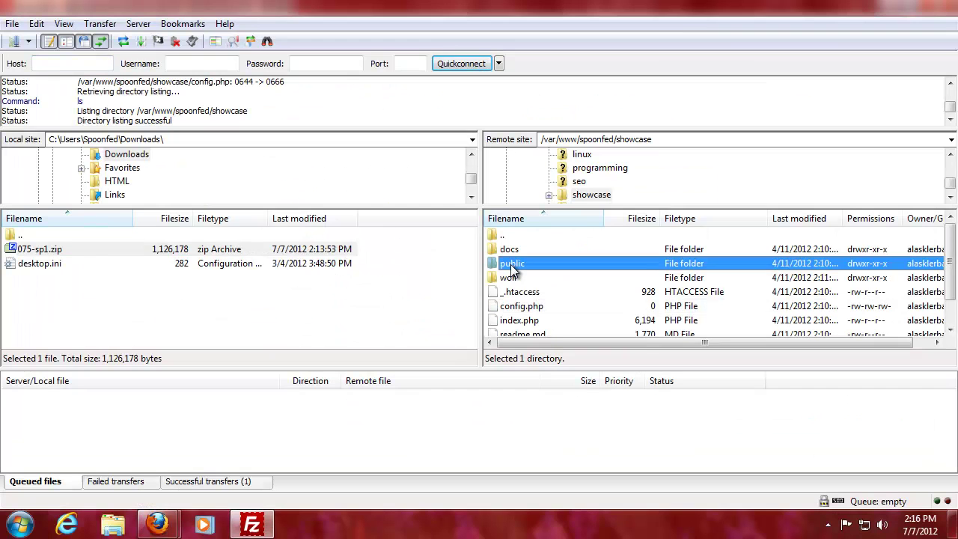
right_click(512, 265)
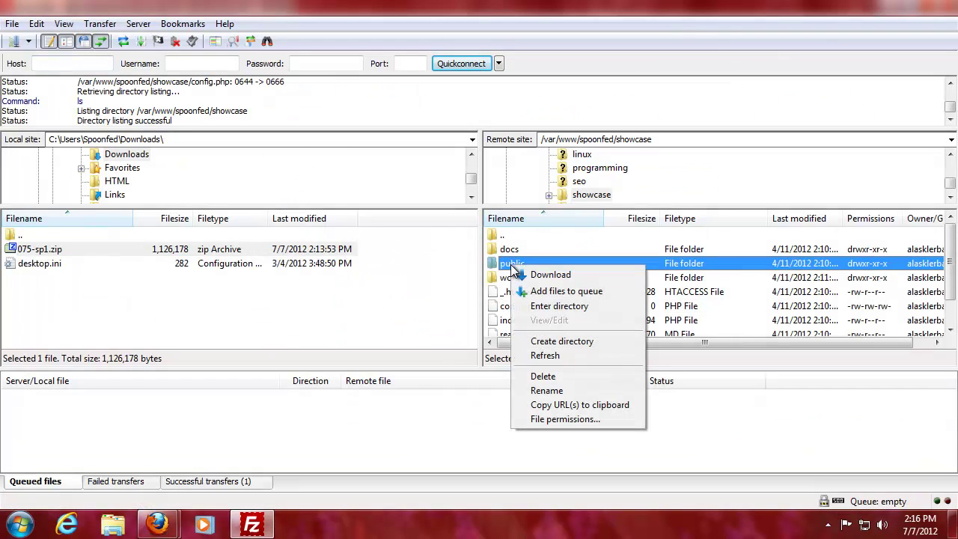
click(547, 418)
click(618, 342)
click(691, 278)
click(692, 241)
click(629, 380)
click(617, 343)
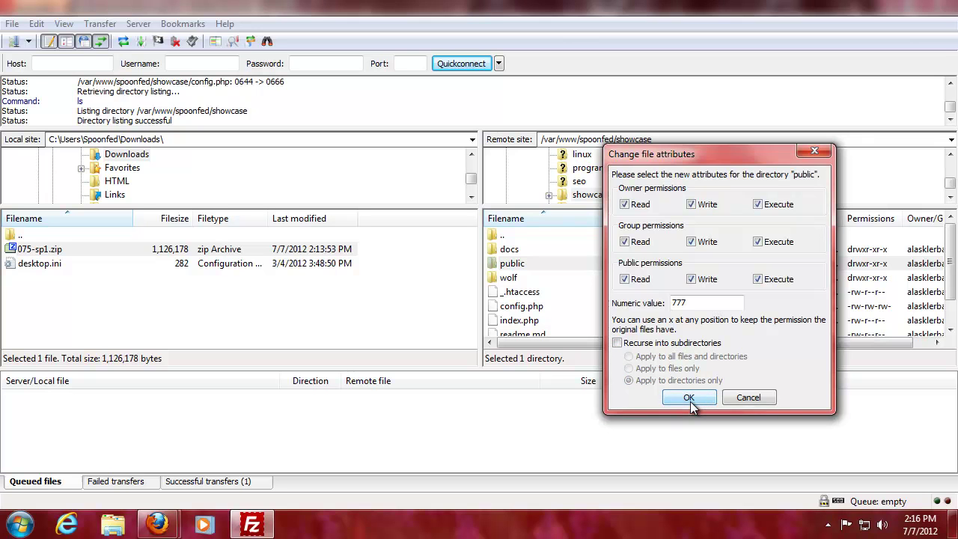
click(689, 402)
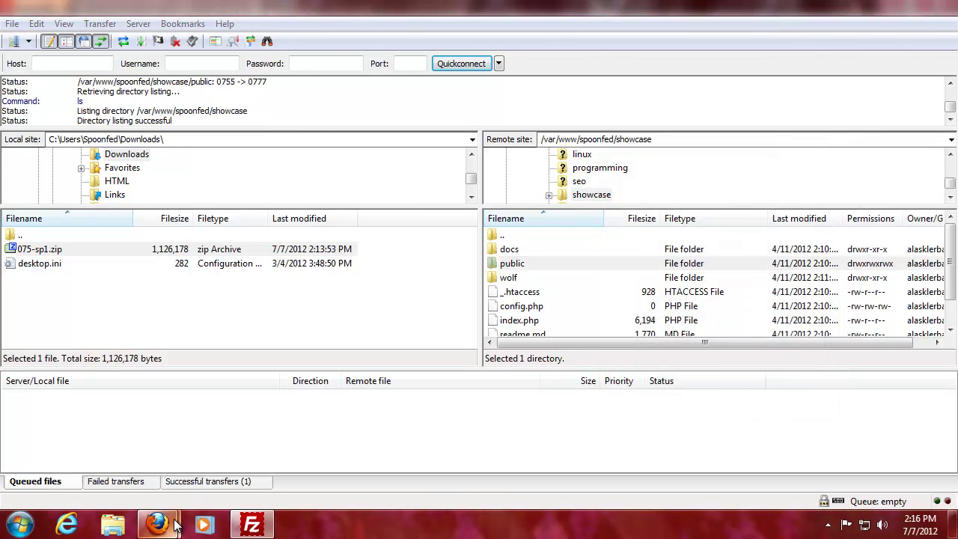
- Switch to Firefox and reload the Wolf CMS installer's requirements check
click(174, 526)
click(239, 33)
key(Return)
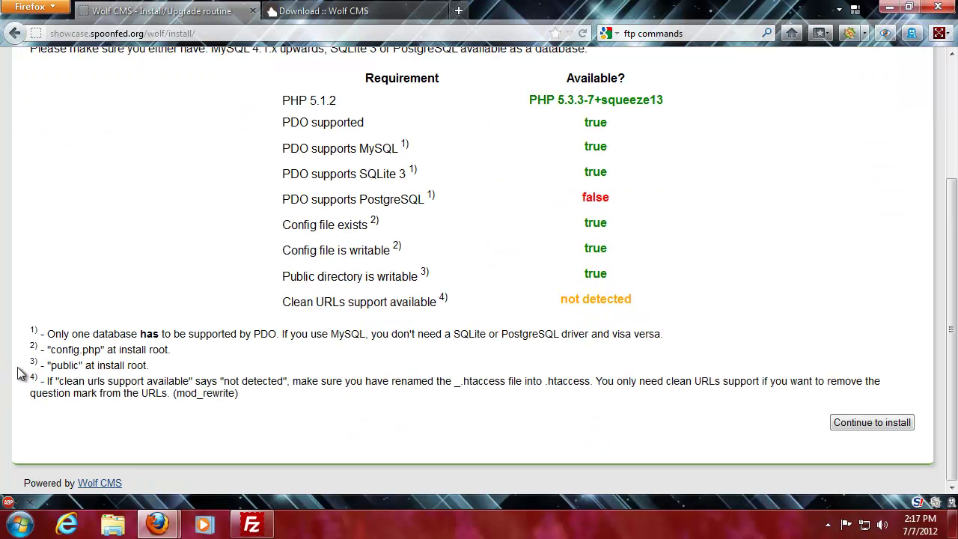
- Read the clean URLs requirement and its footnote on renaming _.htaccess to .htaccess and mod_rewrite
drag(79, 381, 307, 384)
click(339, 387)
drag(389, 382, 505, 383)
click(443, 382)
drag(438, 382, 486, 382)
click(511, 397)
drag(574, 382, 759, 382)
click(650, 390)
drag(678, 382, 237, 396)
click(151, 405)
click(208, 395)
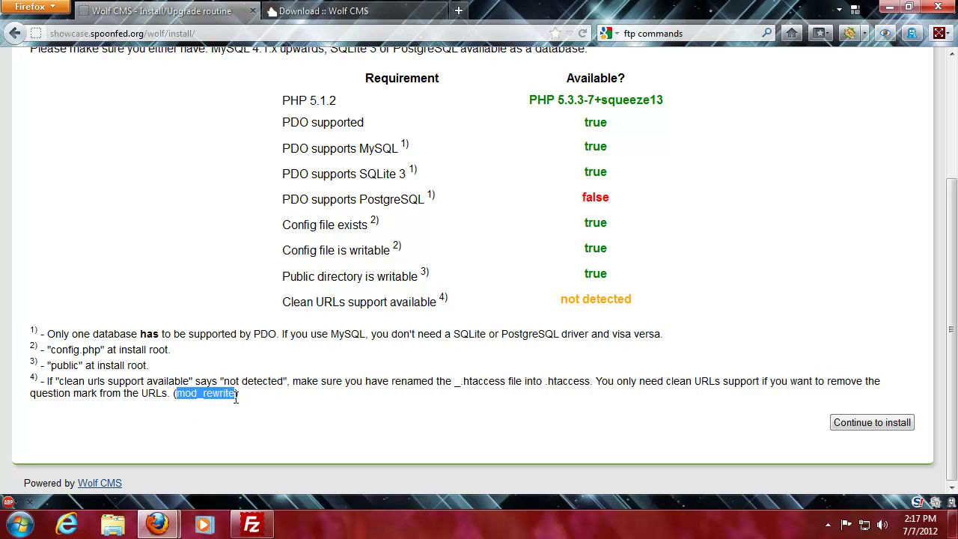
click(247, 395)
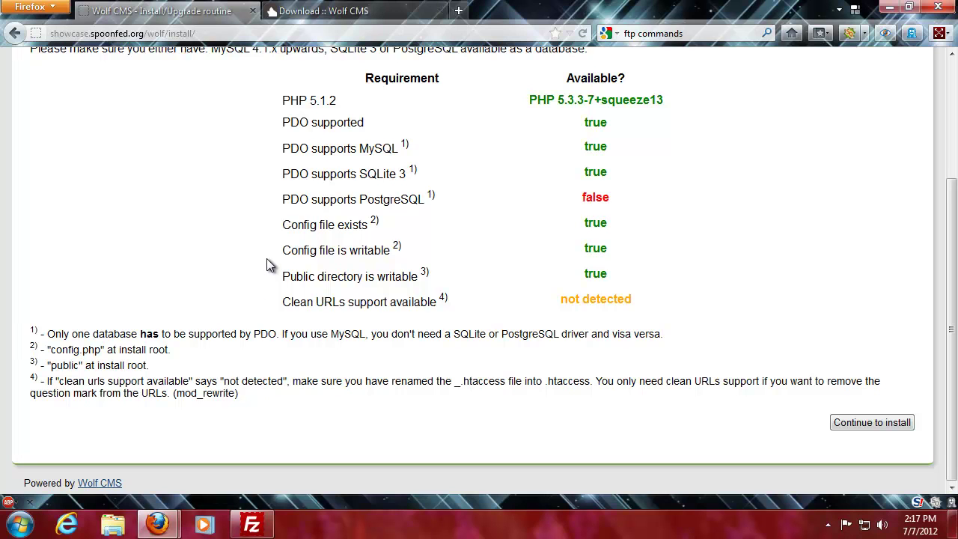
drag(284, 302, 465, 301)
click(468, 304)
scroll(442, 380, up, 2)
scroll(456, 367, down, 2)
- Continue to the installation information form and set the database user to decibelf_shwcs
click(865, 425)
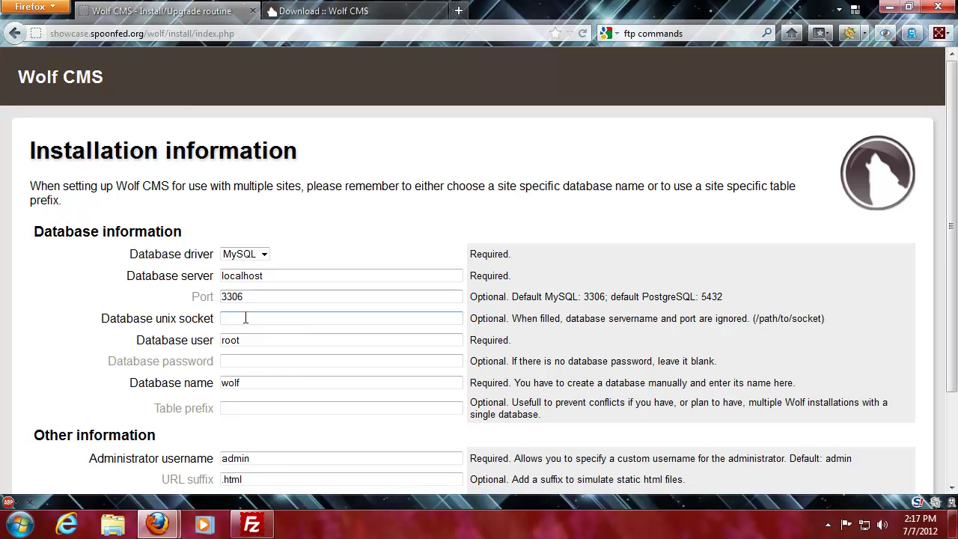
key(Tab)
text(de)
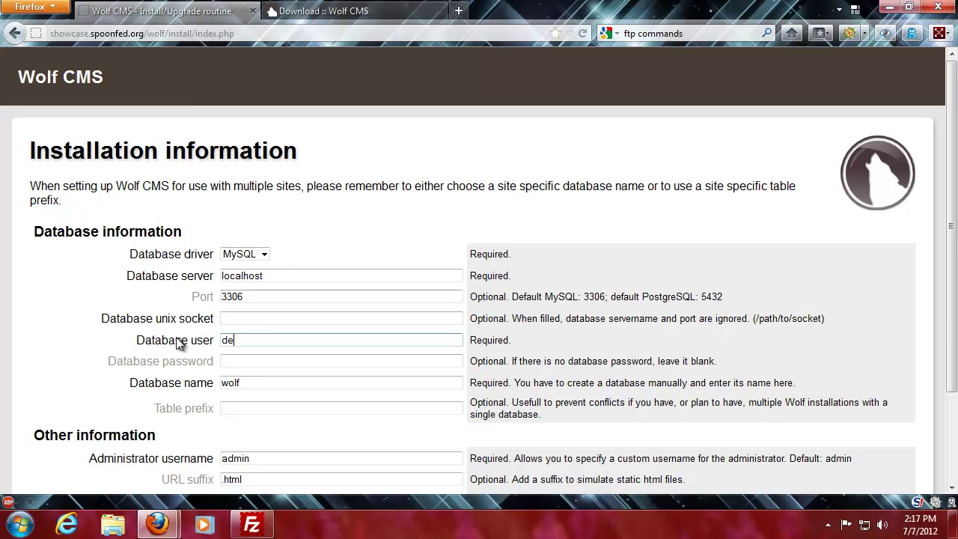
text(cibelf_shwcs)
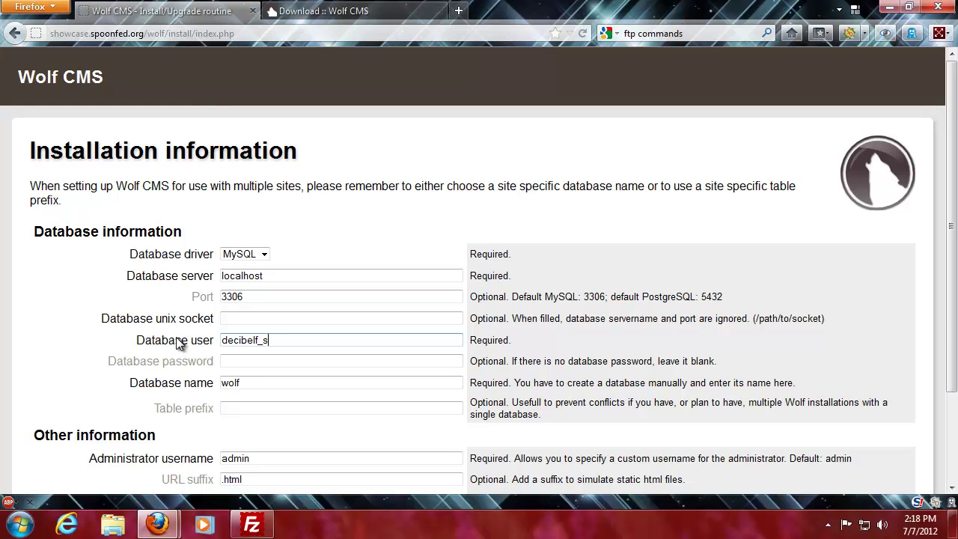
- Try to install Wolf CMS with the database password entered and decibelf_shwcs as the database name
click(222, 363)
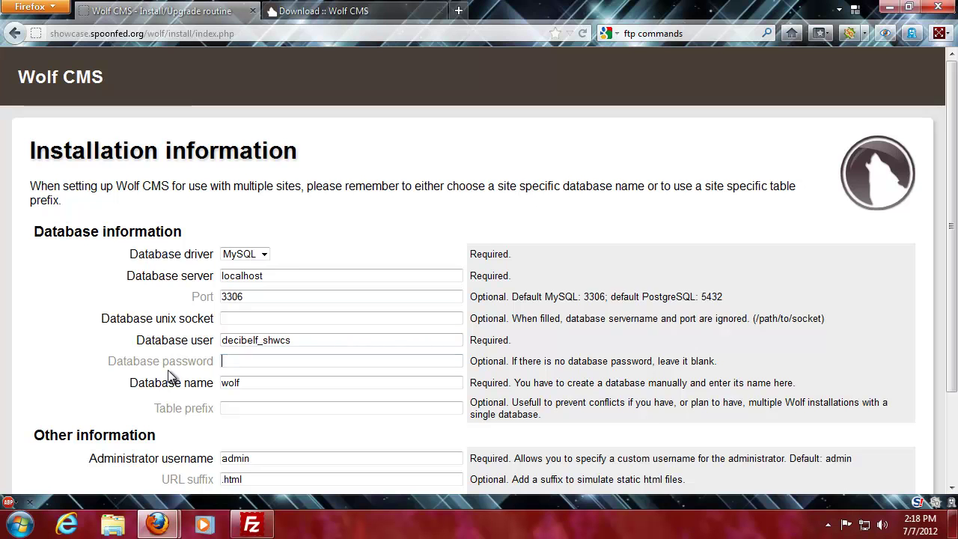
scroll(112, 372, down, 2)
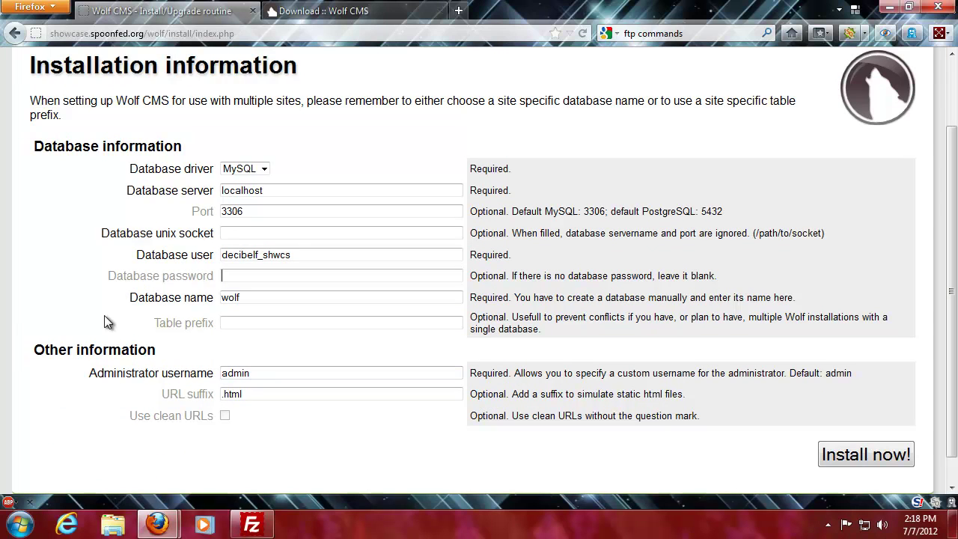
text(********)
click(210, 304)
text(decibelf_shwcs)
click(244, 324)
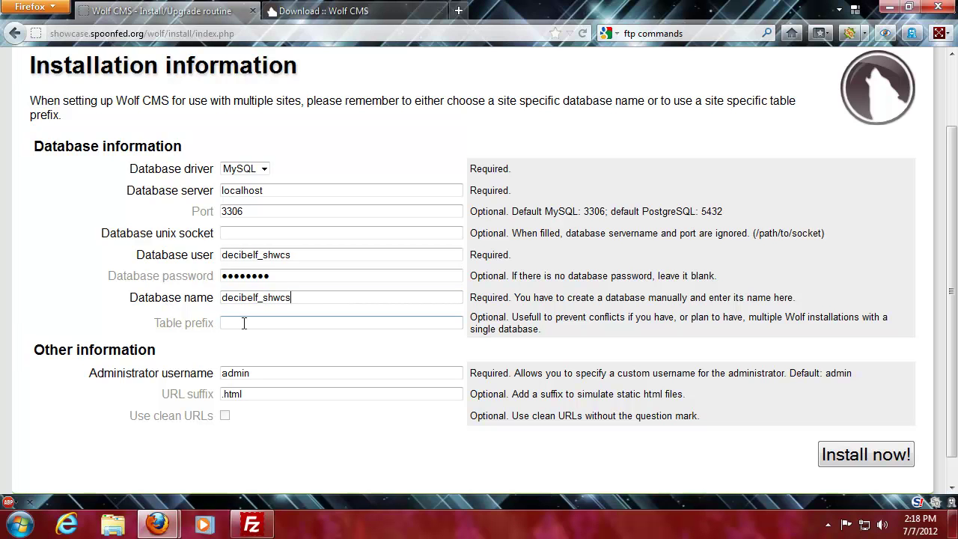
click(271, 299)
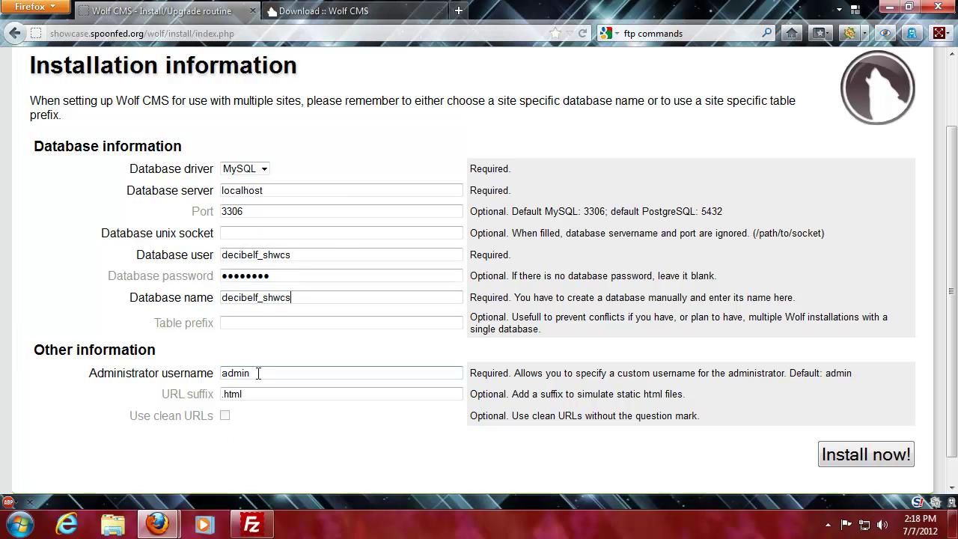
scroll(253, 404, down, 1)
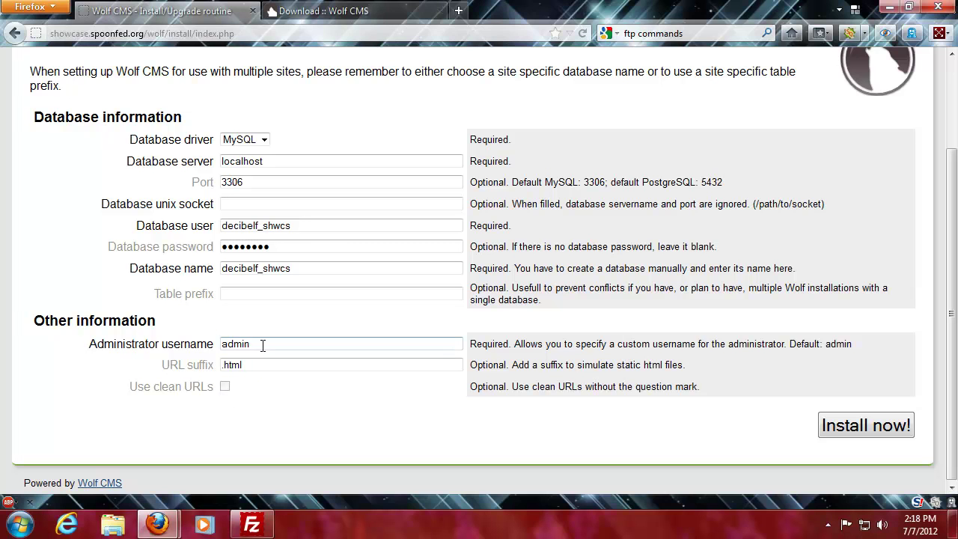
click(846, 429)
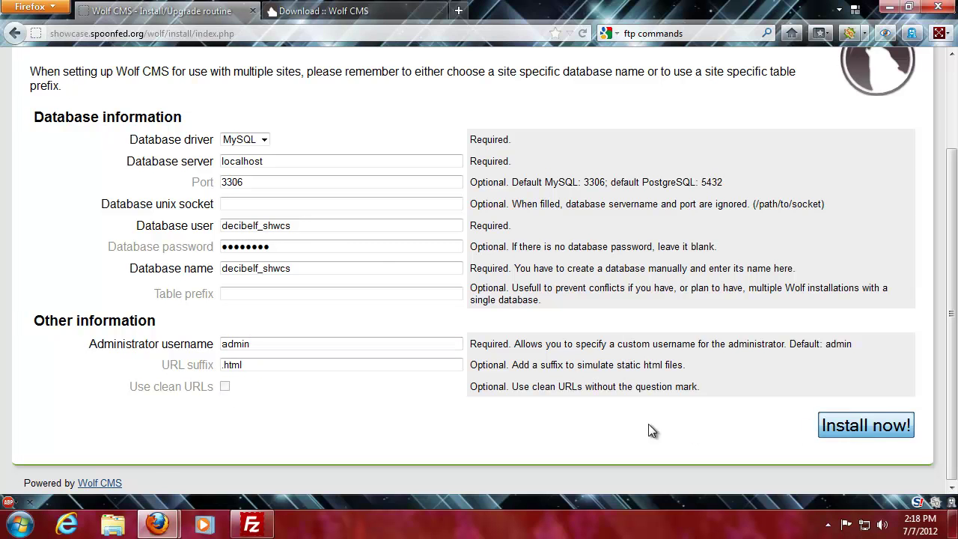
- Examine the message on the installation result page, including the user and database it refers to
drag(32, 187, 384, 225)
click(310, 247)
drag(312, 228, 490, 228)
drag(550, 229, 639, 229)
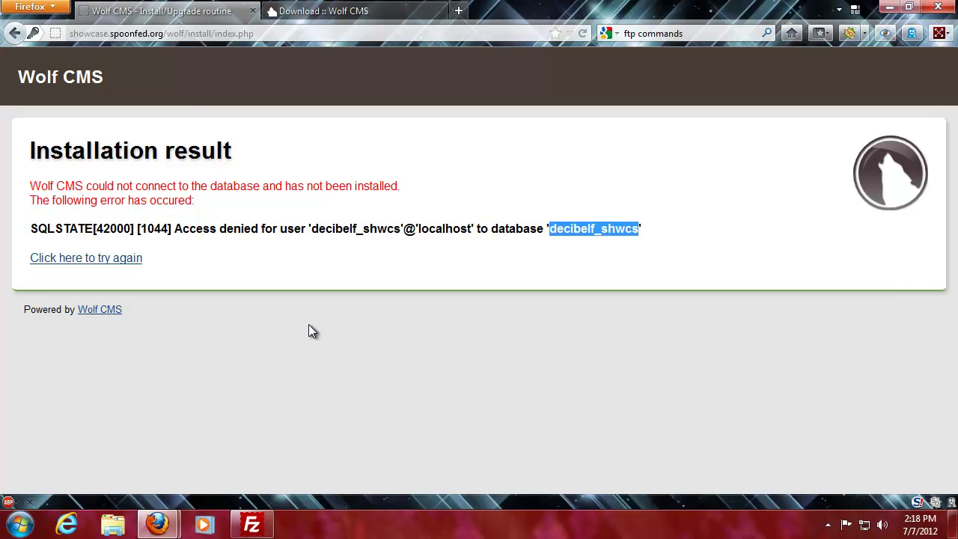
click(373, 237)
drag(312, 228, 402, 232)
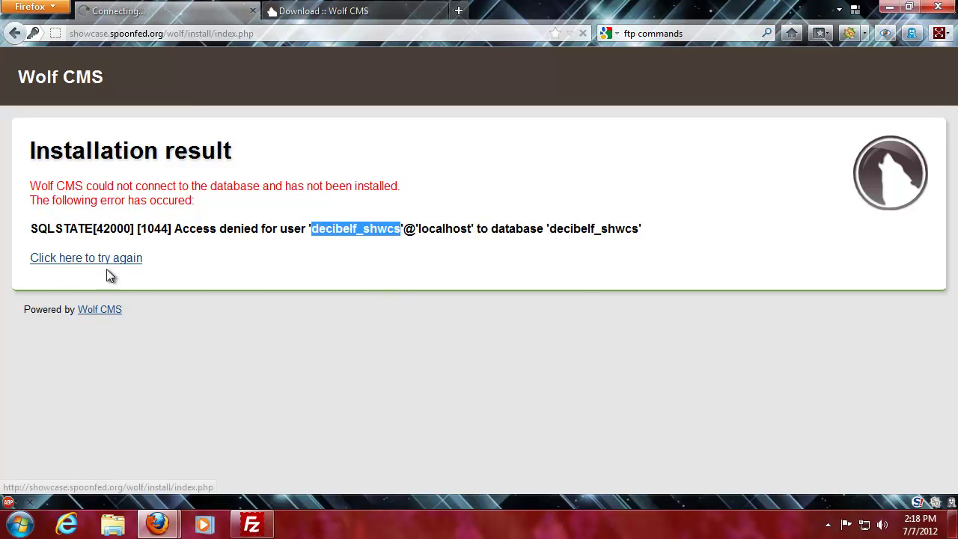
- Retry the installation and continue past the requirements check to the installation information form
click(85, 259)
scroll(345, 303, down, 3)
click(873, 423)
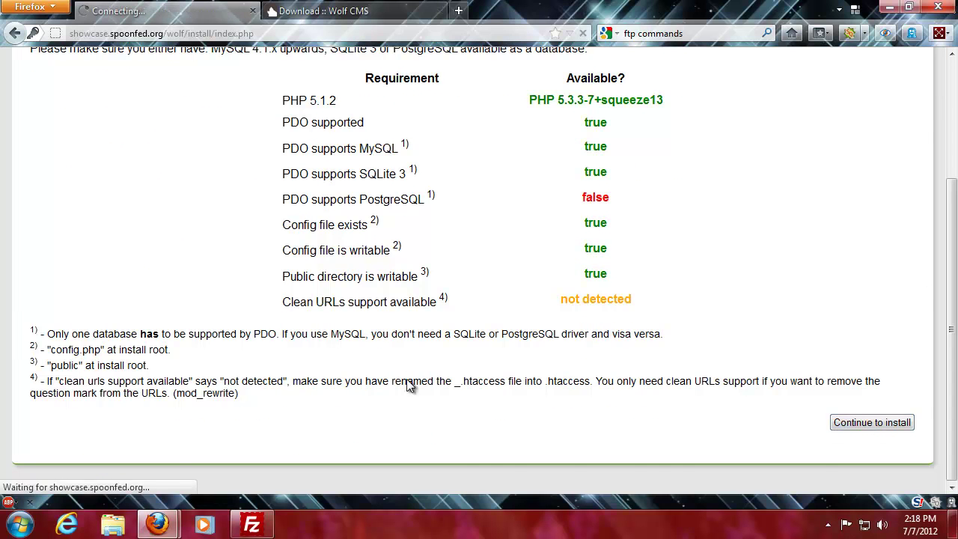
scroll(341, 258, down, 2)
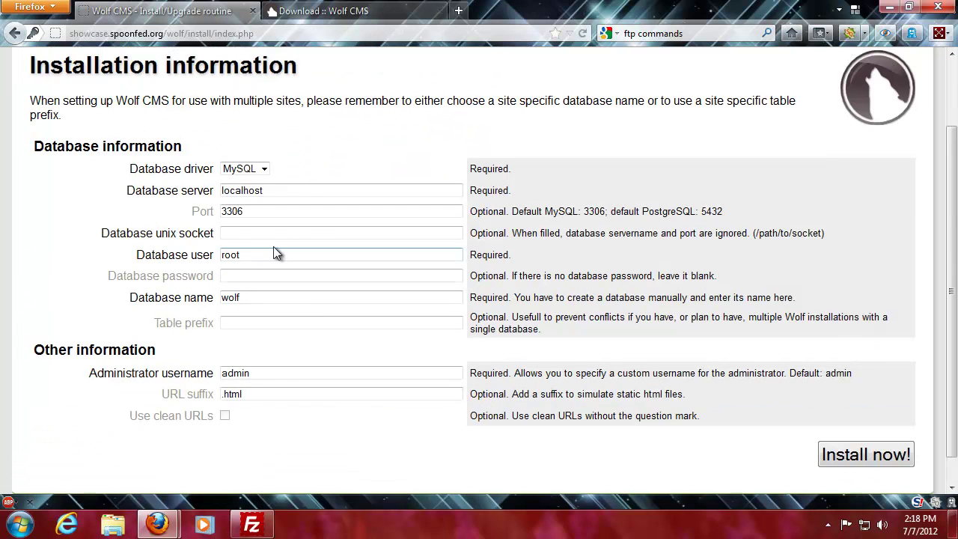
double_click(272, 255)
click(261, 296)
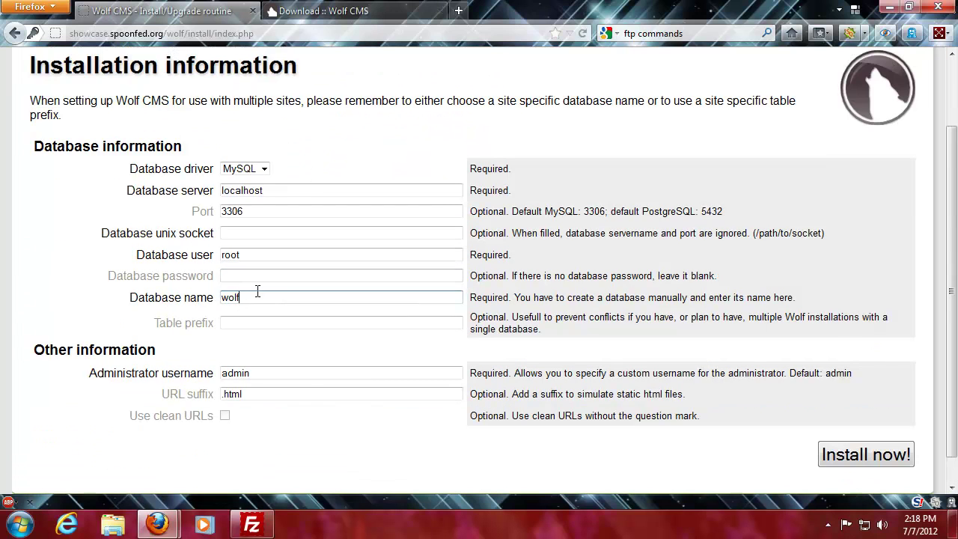
scroll(273, 318, down, 1)
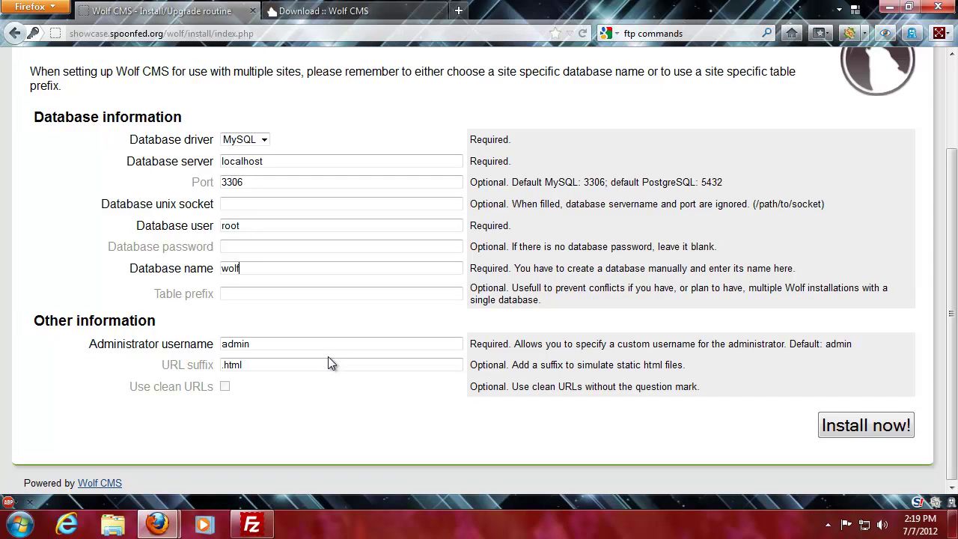
- Set the database user to decibelf_shwcs and enter the database password
double_click(256, 224)
text(decibelf)
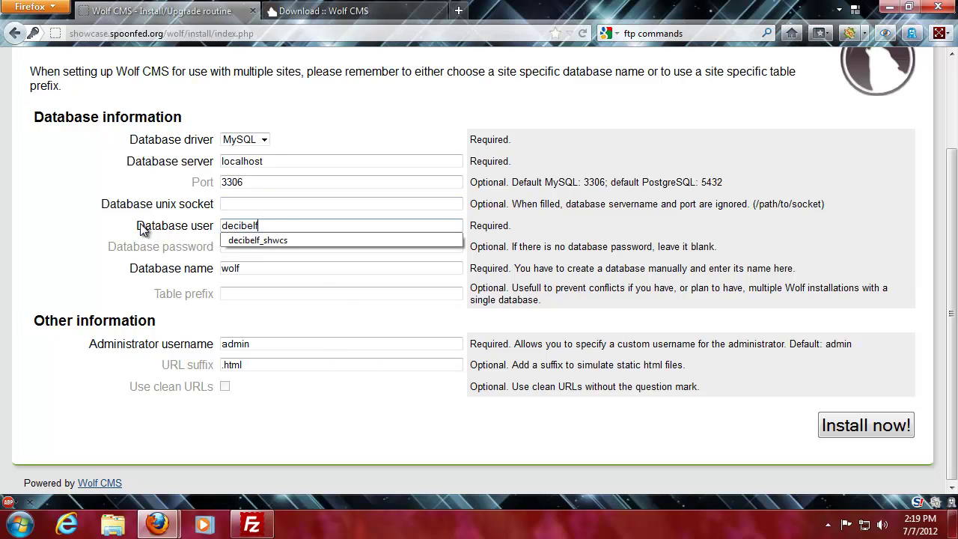
key(Down)
key(Tab)
text(********)
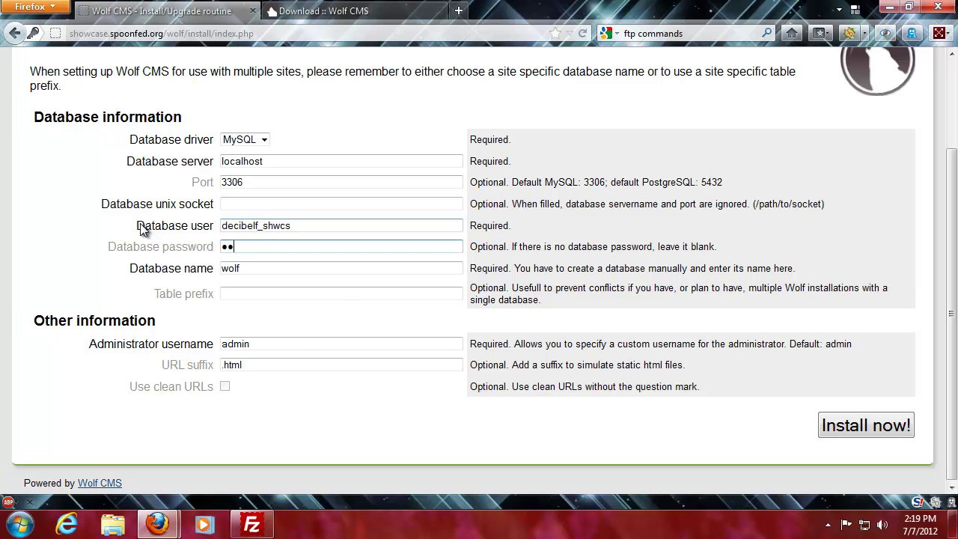
- Set the database name to decibelf_showcase and run the Wolf CMS installation
key(Tab)
text(dec)
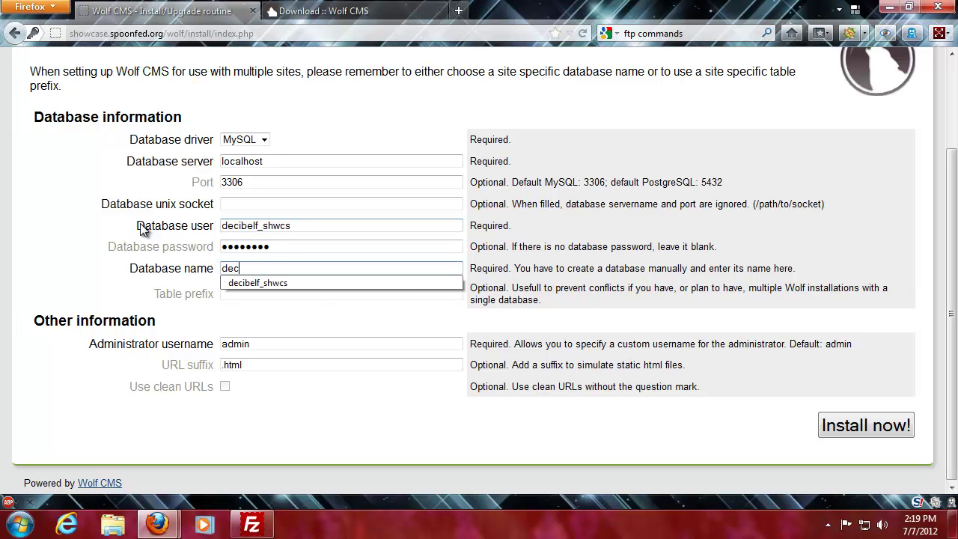
key(Down)
key(Tab)
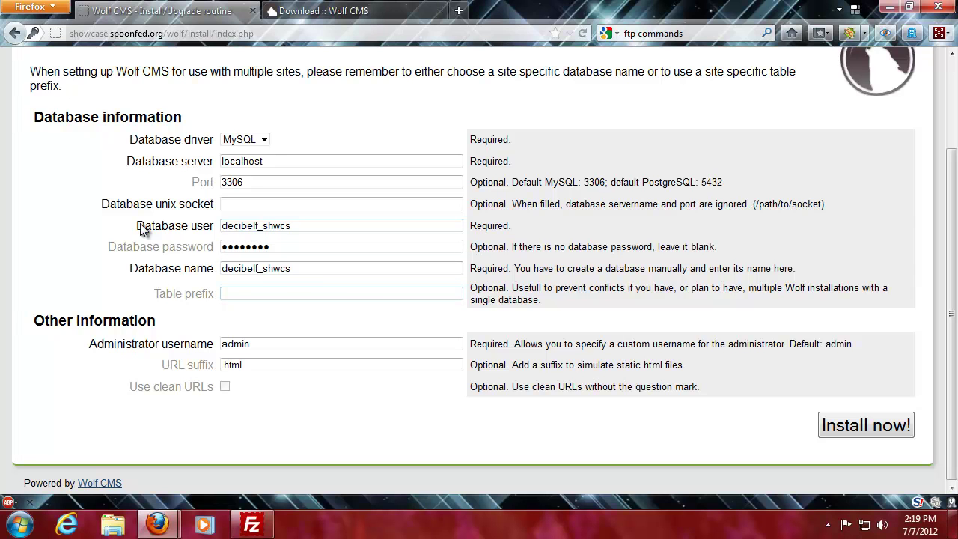
click(272, 269)
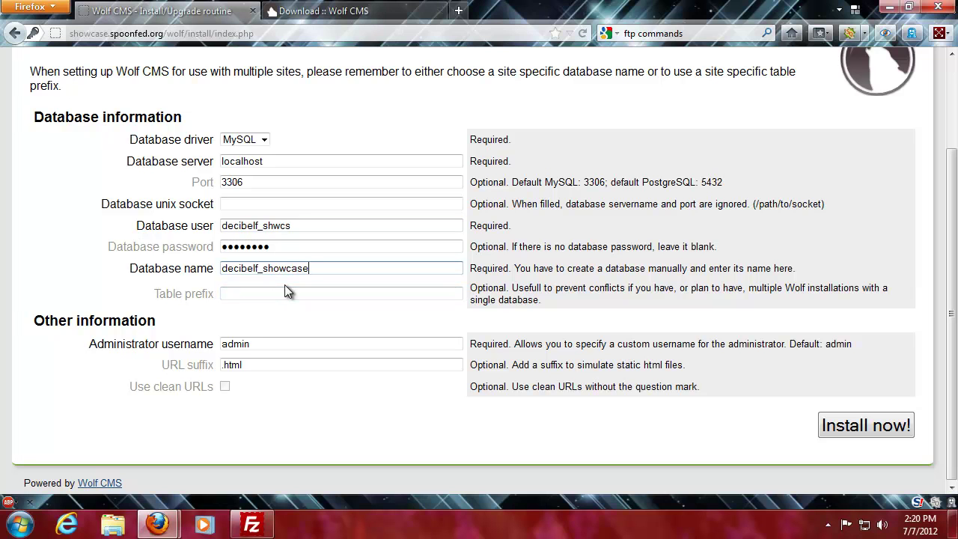
click(860, 424)
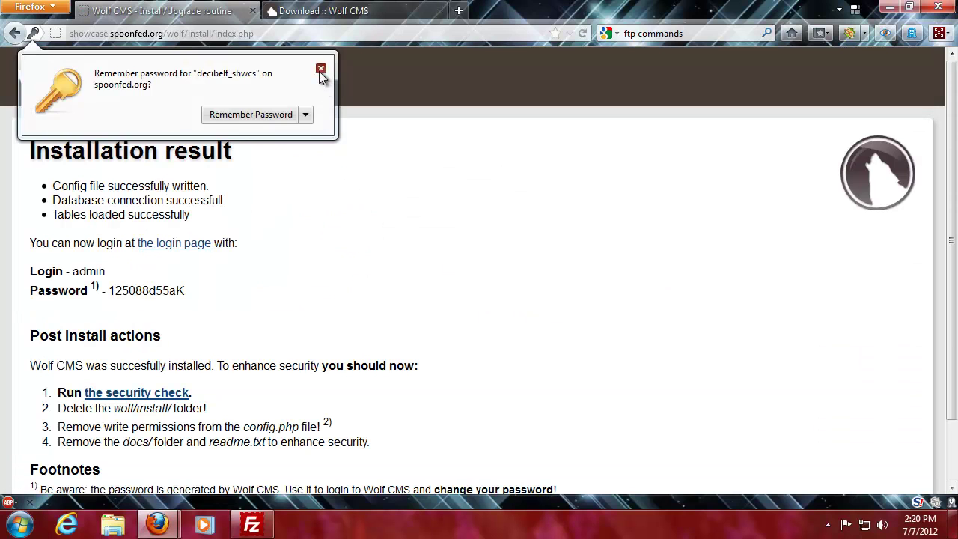
- Dismiss the offer to remember the password and read the config file, database and tables messages in the installation result
click(320, 69)
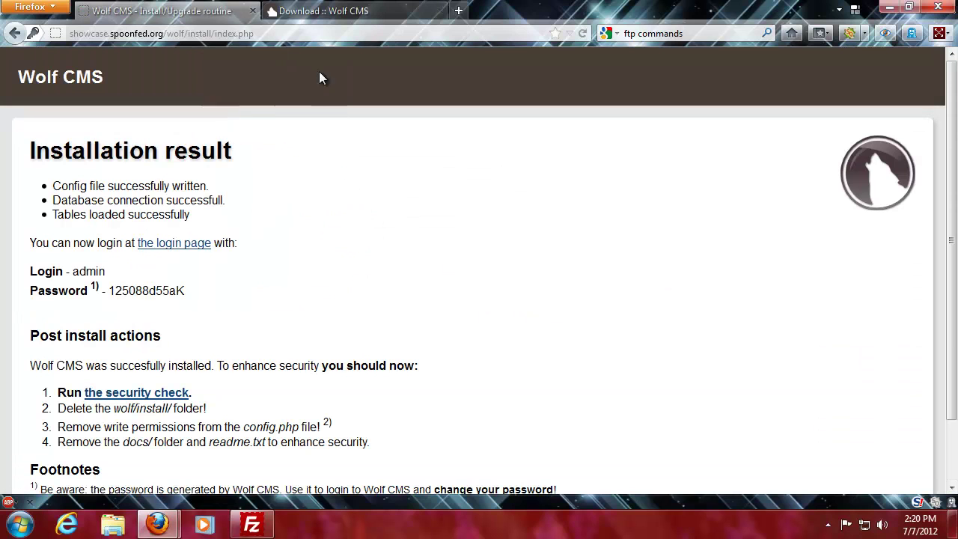
drag(61, 187, 252, 209)
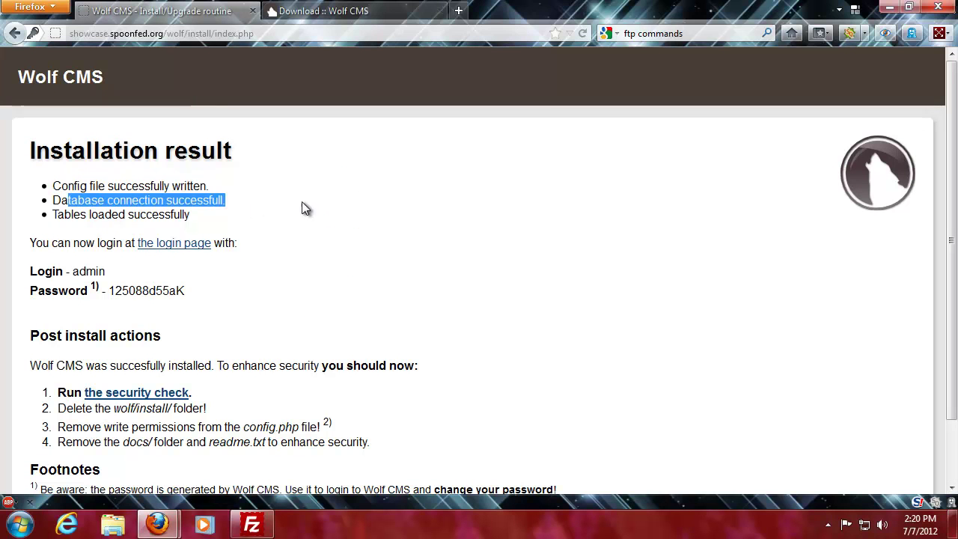
drag(69, 215, 261, 217)
click(254, 221)
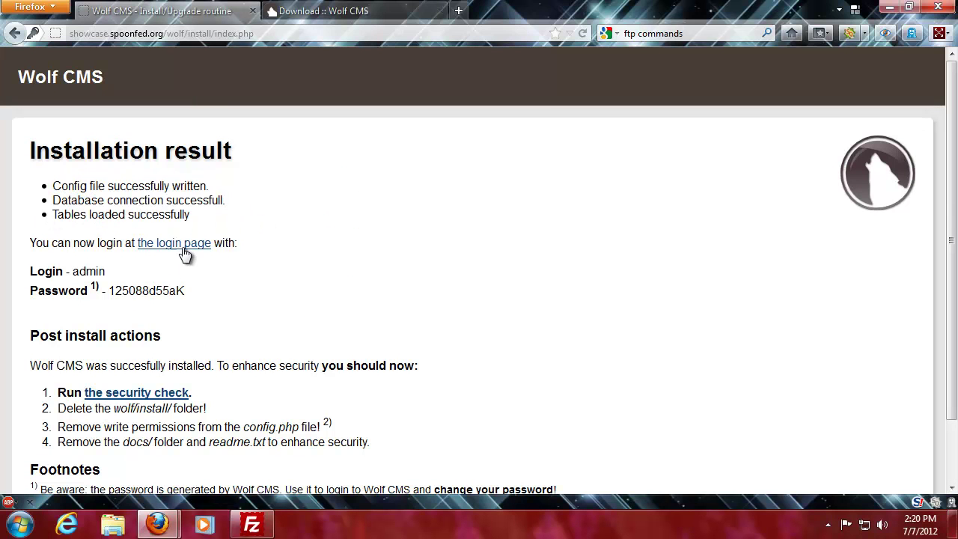
- Copy the generated admin password from the installation result page
drag(110, 290, 186, 291)
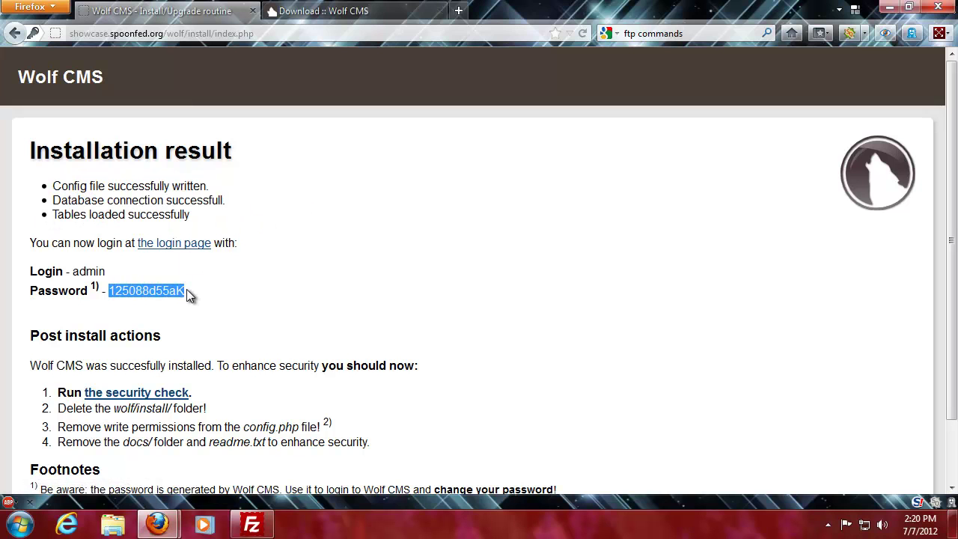
right_click(188, 292)
click(217, 303)
click(312, 298)
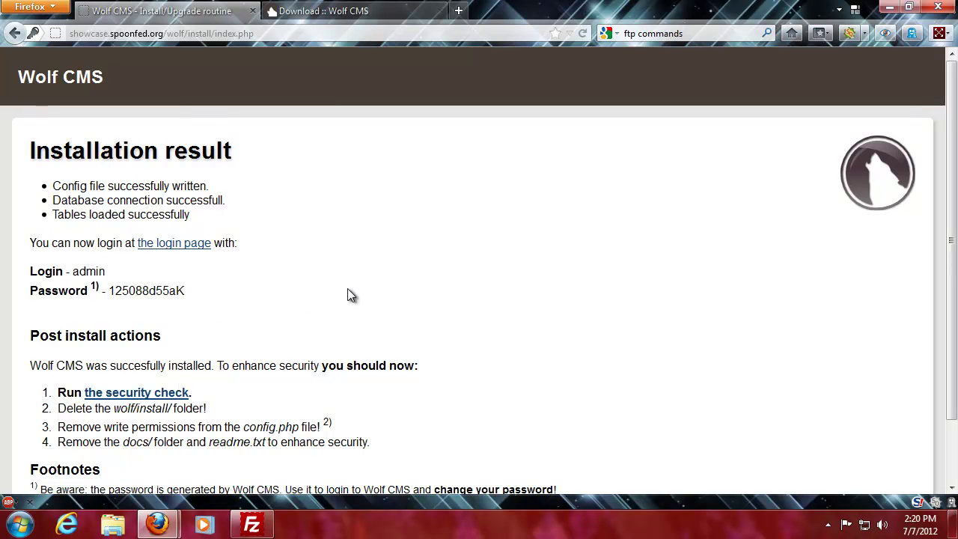
- Open the Wolf CMS login page in a new tab and read the message it shows
scroll(273, 390, down, 2)
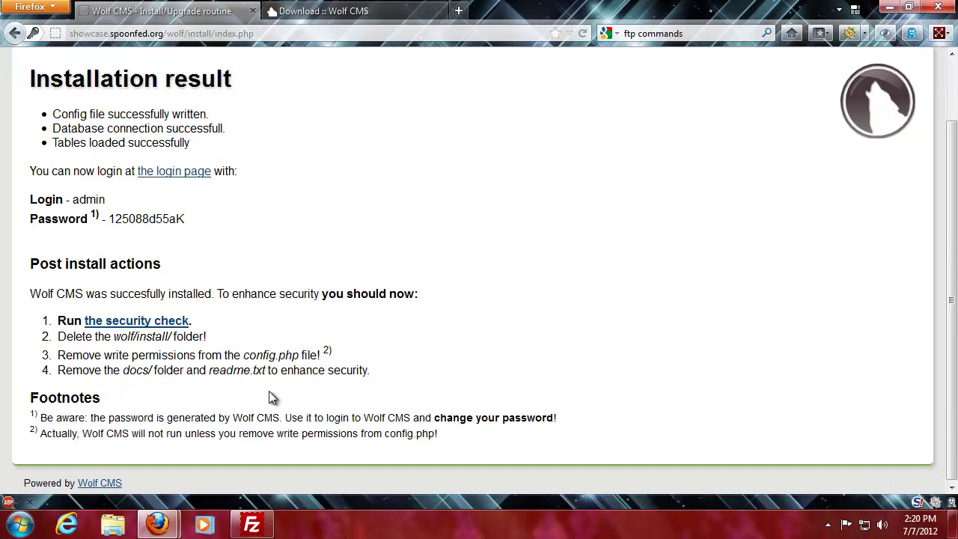
click(150, 327)
middle_click(172, 174)
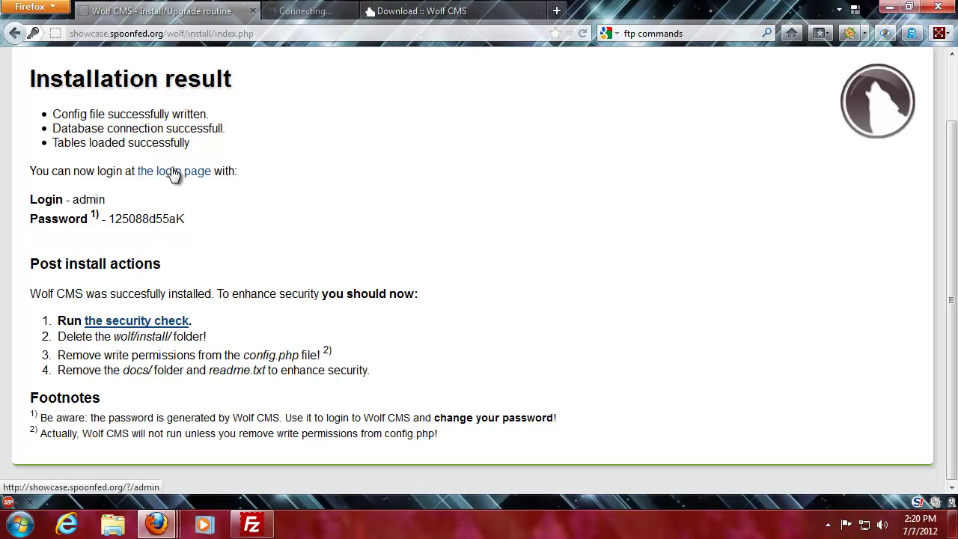
click(360, 16)
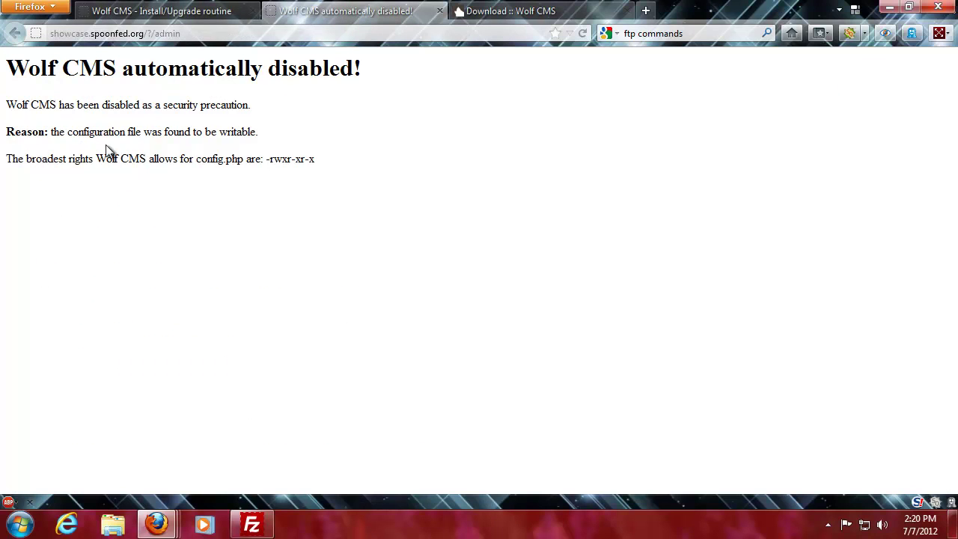
drag(18, 158, 270, 205)
click(266, 207)
- Run the security check from the installation result page and review the listed issues
click(199, 11)
click(139, 322)
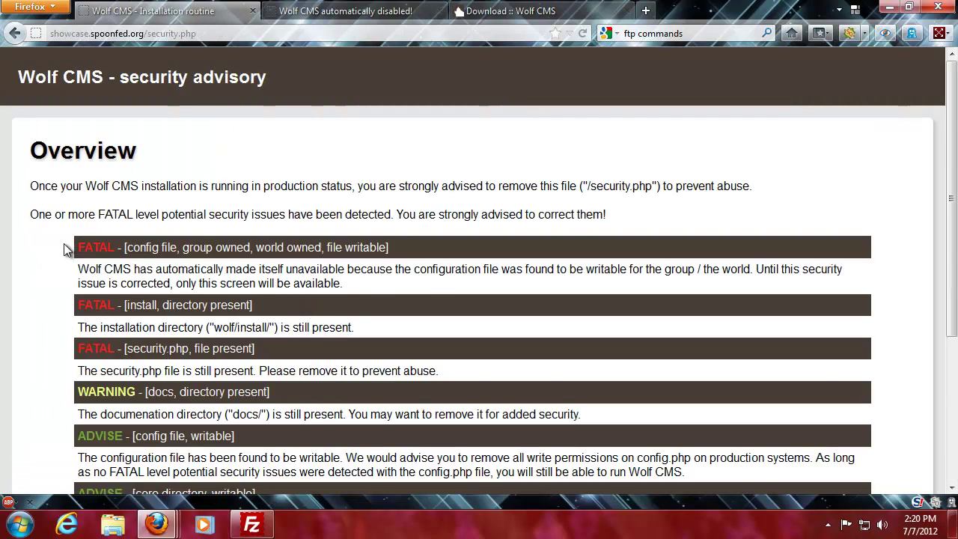
scroll(63, 244, down, 5)
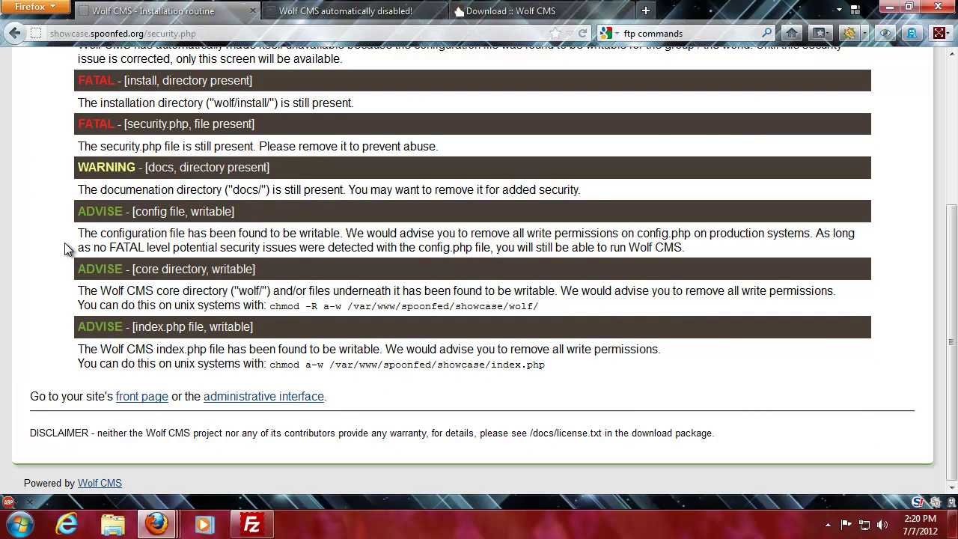
scroll(65, 243, up, 2)
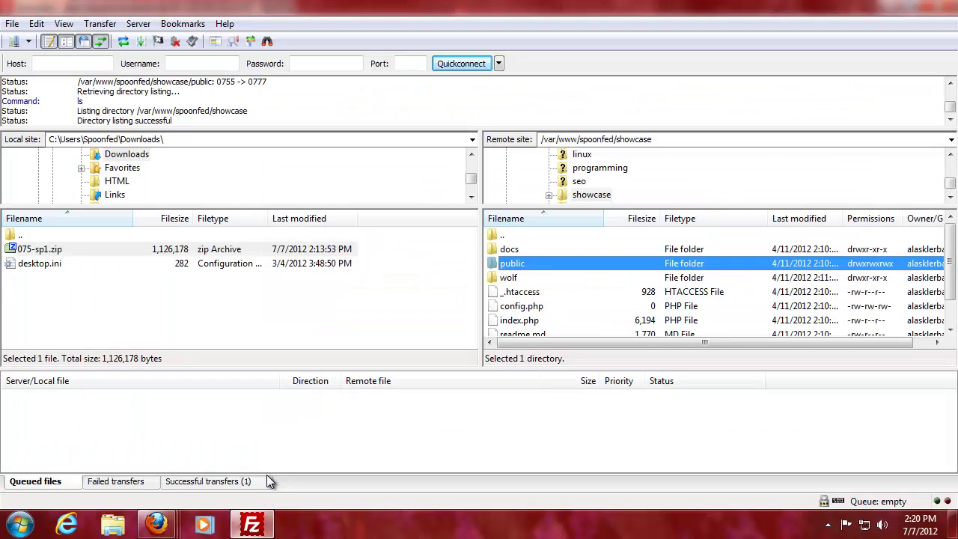
- Switch to FileZilla and remove the group and public write permissions from config.php, keeping owner write
key(alt+Tab)
right_click(530, 309)
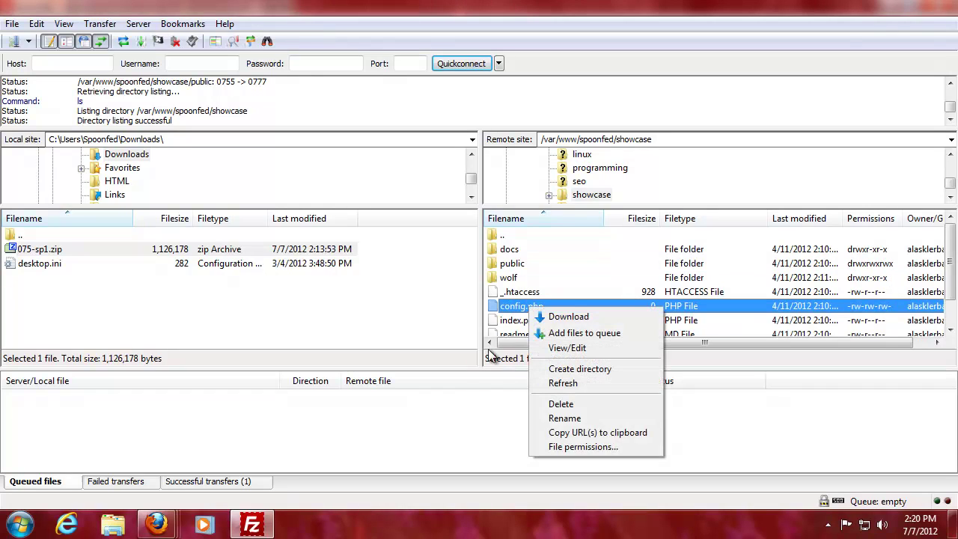
click(560, 446)
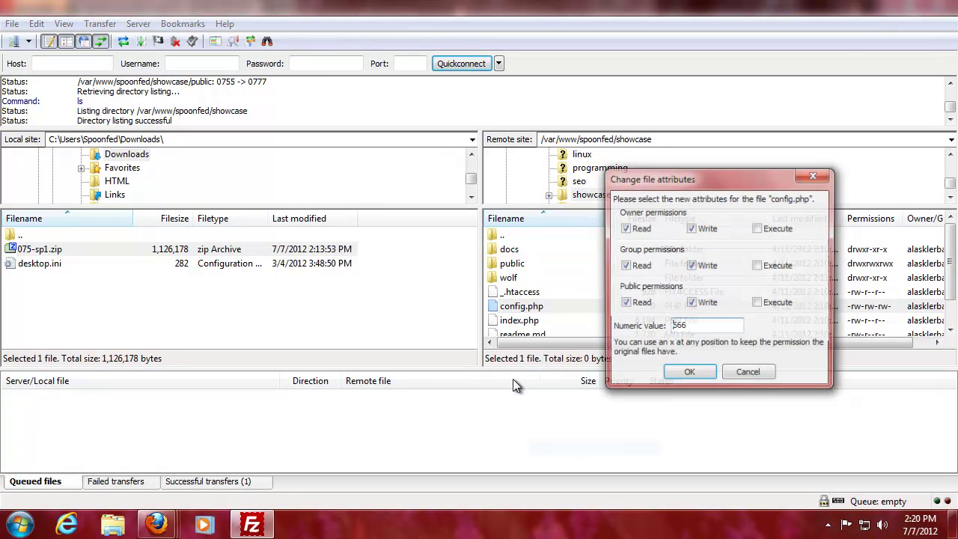
click(691, 302)
click(691, 266)
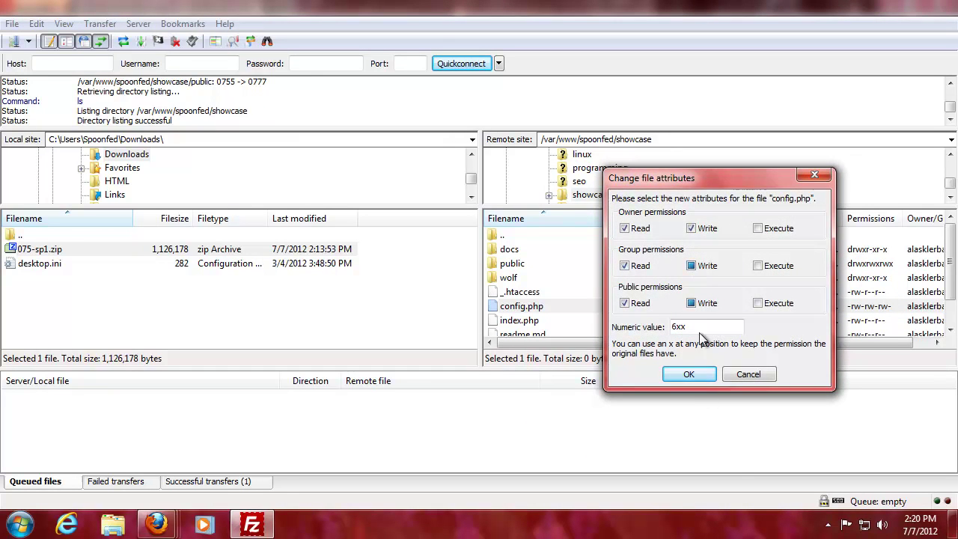
click(691, 266)
click(694, 377)
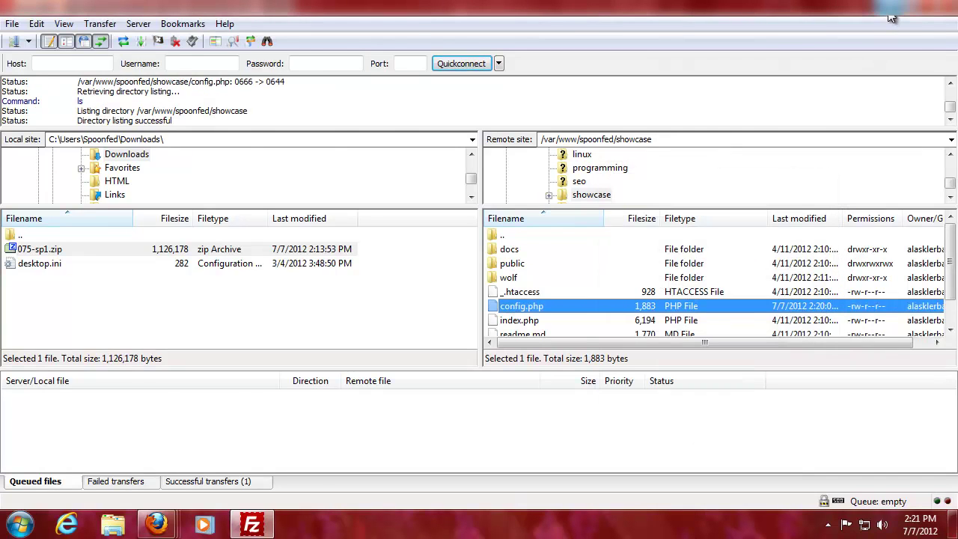
- Return to the browser, refresh the security advisory and examine its install directory and security.php entries
click(891, 17)
scroll(284, 327, up, 2)
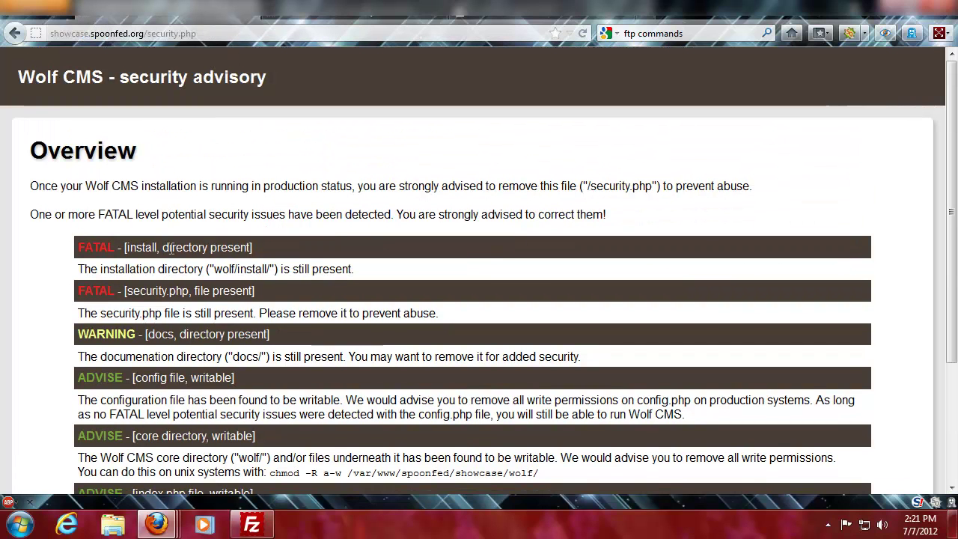
drag(130, 248, 290, 243)
click(299, 242)
drag(141, 291, 321, 307)
drag(182, 313, 131, 315)
drag(374, 271, 60, 268)
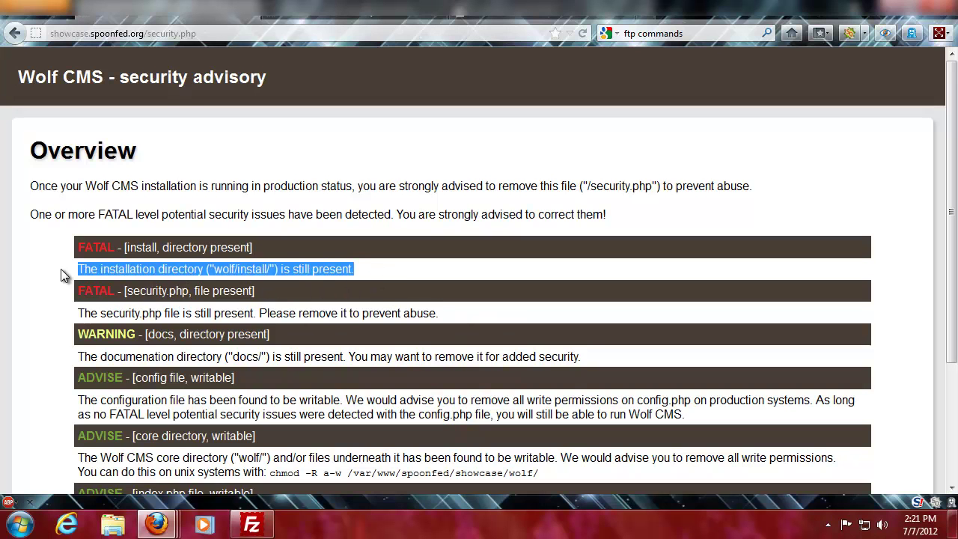
click(335, 311)
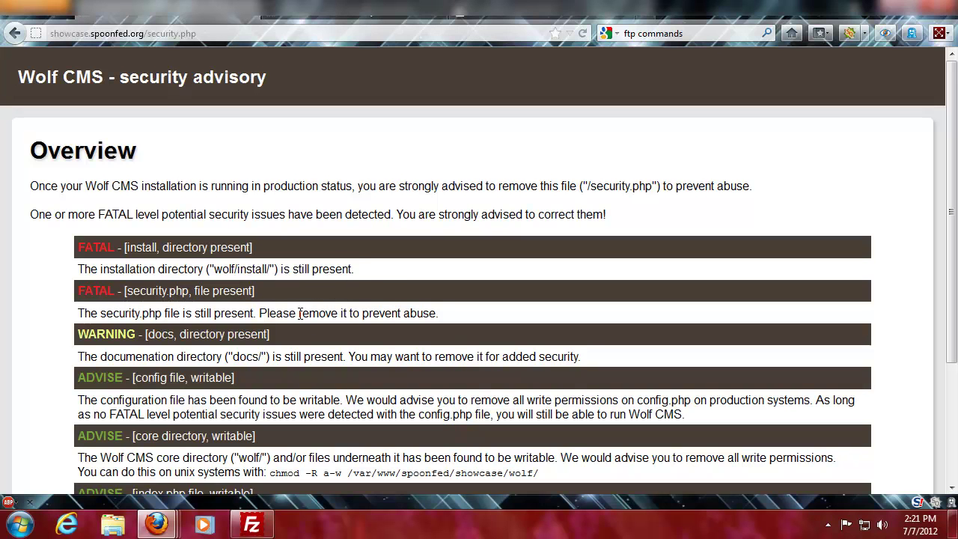
- Switch to FileZilla and delete the public folder from the remote showcase directory
click(252, 524)
right_click(524, 263)
click(509, 271)
right_click(507, 266)
click(557, 378)
key(Return)
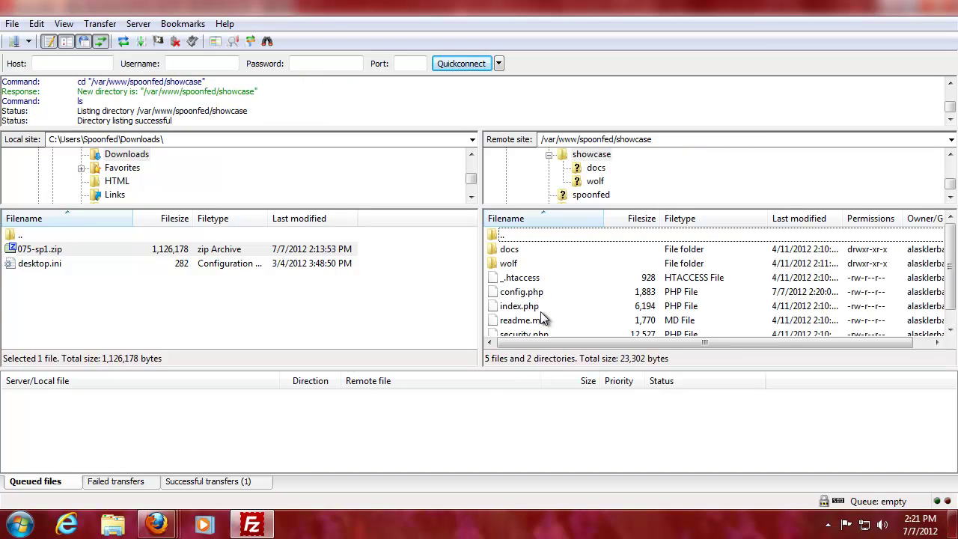
- Delete security.php from the remote showcase directory
click(538, 333)
right_click(535, 319)
click(540, 329)
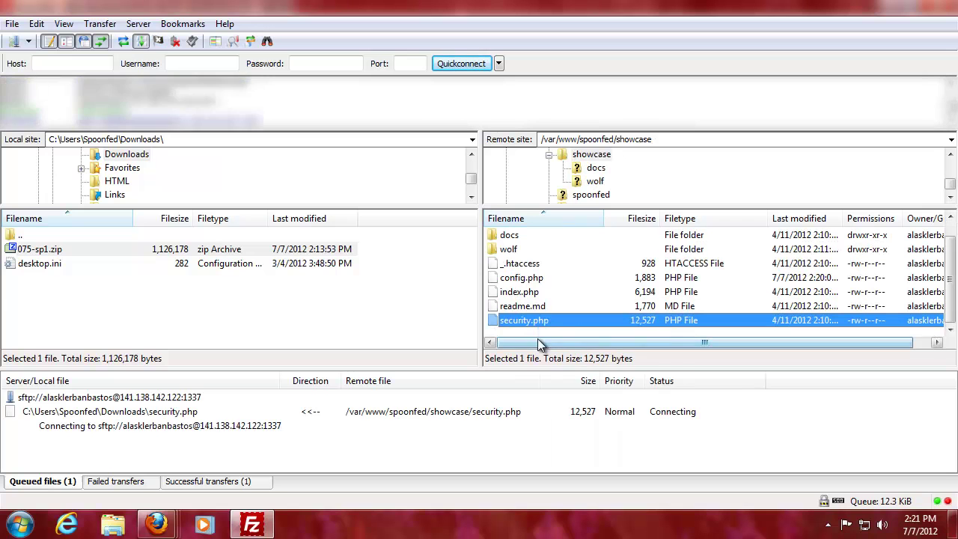
right_click(519, 323)
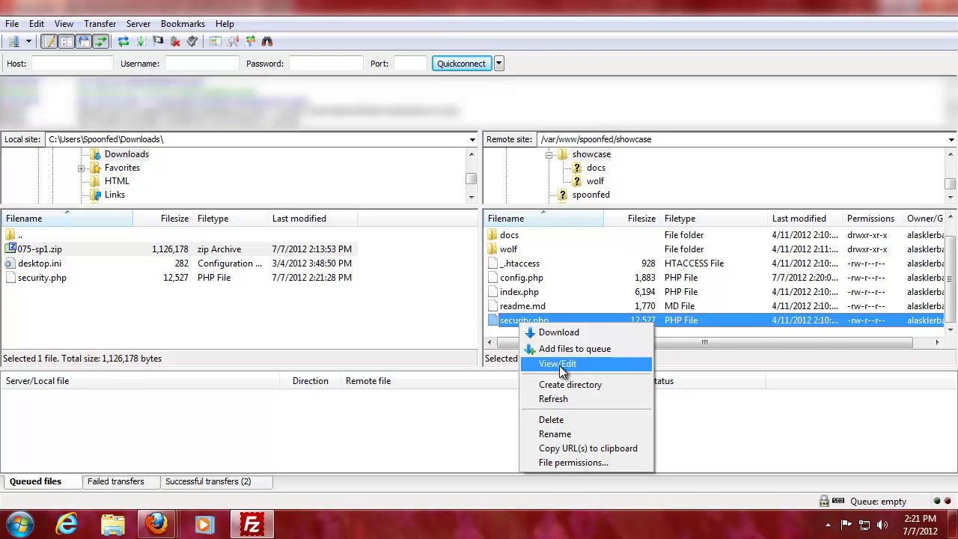
click(551, 419)
click(471, 317)
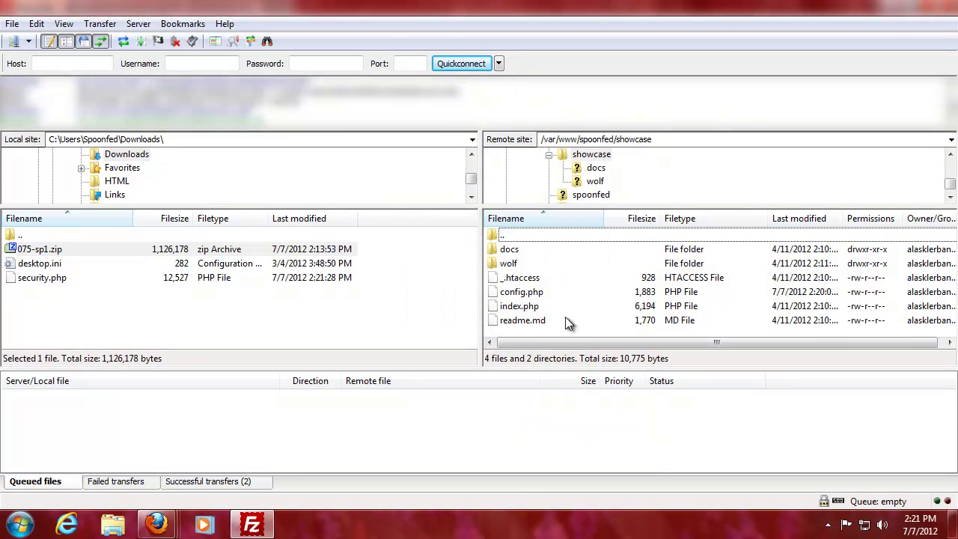
- Switch to Firefox and reload the security.php page to check whether it is still served
click(156, 524)
click(222, 34)
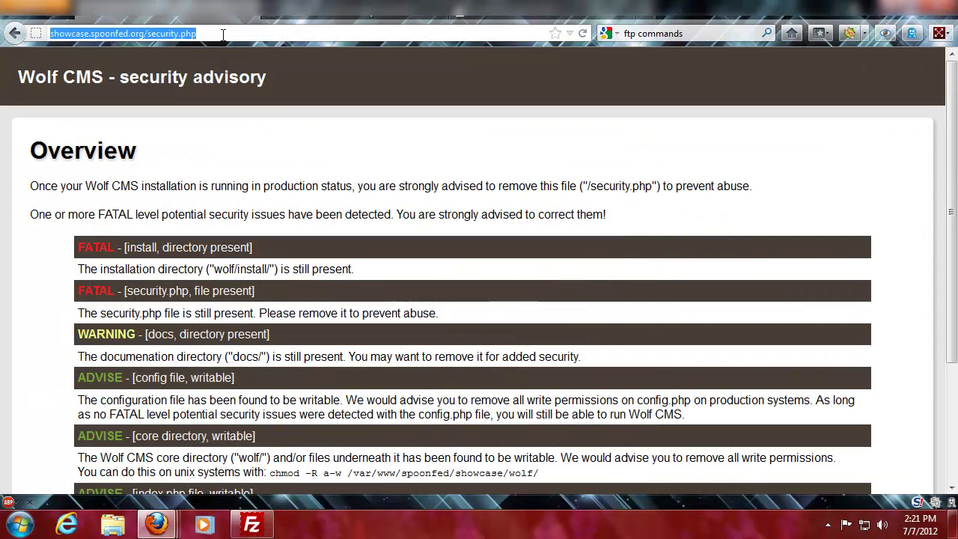
key(Return)
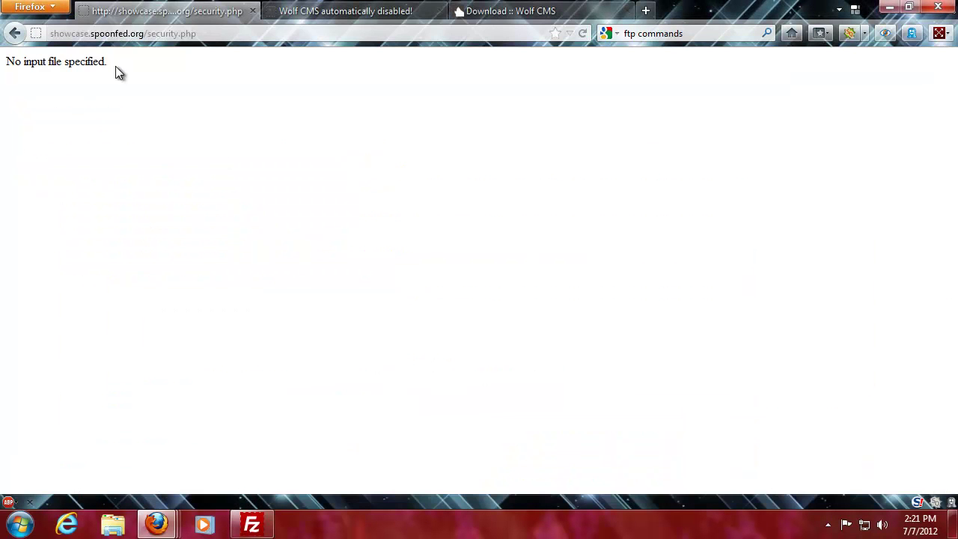
- Reload the Wolf CMS admin page in its tab and close the security.php tab
click(289, 14)
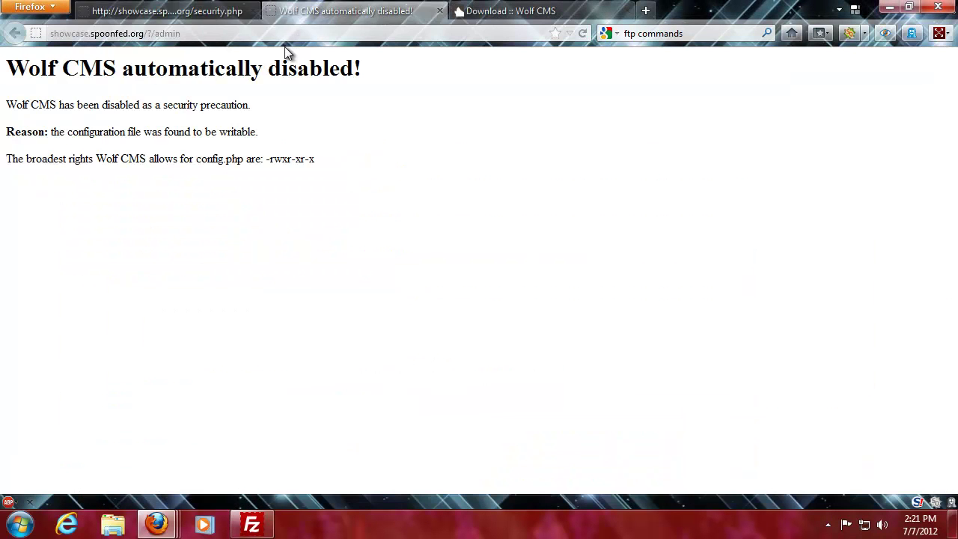
click(280, 34)
key(Return)
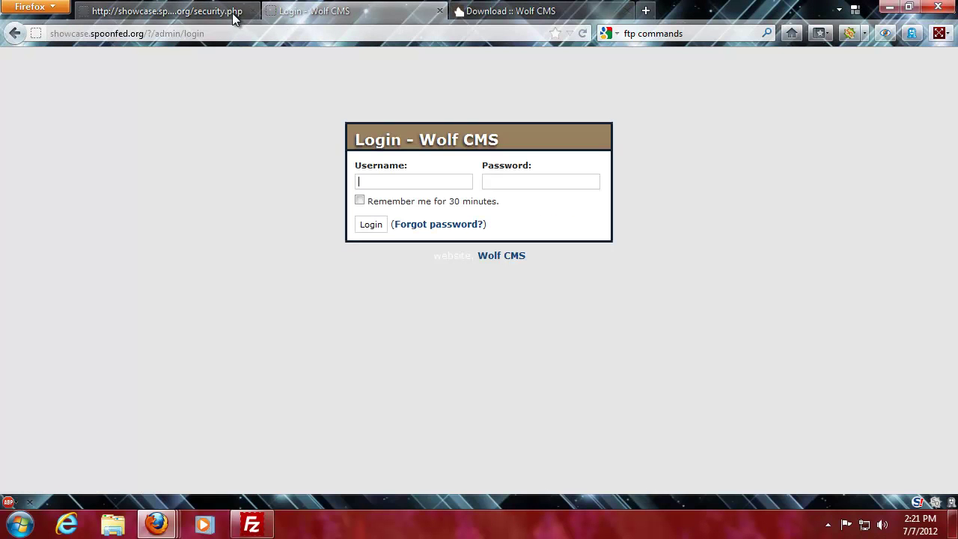
middle_click(224, 13)
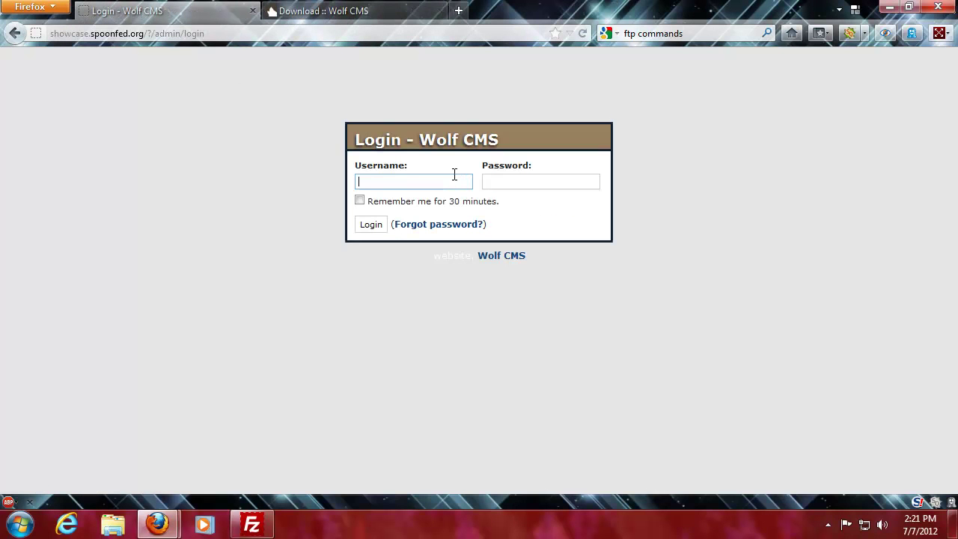
- Log in to Wolf CMS as admin with the account password and dismiss the offer to remember it
text(•••••••••••)
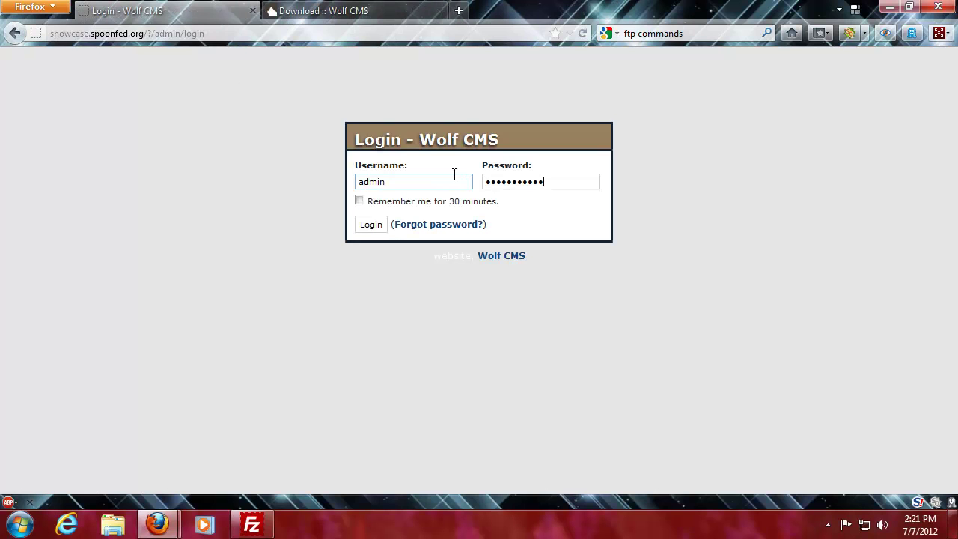
click(371, 225)
click(309, 69)
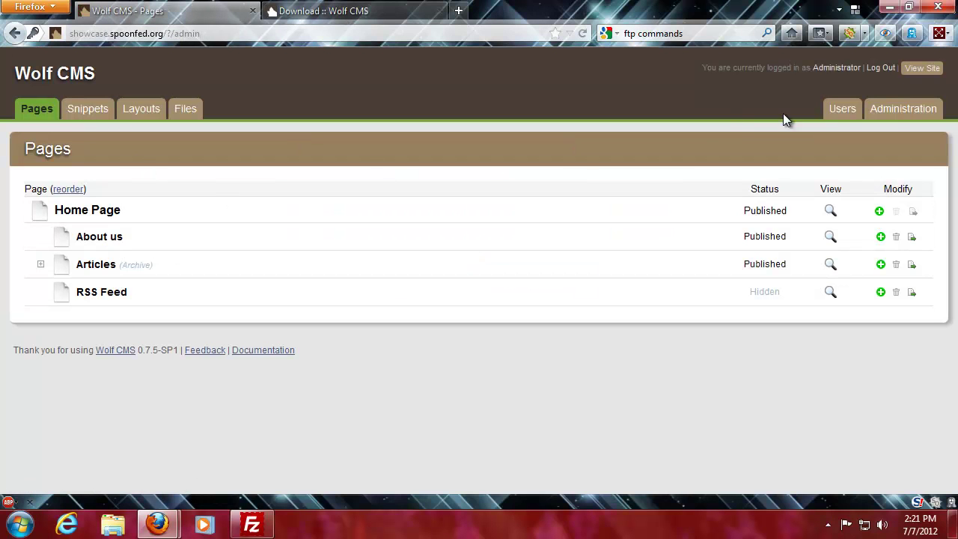
- Look through the plugin list and the site settings in the Wolf CMS administration area
click(892, 111)
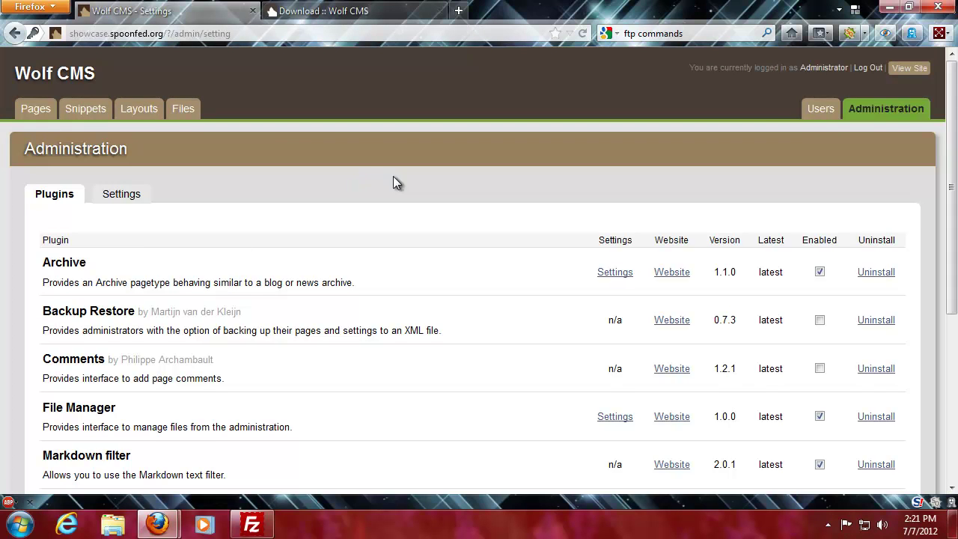
scroll(372, 284, down, 2)
scroll(374, 284, down, 2)
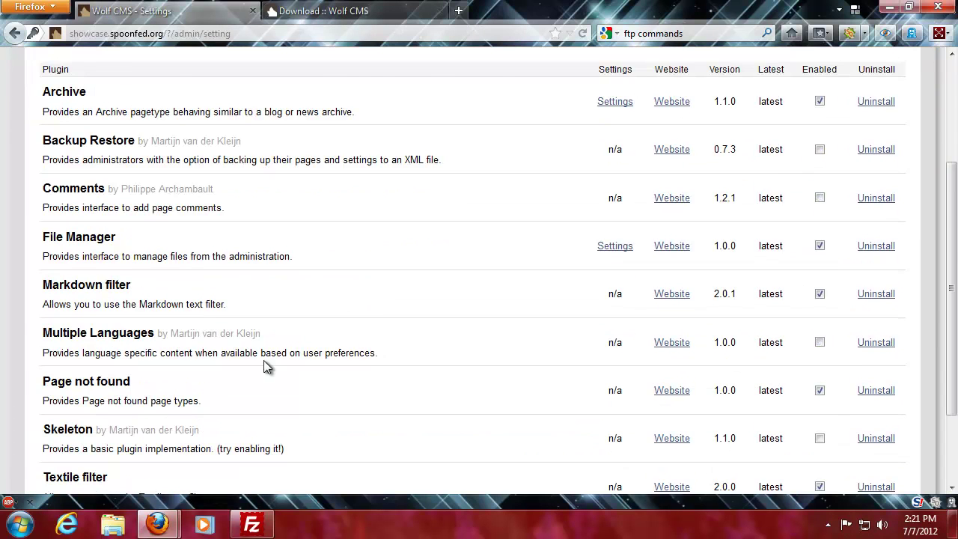
scroll(315, 379, down, 1)
scroll(404, 343, up, 4)
click(121, 194)
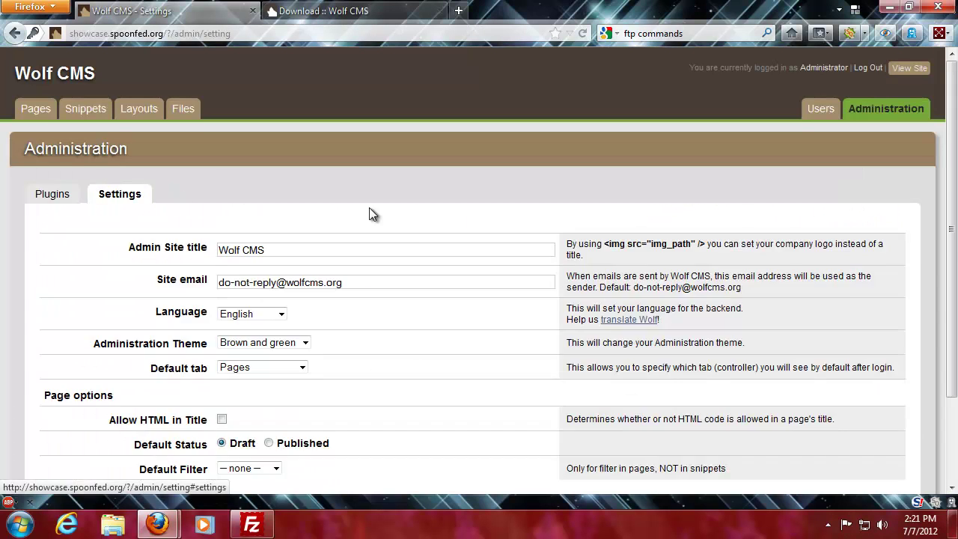
scroll(401, 334, down, 2)
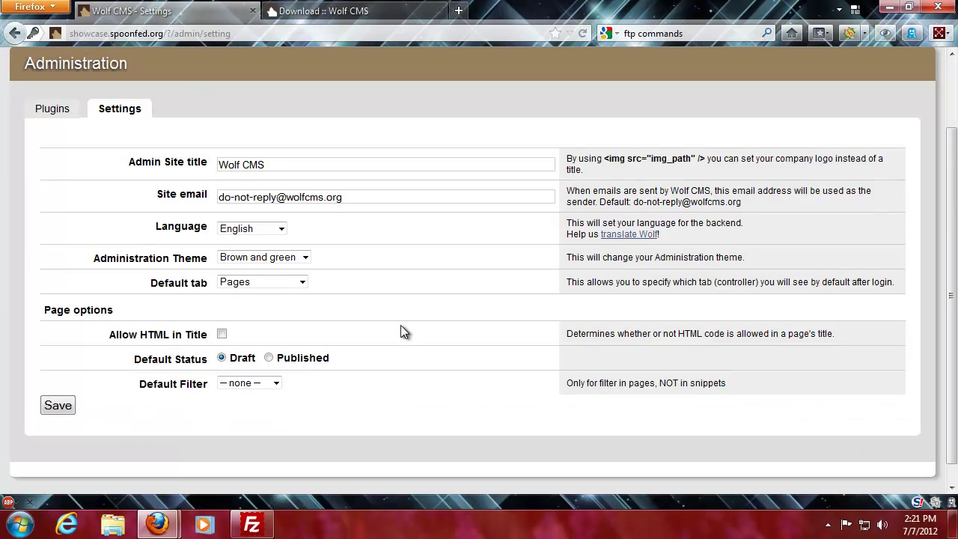
scroll(406, 321, up, 2)
- Enter and confirm a new password for the administrator user, save the account, and dismiss the browser's offer to remember it
click(820, 108)
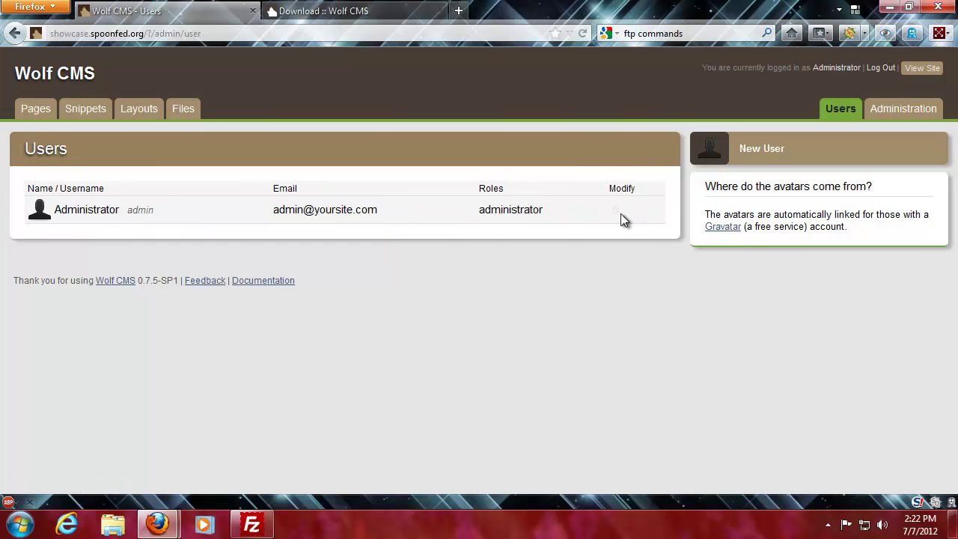
click(79, 213)
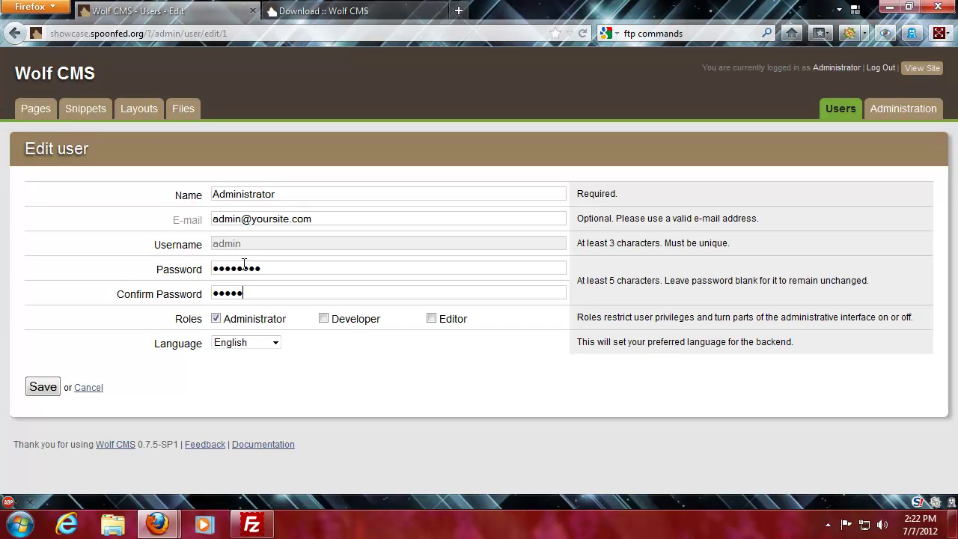
click(43, 387)
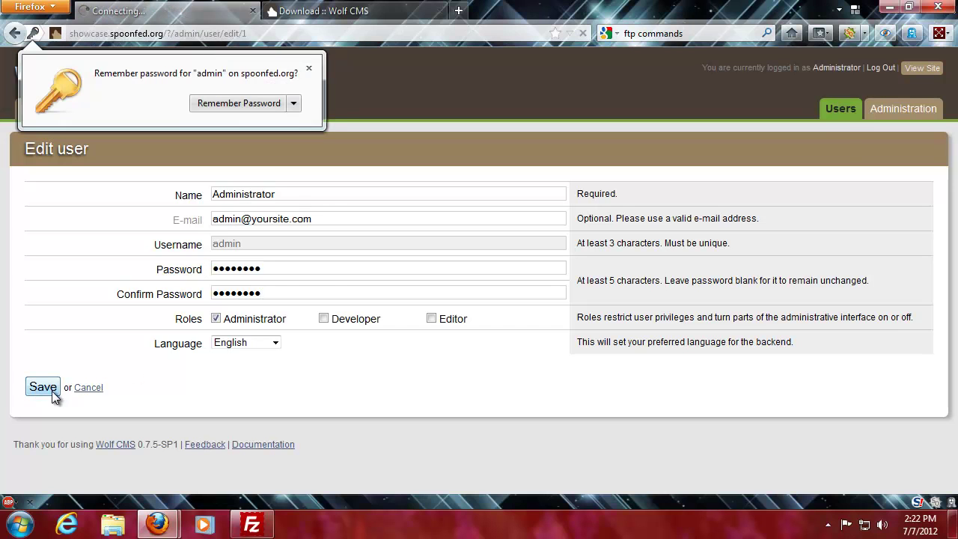
click(309, 69)
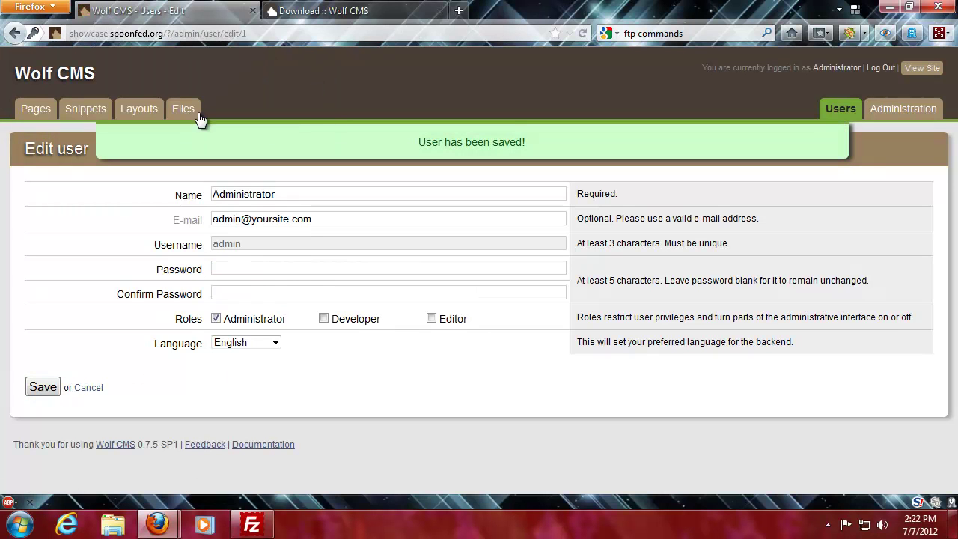
- Open the public site showcase.spoonfed.org in a new browser tab placed directly beside the Wolf CMS admin tab
click(35, 109)
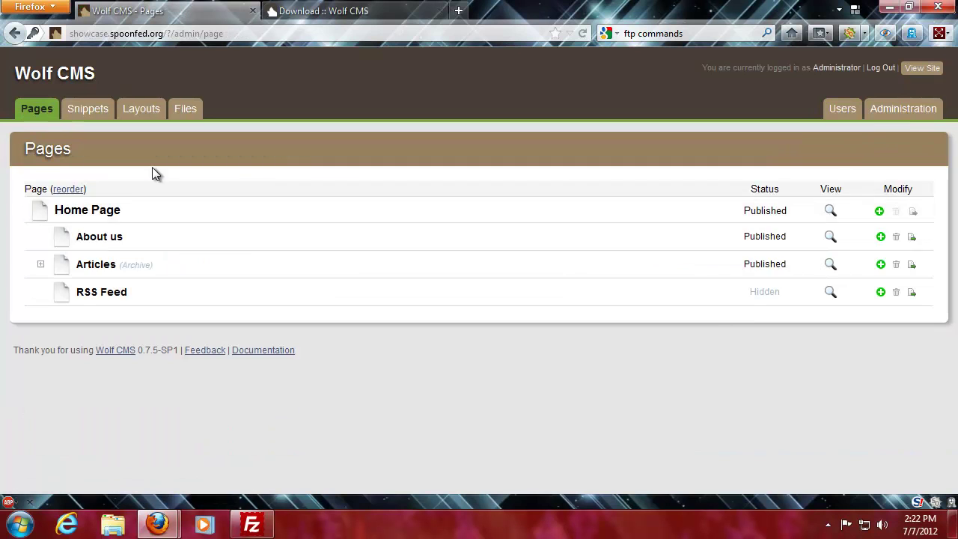
drag(224, 34, 167, 34)
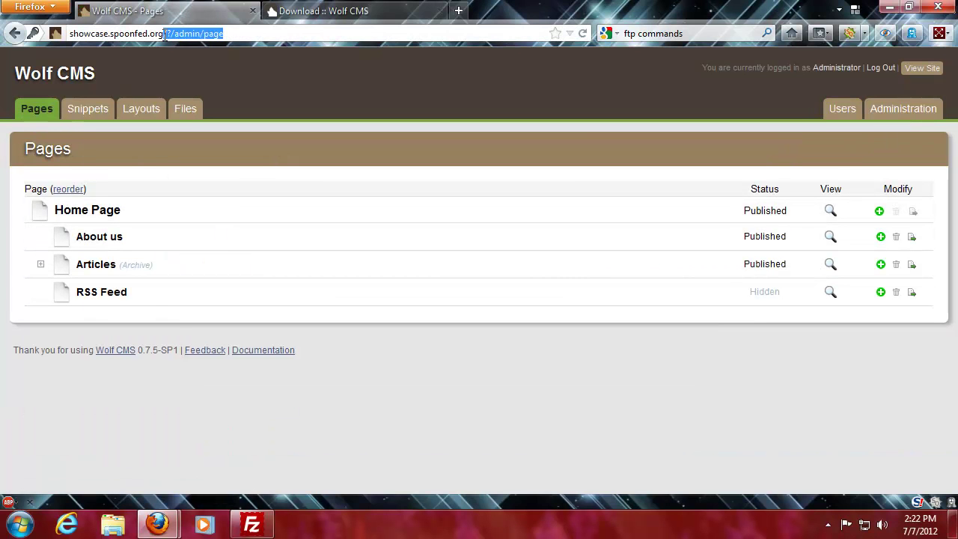
key(BackSpace)
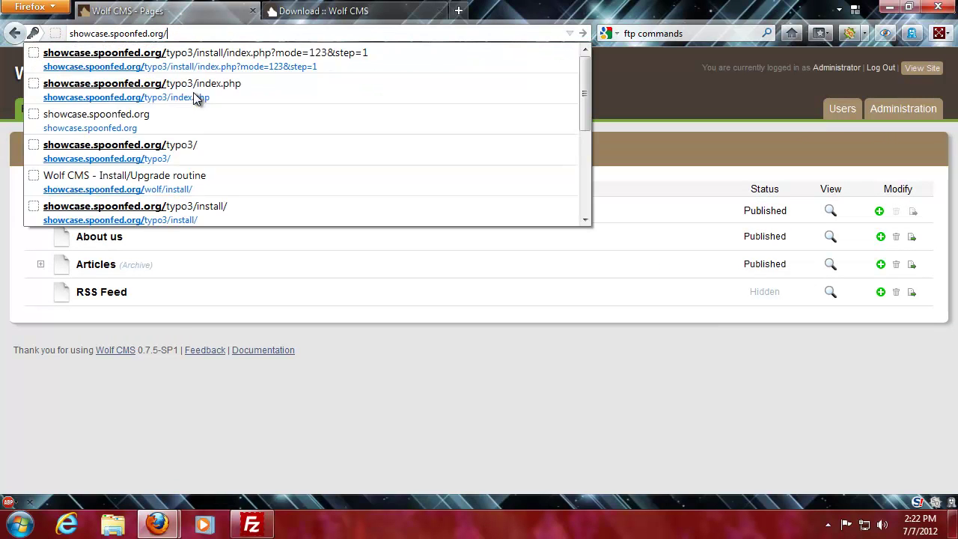
key(alt+Return)
drag(466, 11, 277, 19)
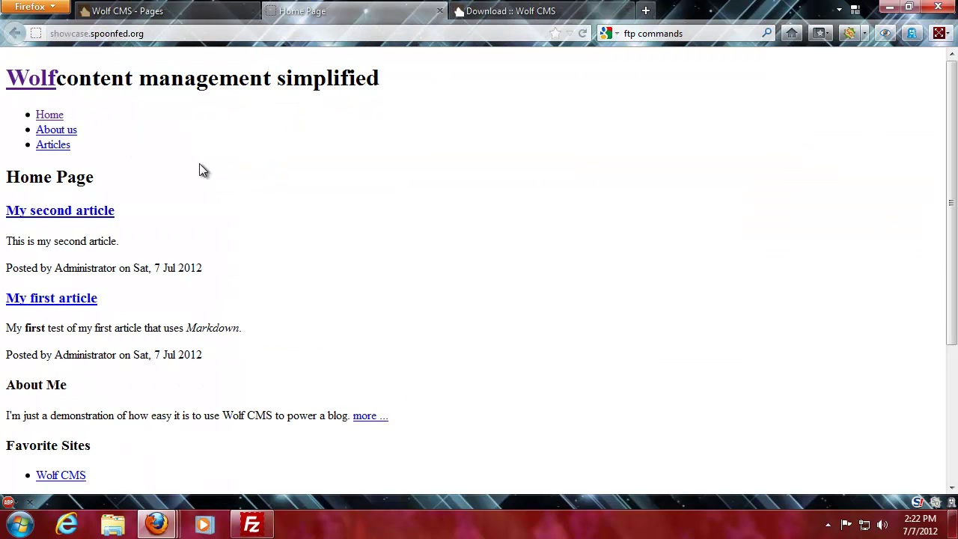
- Look through the public home page down to its footer
drag(169, 85, 437, 193)
click(436, 192)
scroll(411, 214, down, 5)
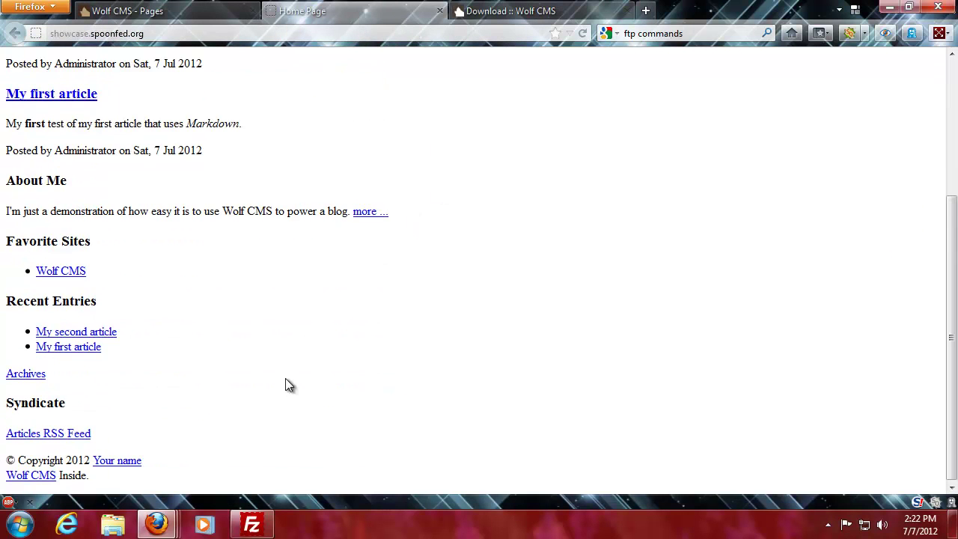
scroll(276, 373, up, 5)
- Compare the Wolf CMS layouts list with the public home page and try to open the Wolf layout
click(209, 13)
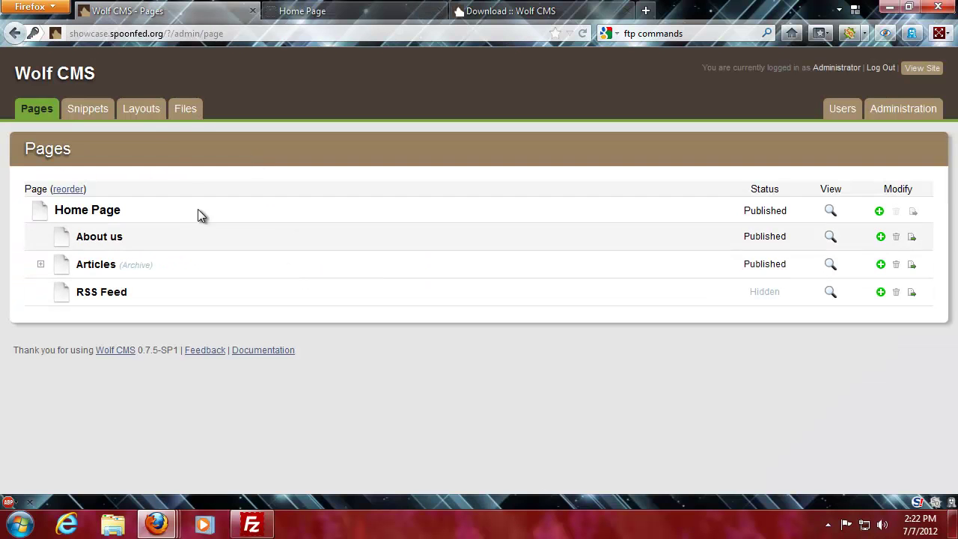
click(152, 111)
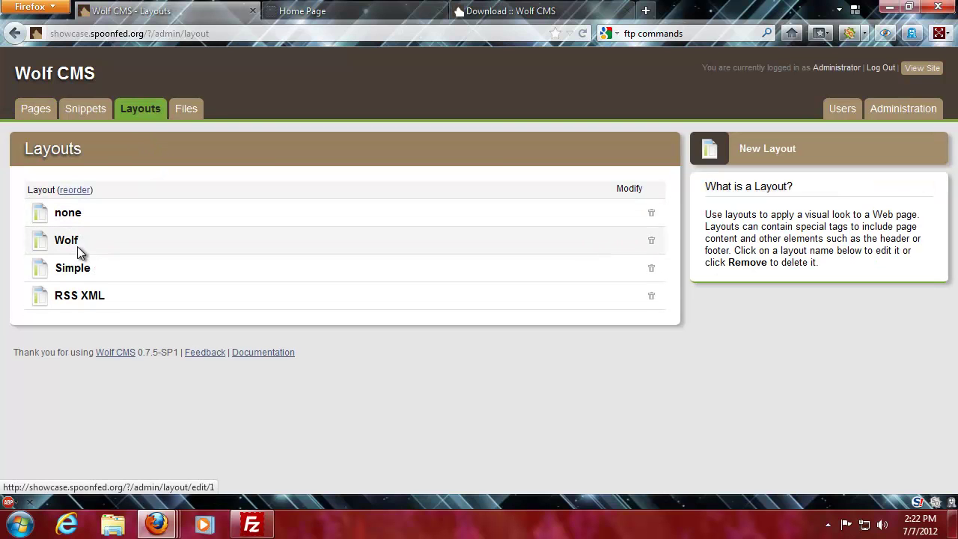
click(303, 10)
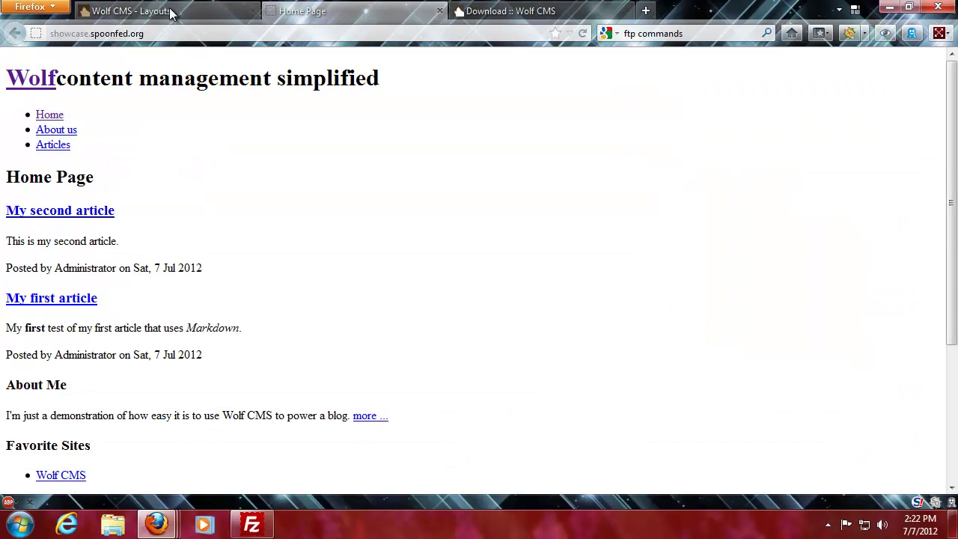
click(170, 12)
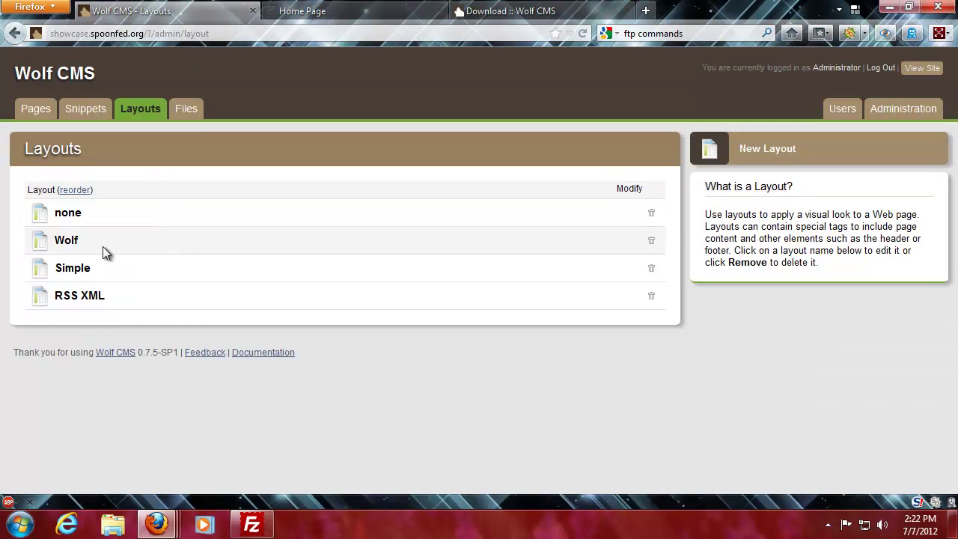
click(64, 241)
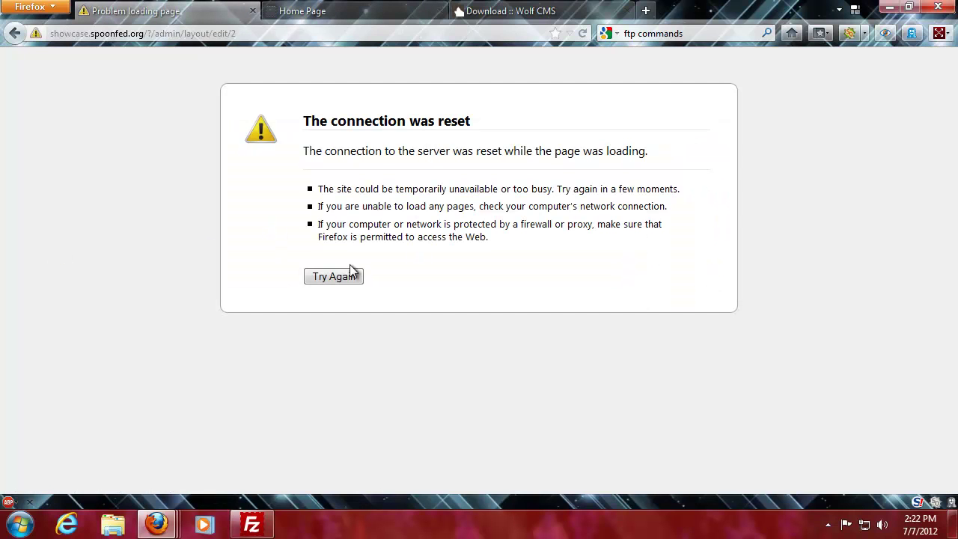
- Reload the layouts list at showcase.spoonfed.org/?/admin/layout and open the Wolf layout to review the start of its code
click(236, 34)
drag(237, 34, 158, 35)
click(315, 12)
click(166, 13)
click(170, 35)
key(alt+Left)
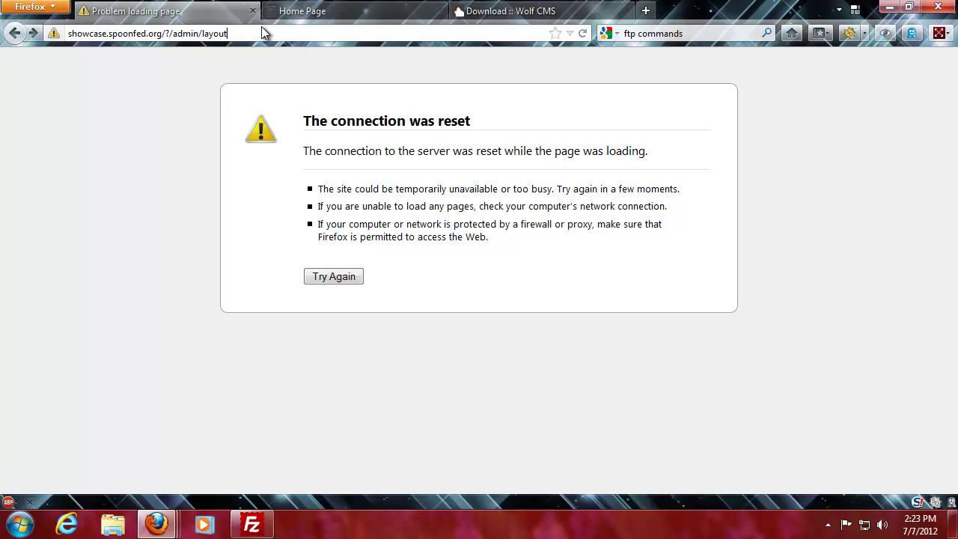
key(Return)
click(177, 245)
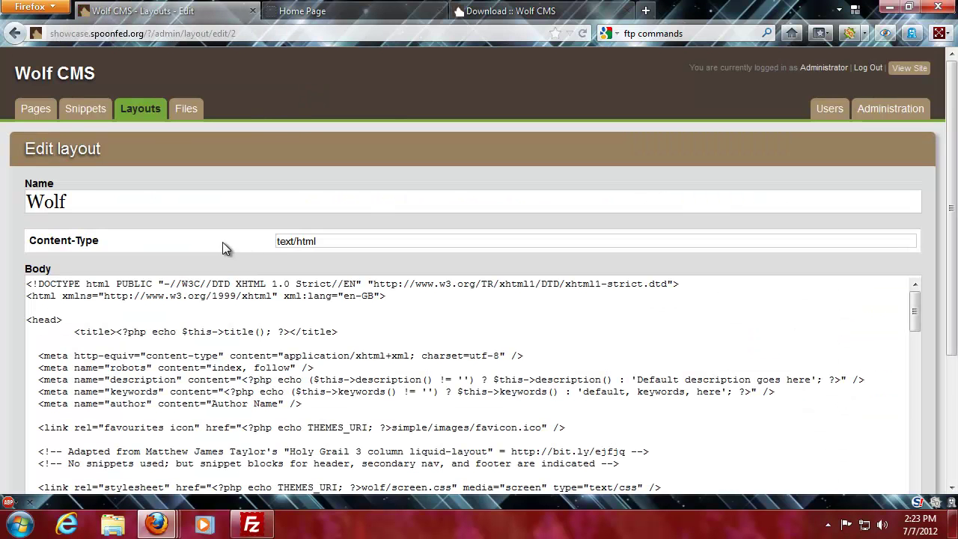
scroll(84, 331, down, 1)
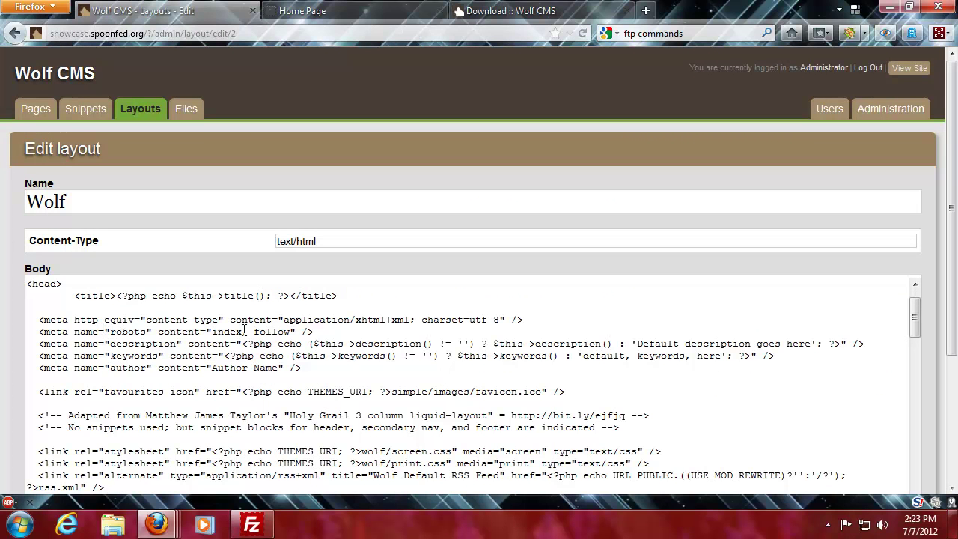
scroll(300, 352, down, 1)
scroll(225, 348, up, 2)
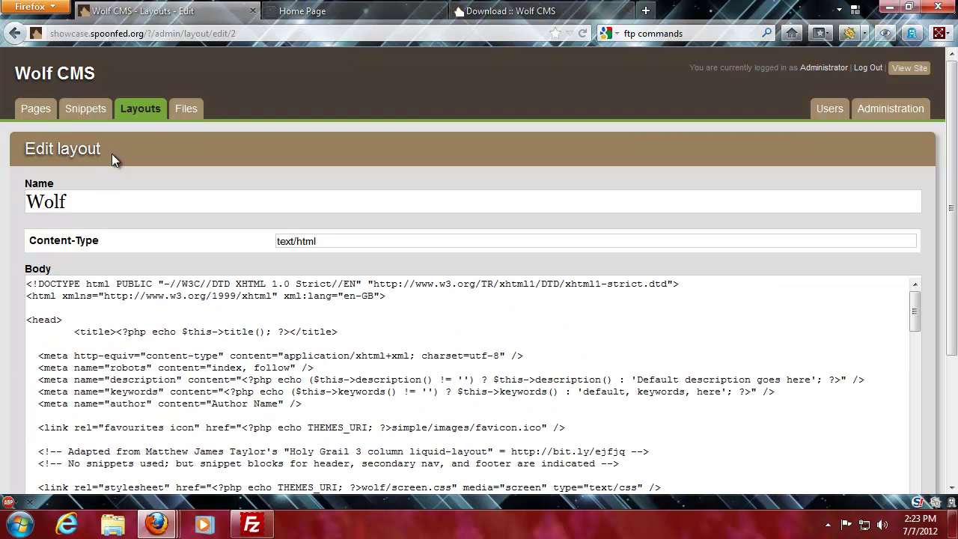
- Reorder the layouts list so that Wolf sits above none, and end reordering
click(147, 112)
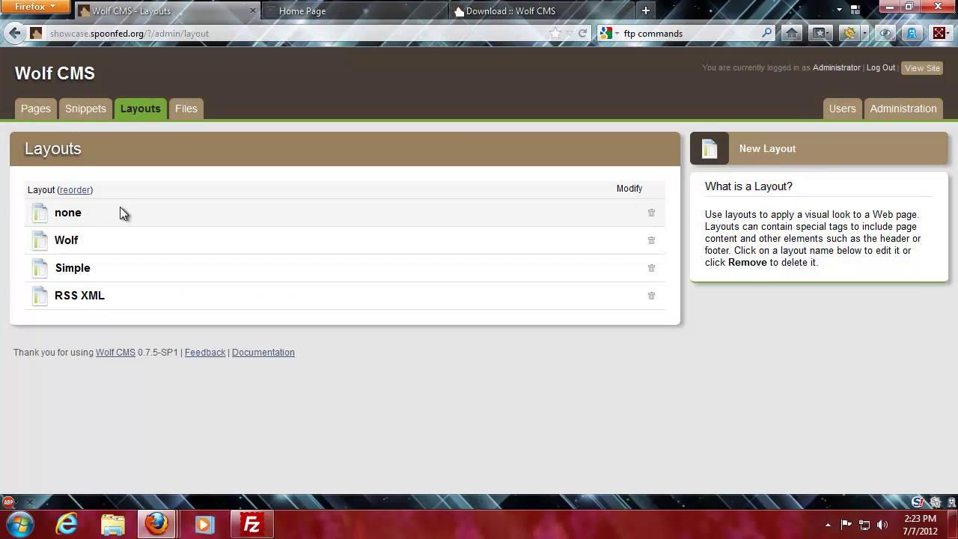
click(75, 190)
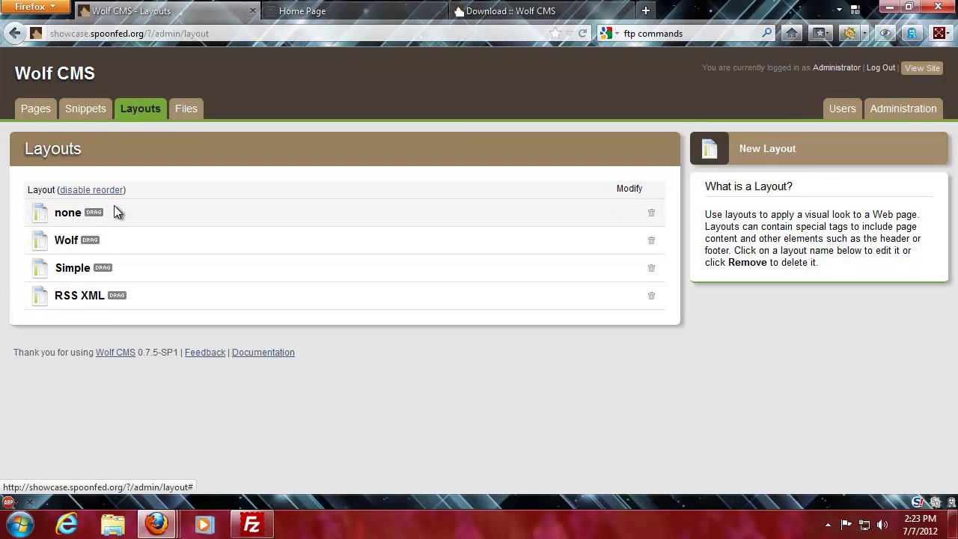
drag(91, 240, 91, 213)
click(103, 190)
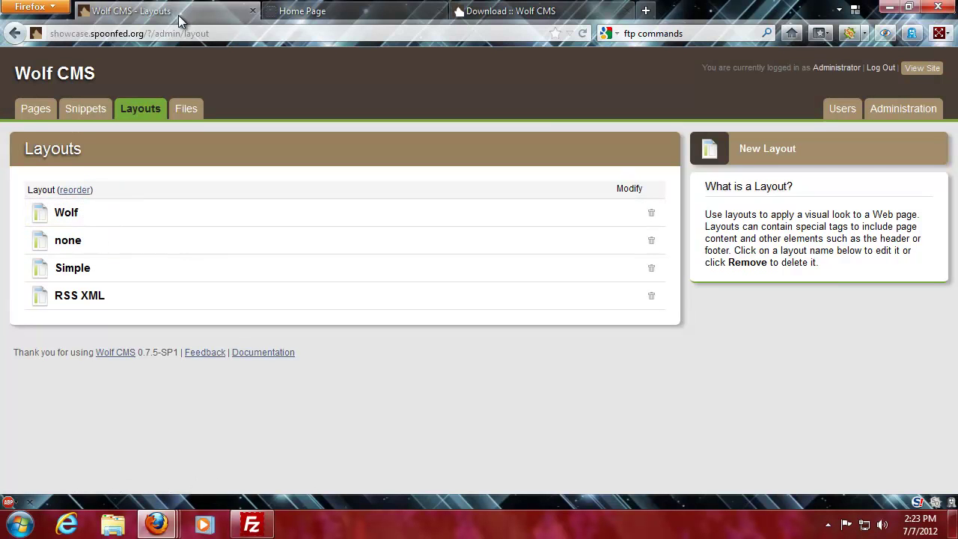
- Reload the public home page to check whether the new layout order affects its appearance
click(377, 14)
click(245, 34)
key(Return)
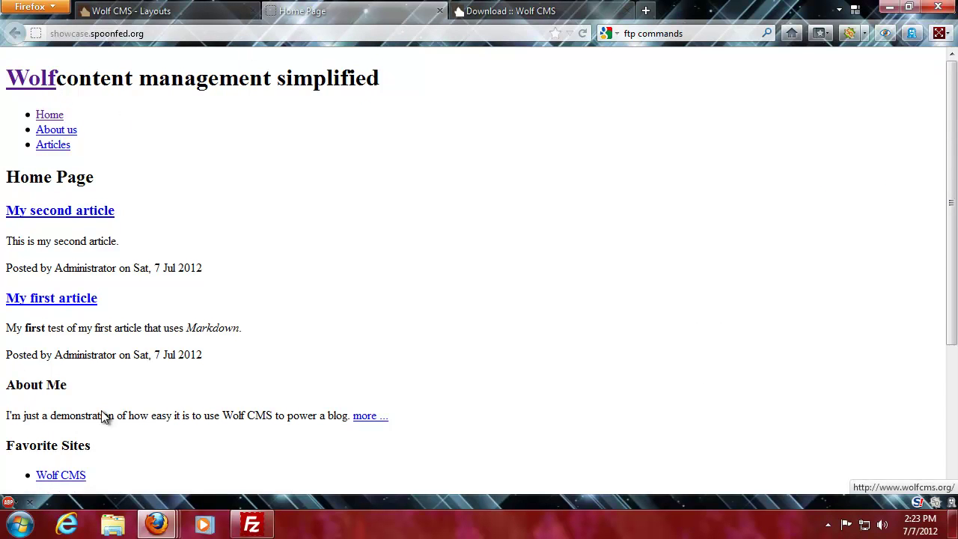
- Move the none layout to the end of the layouts list, below RSS XML, and end reordering
click(199, 11)
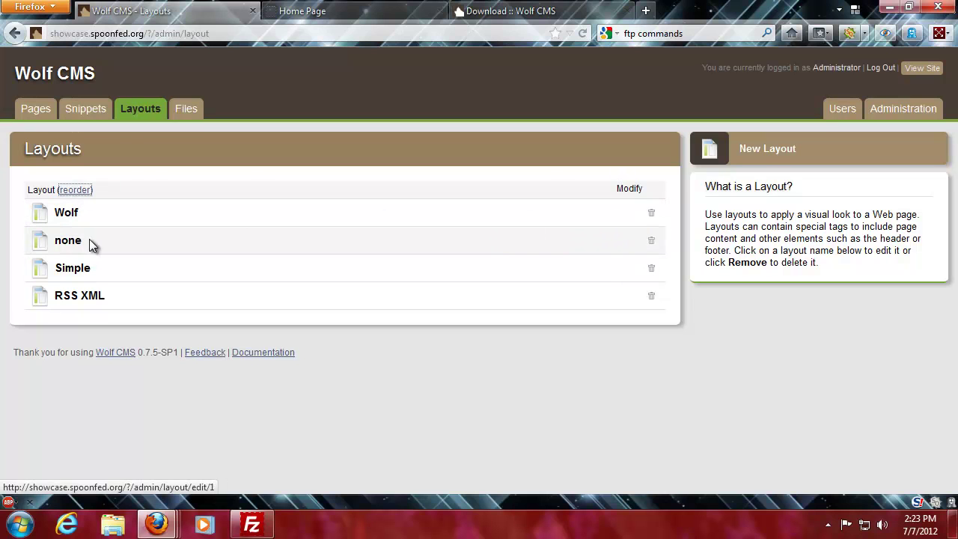
click(75, 189)
drag(95, 246, 97, 302)
click(92, 190)
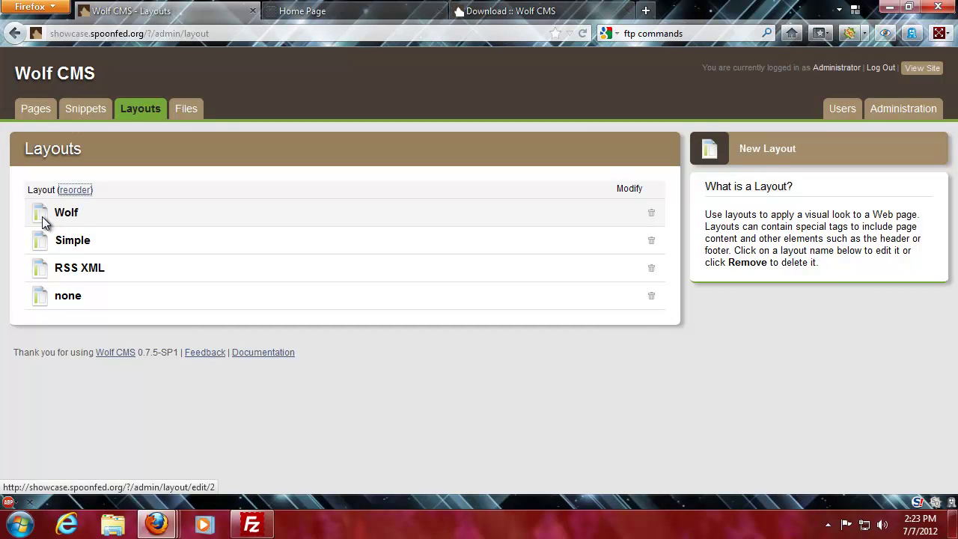
- Open the Wolf layout and examine its body code, including the column sections, footer and stylesheet links
click(65, 214)
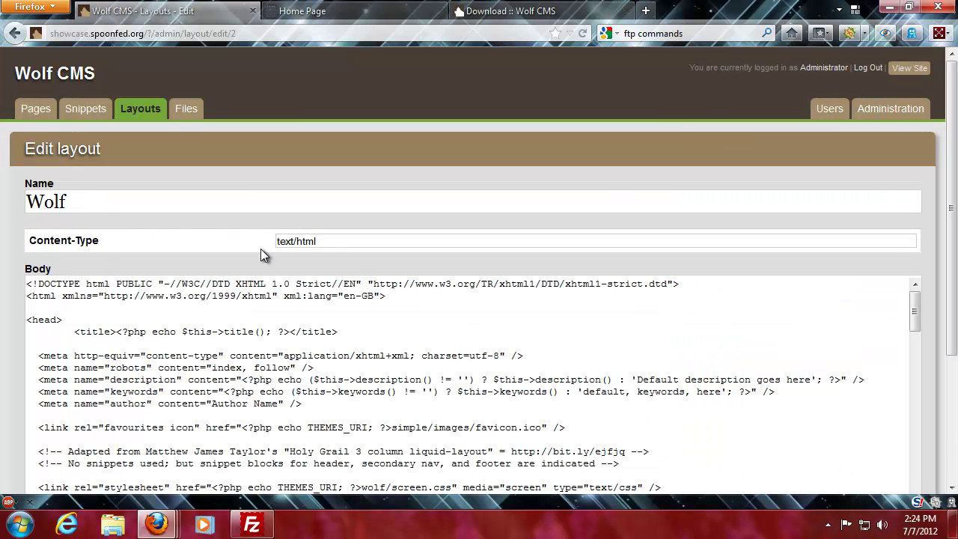
scroll(79, 292, down, 15)
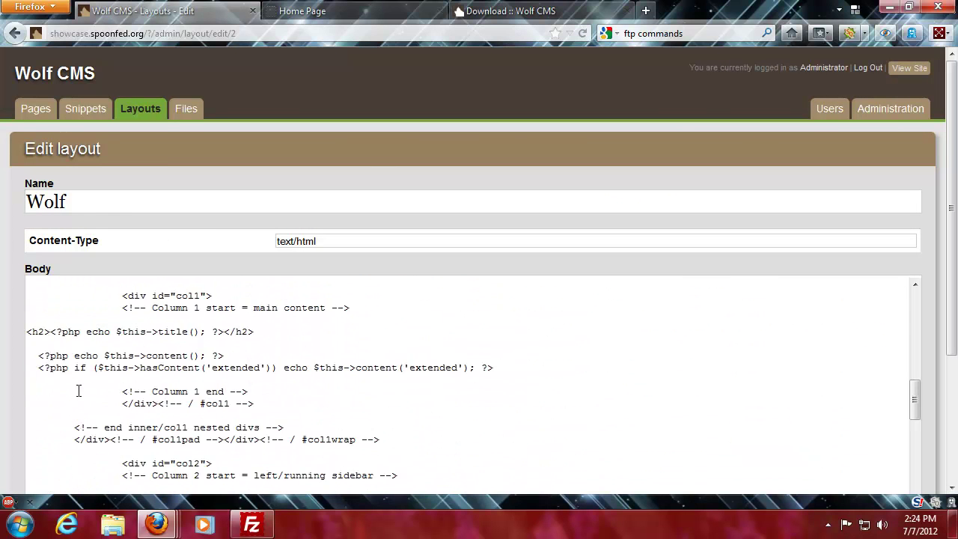
scroll(84, 391, down, 7)
scroll(87, 391, up, 8)
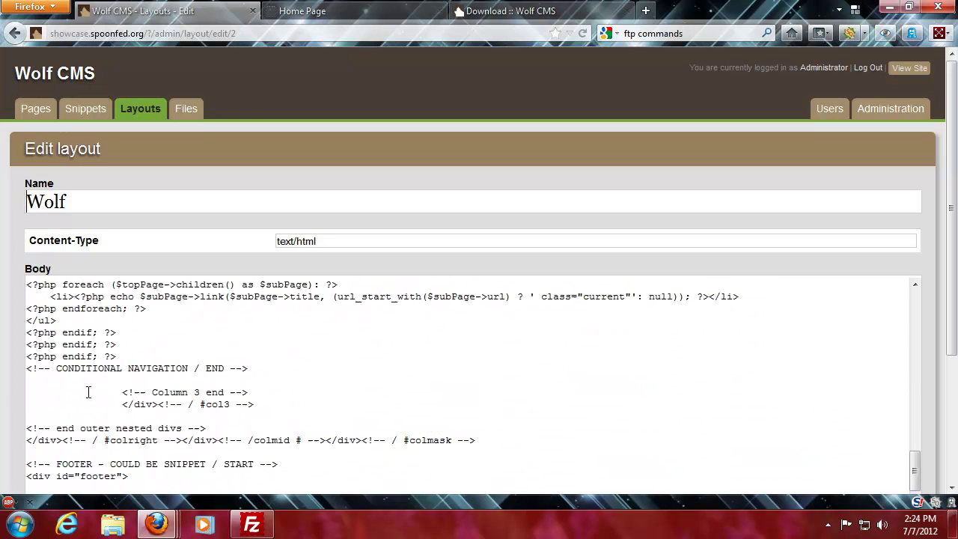
scroll(89, 390, up, 14)
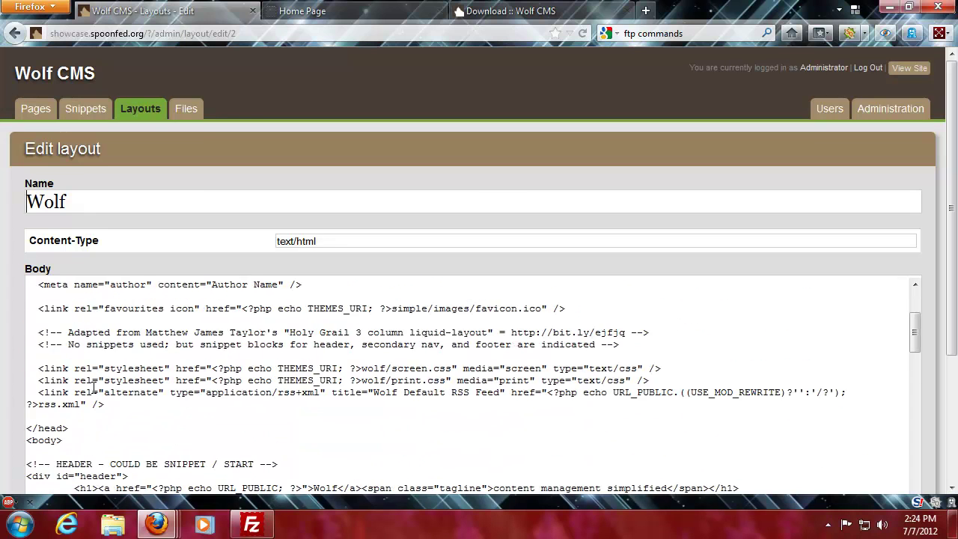
- Leave the Wolf layout, check the public folder in the file manager, and return to the pages list
click(141, 117)
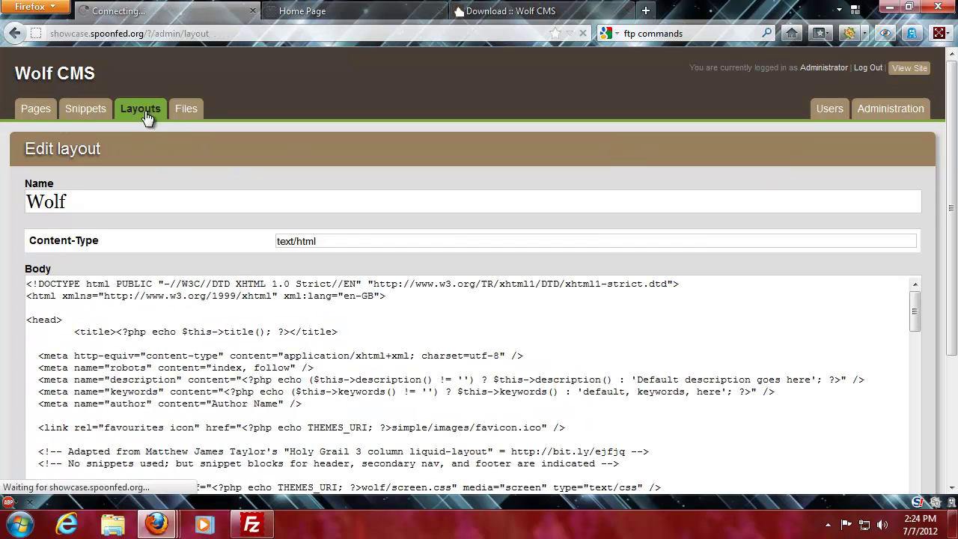
click(192, 113)
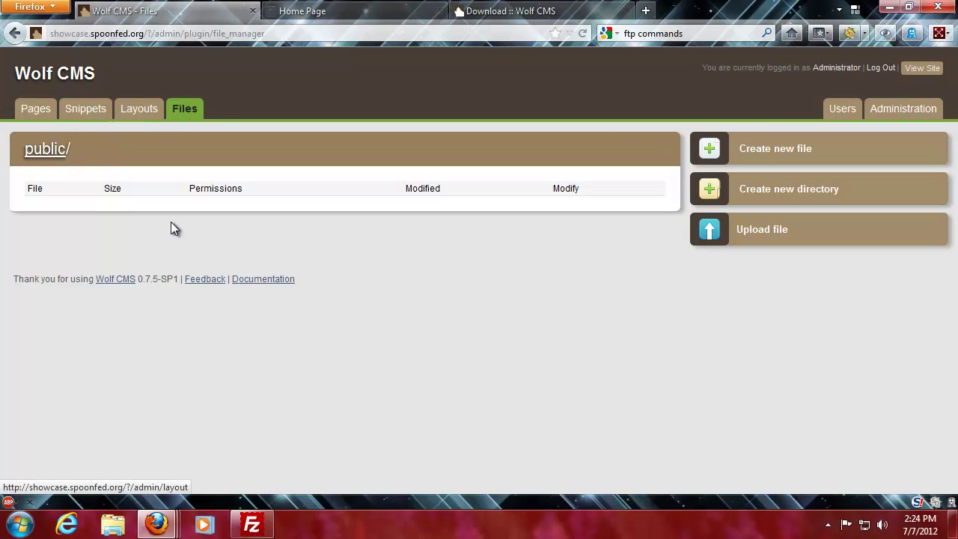
click(36, 112)
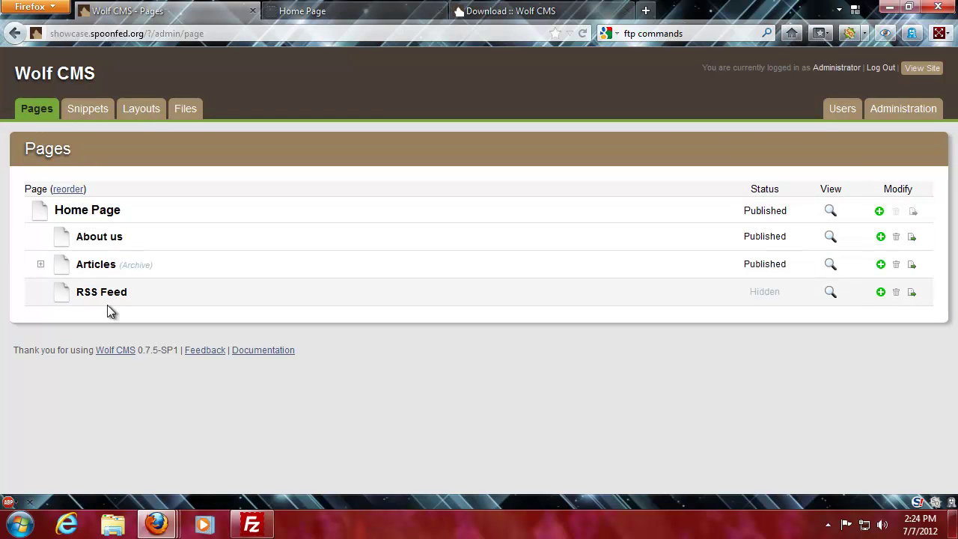
- Reload the public home page, retrying if needed, and view the About us and Articles pages
click(367, 17)
click(300, 30)
key(Return)
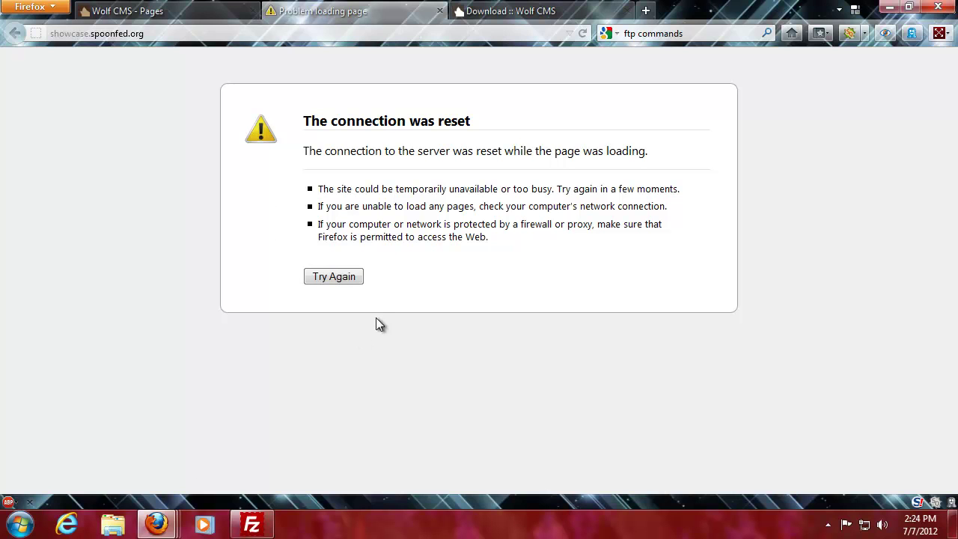
click(355, 283)
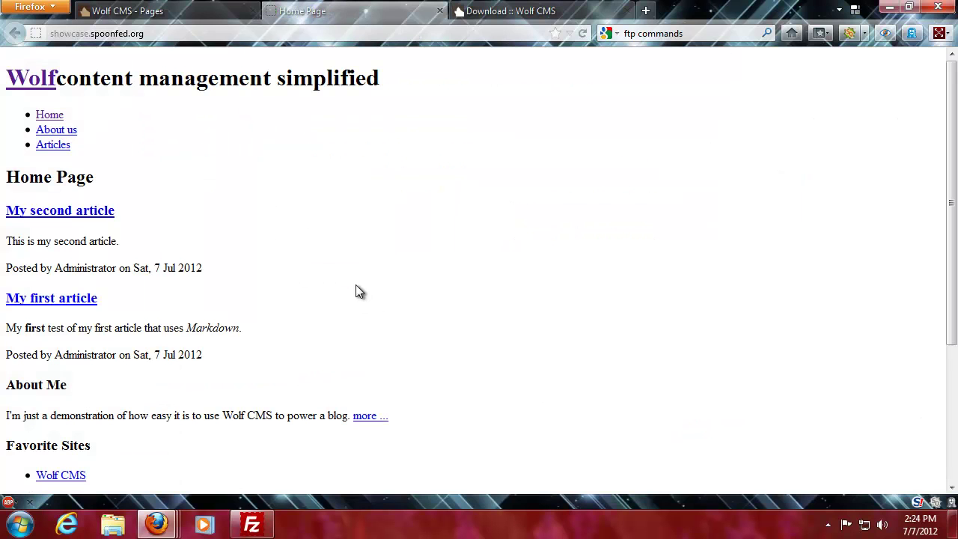
click(65, 133)
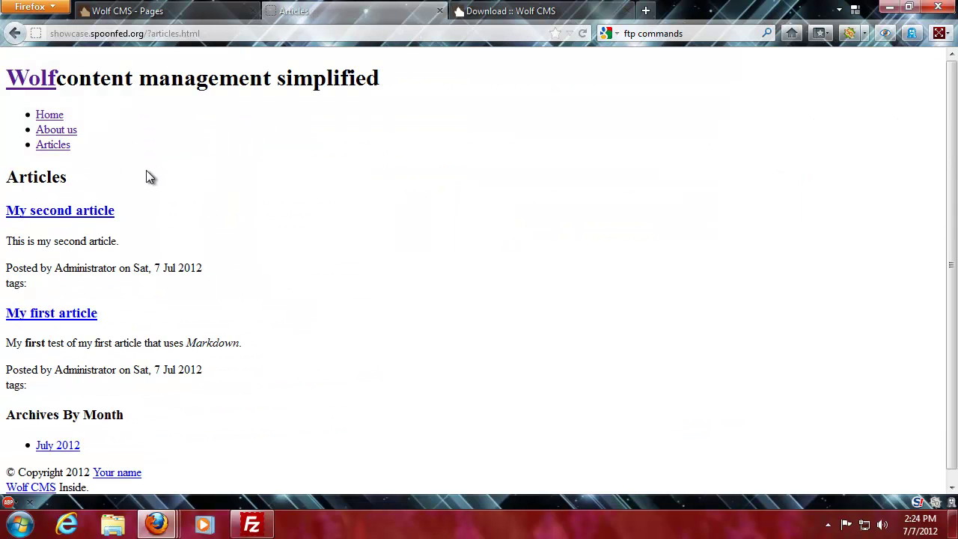
scroll(266, 247, down, 1)
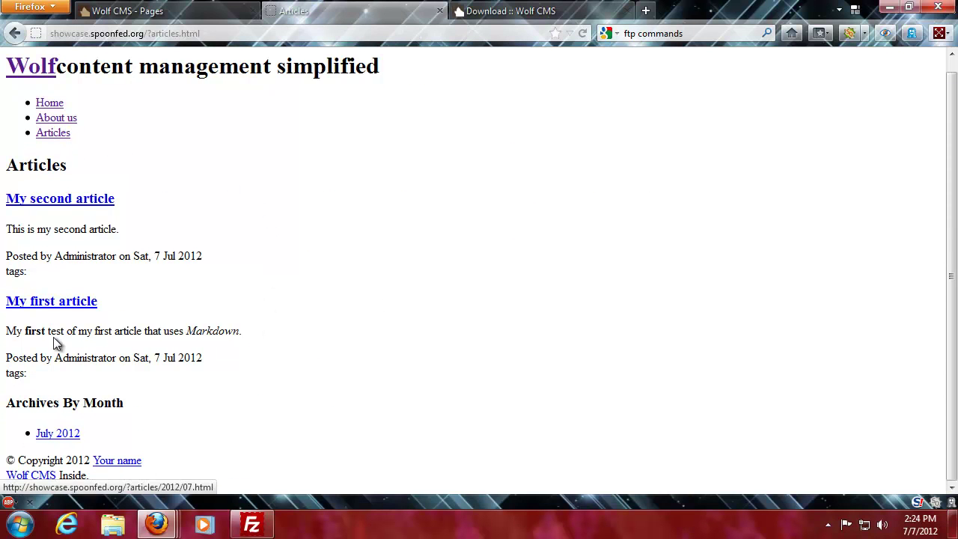
- Switch to FileZilla, browse the remote wolf/admin/themes folder, and return to the admin folder
click(251, 524)
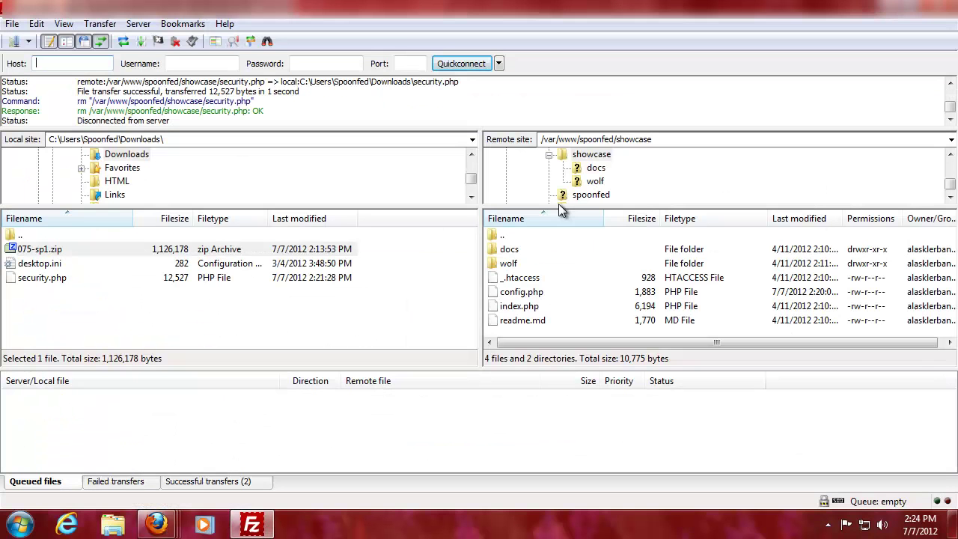
double_click(517, 263)
scroll(539, 307, down, 1)
scroll(548, 305, up, 1)
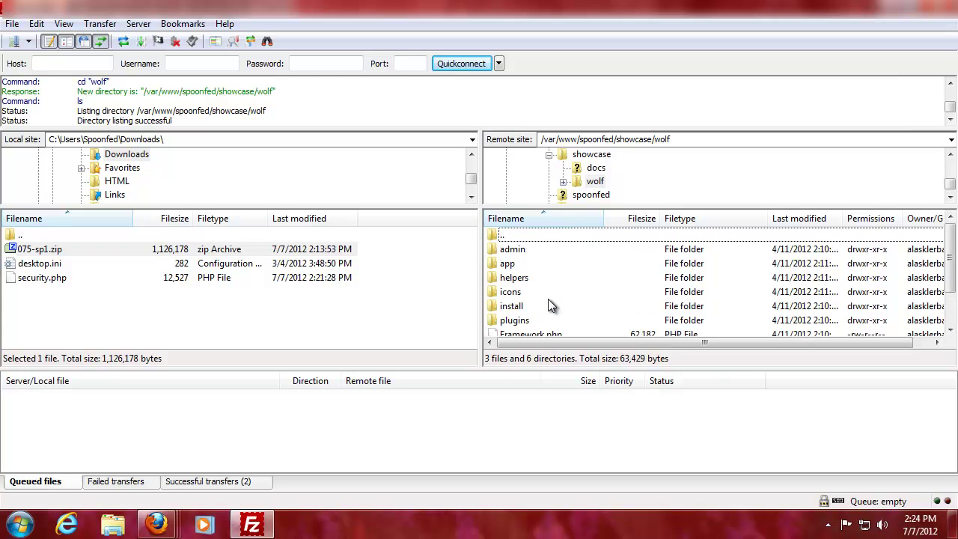
double_click(519, 251)
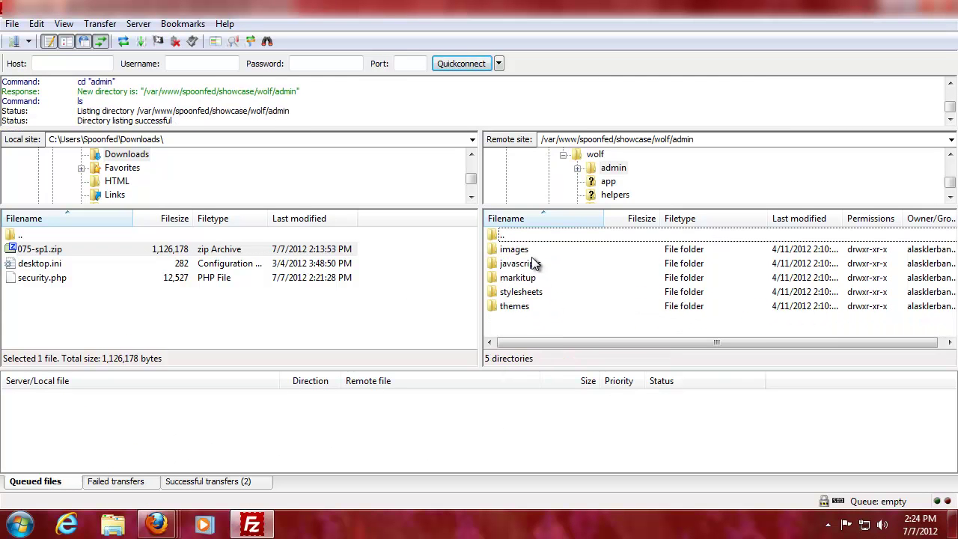
double_click(531, 304)
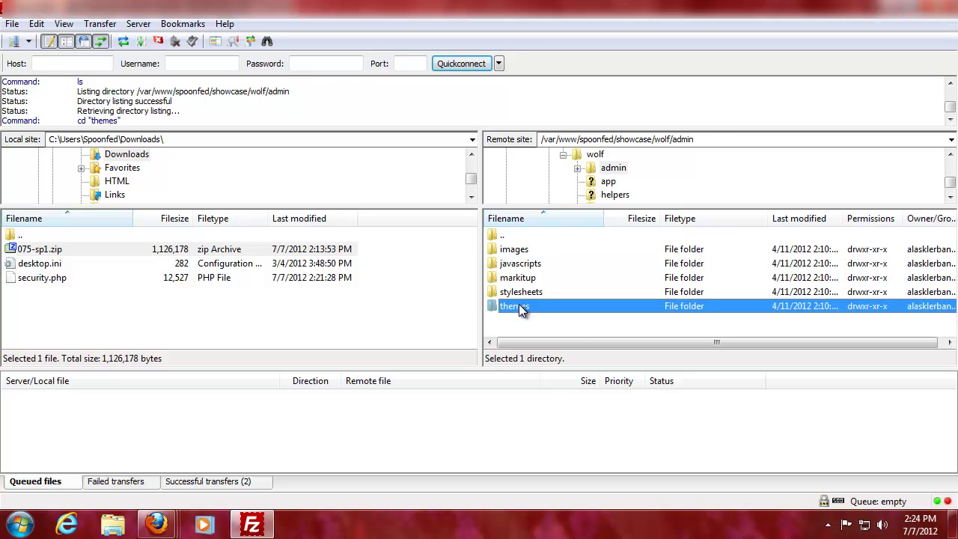
double_click(533, 234)
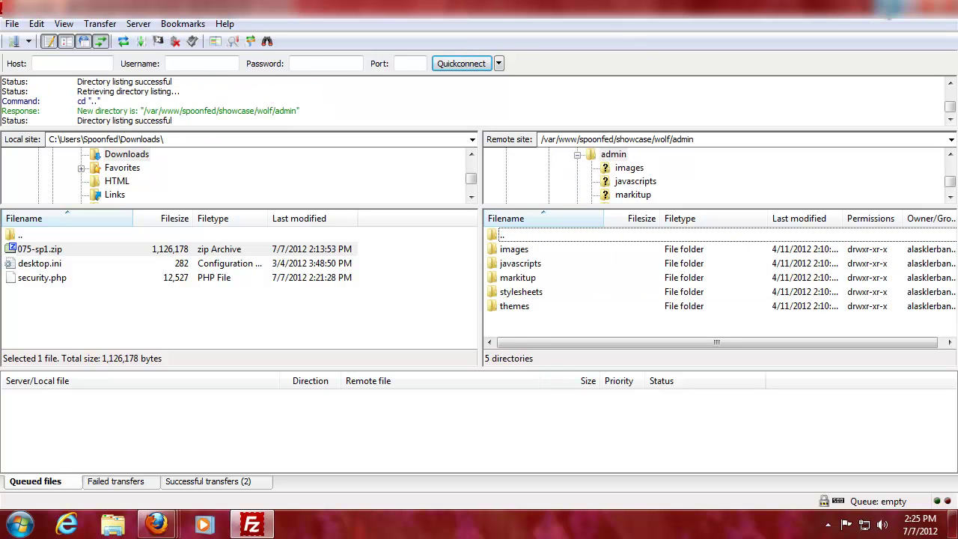
- Switch back to Wolf CMS in Firefox and look through the administration plugins list
key(alt+Tab)
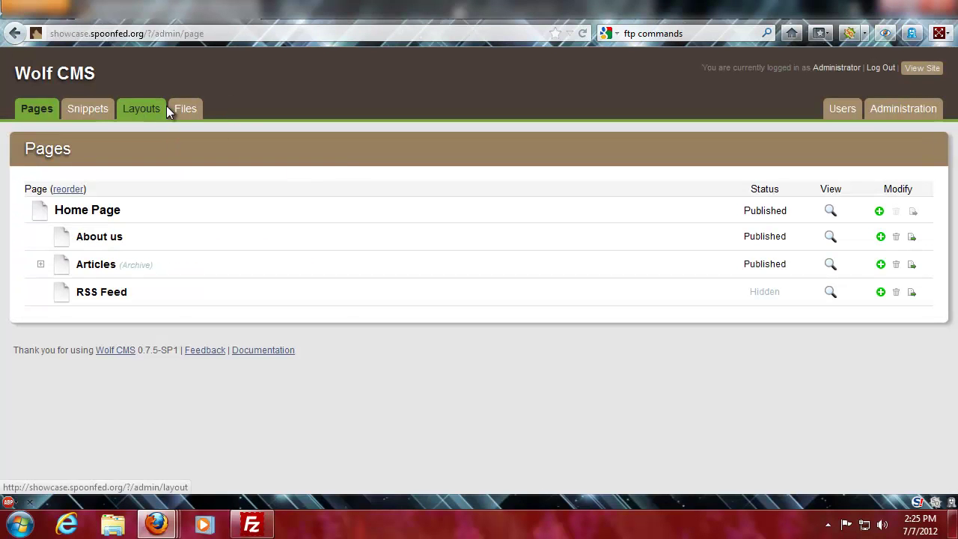
click(893, 113)
scroll(268, 287, down, 6)
scroll(181, 432, up, 6)
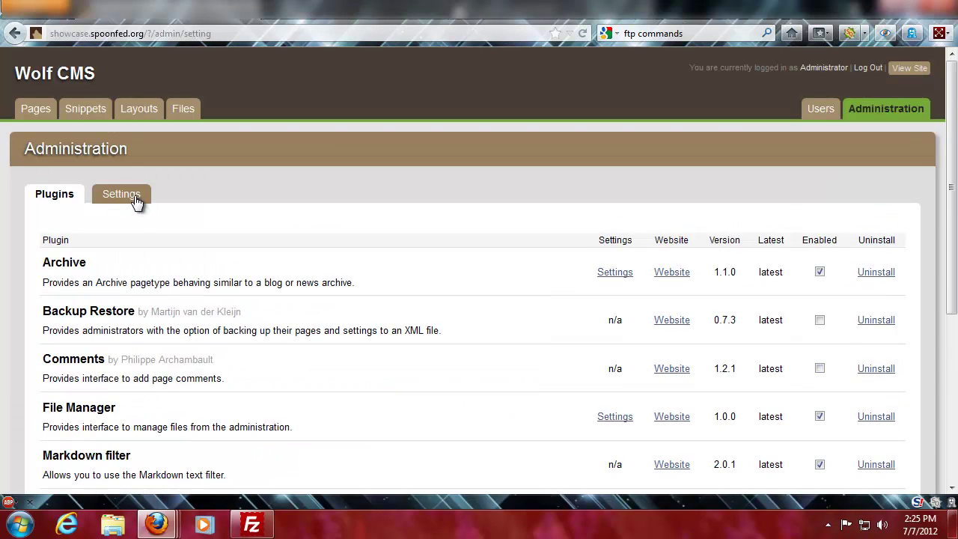
- Review the administration settings and the available administration themes, leaving Brown and green selected
click(137, 196)
click(166, 344)
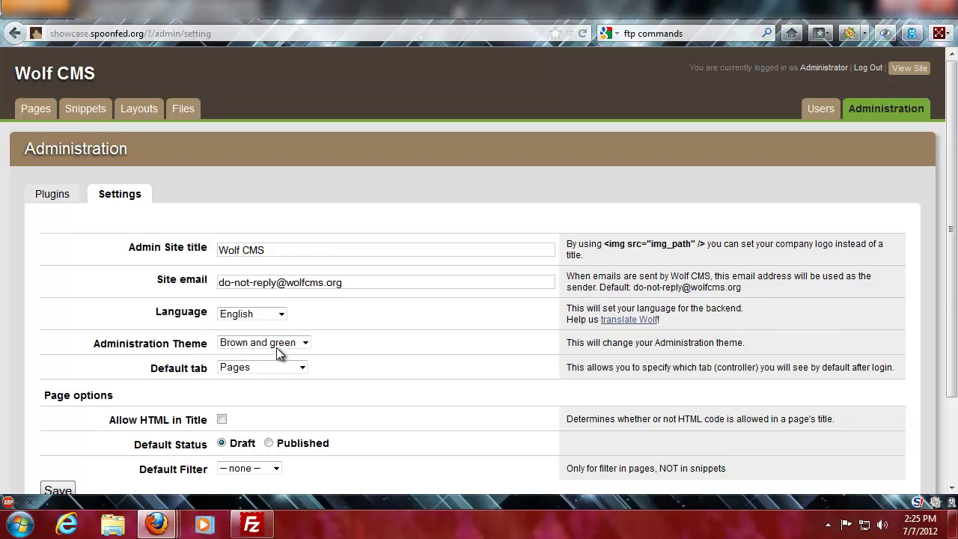
scroll(225, 358, down, 2)
click(307, 261)
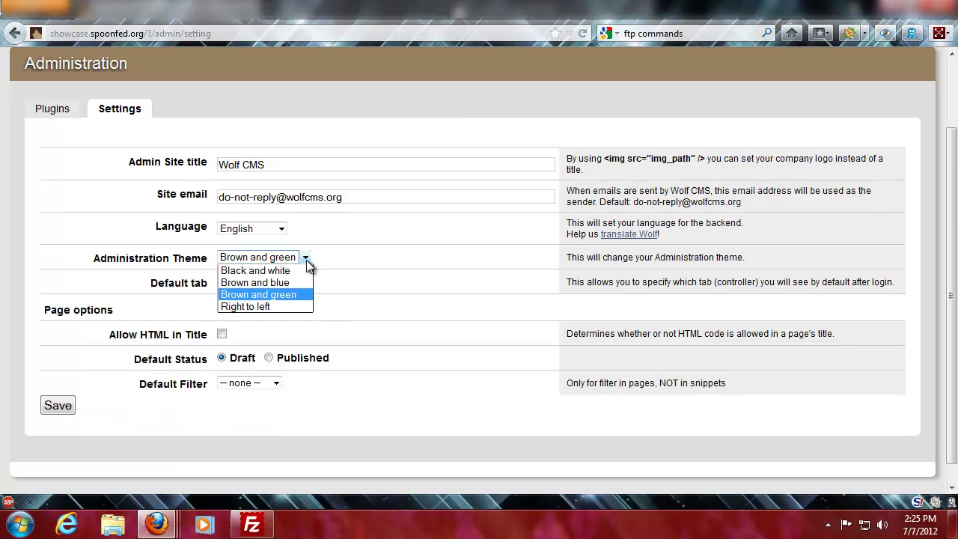
click(308, 264)
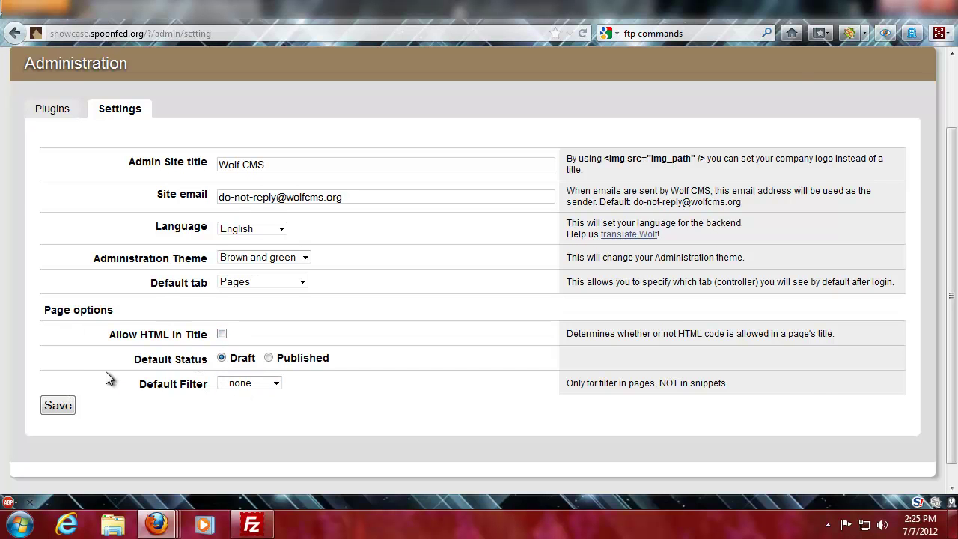
scroll(79, 363, up, 2)
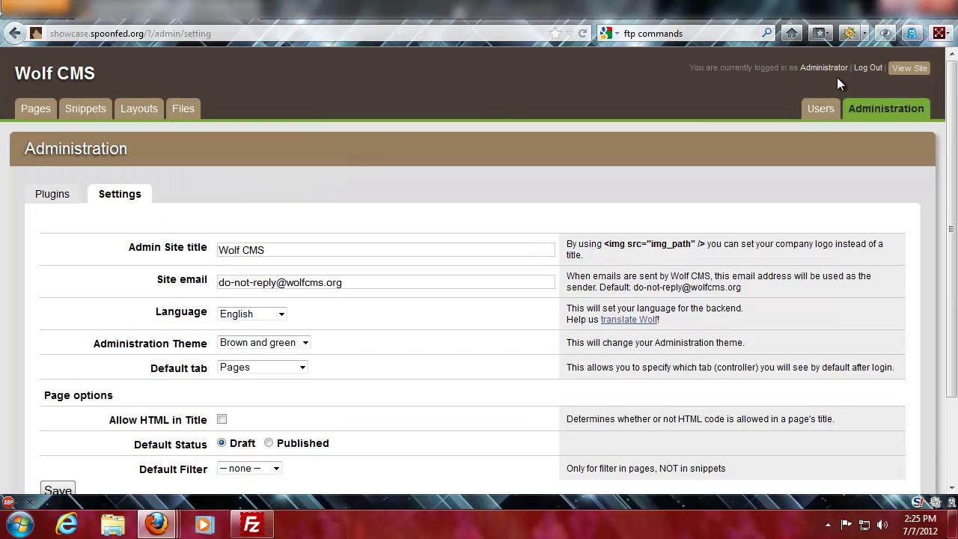
- View the users list, and open the Wolf layout to examine its screen.css and print.css stylesheet links
click(820, 109)
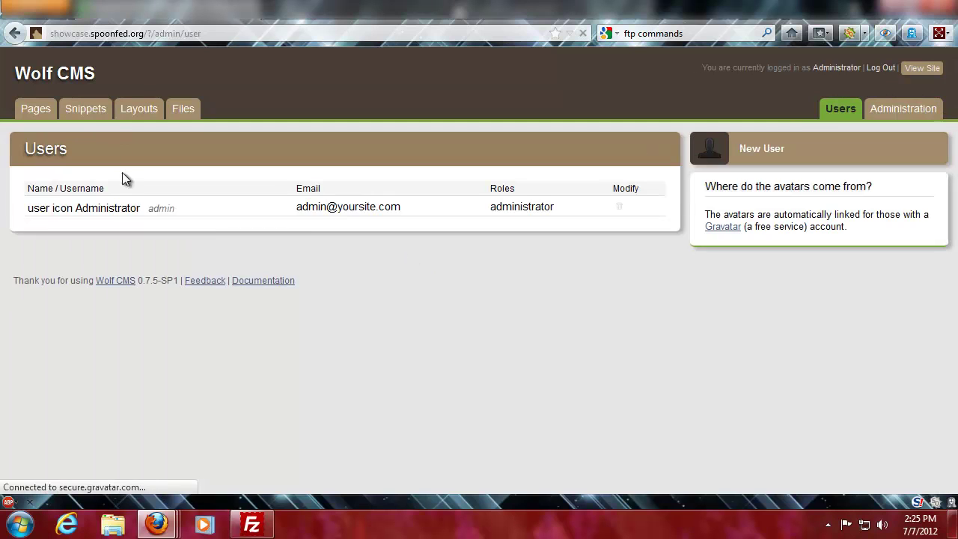
click(150, 115)
click(69, 214)
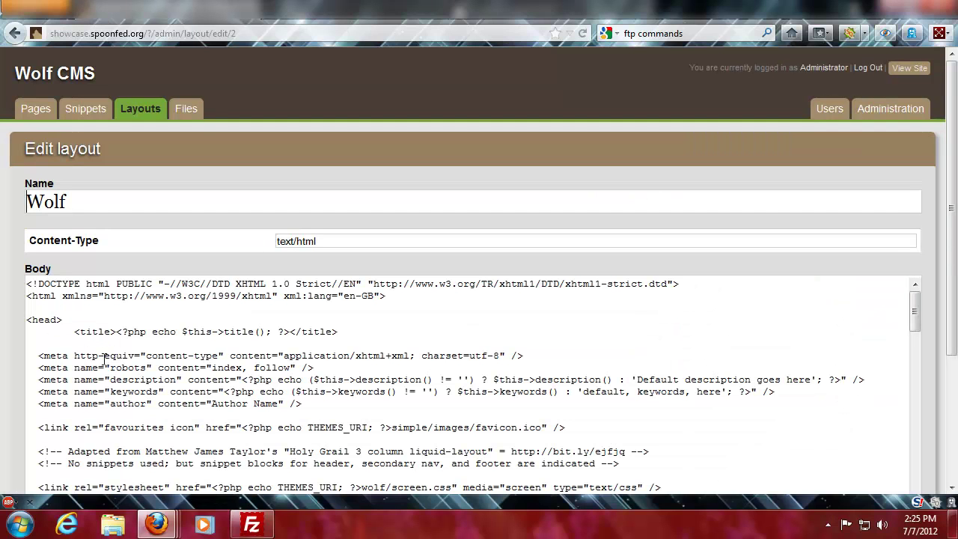
scroll(91, 391, down, 1)
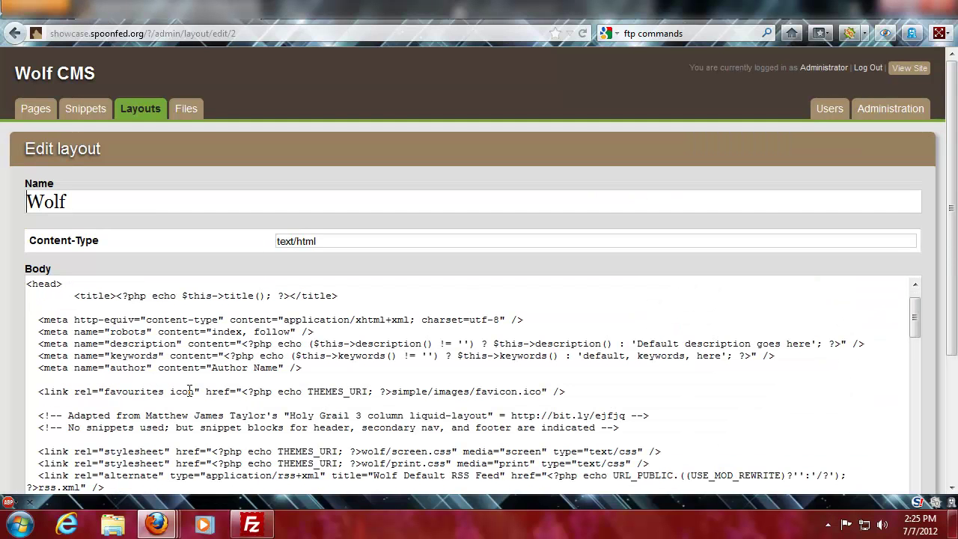
scroll(165, 394, down, 1)
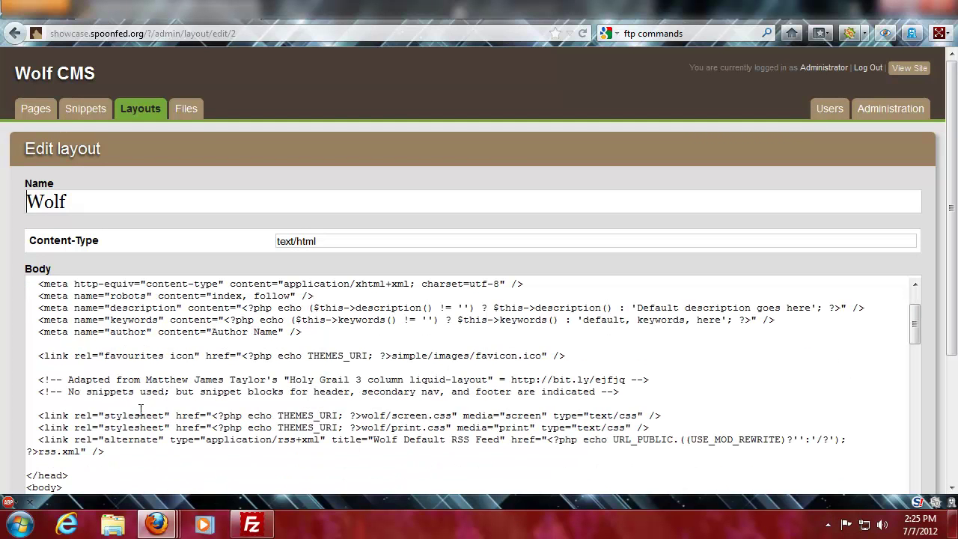
click(129, 415)
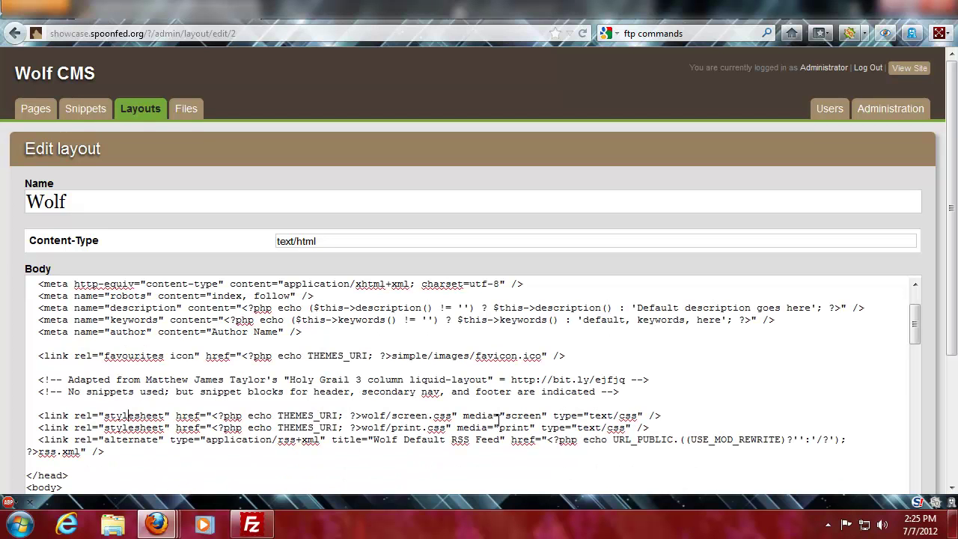
drag(392, 416, 421, 428)
- In FileZilla, look for the layout's stylesheets in the remote admin/stylesheets folder and the parent wolf folder
click(252, 525)
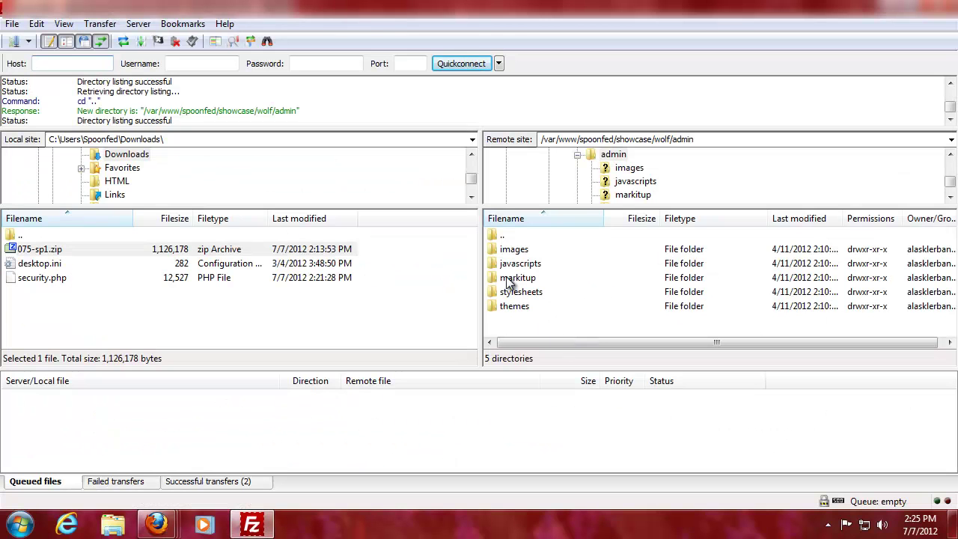
double_click(537, 290)
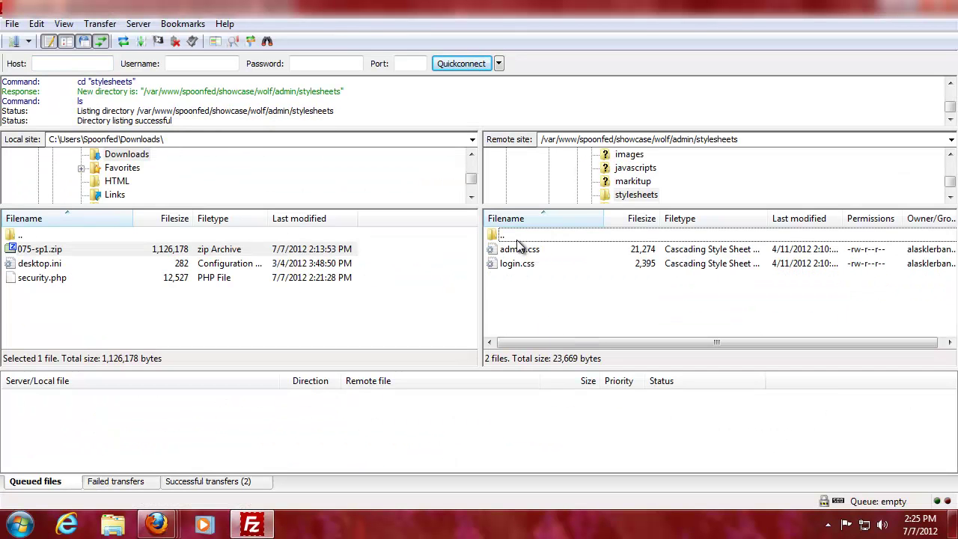
double_click(507, 236)
double_click(507, 238)
double_click(508, 236)
double_click(517, 264)
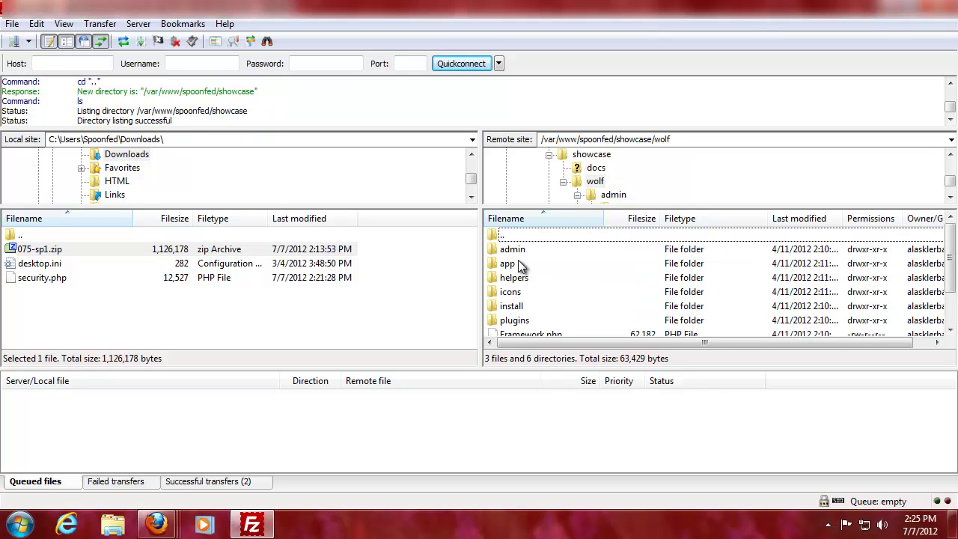
scroll(534, 310, down, 1)
scroll(536, 307, up, 1)
scroll(530, 249, down, 1)
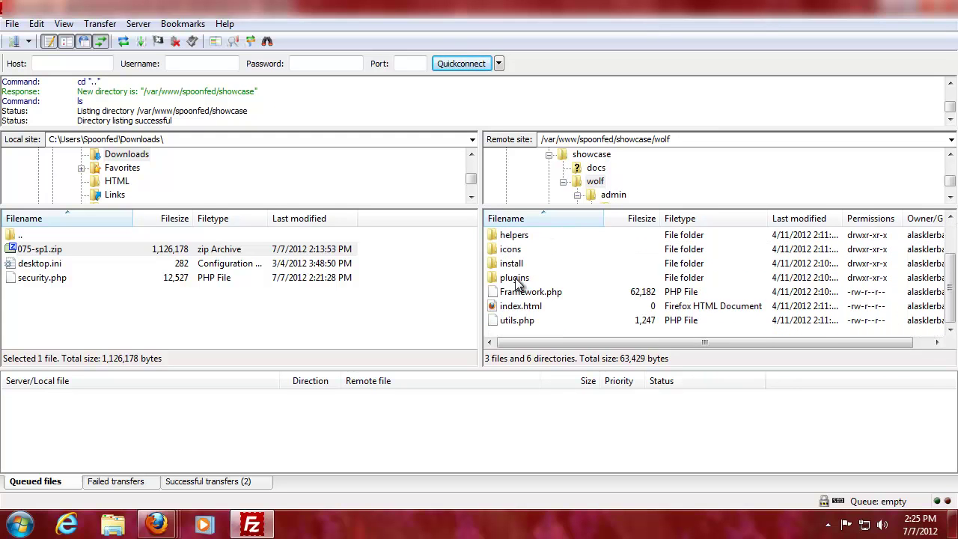
- Compare the stylesheet paths in the Wolf layout's code with the contents of the remote wolf folder
mouse_move(158, 526)
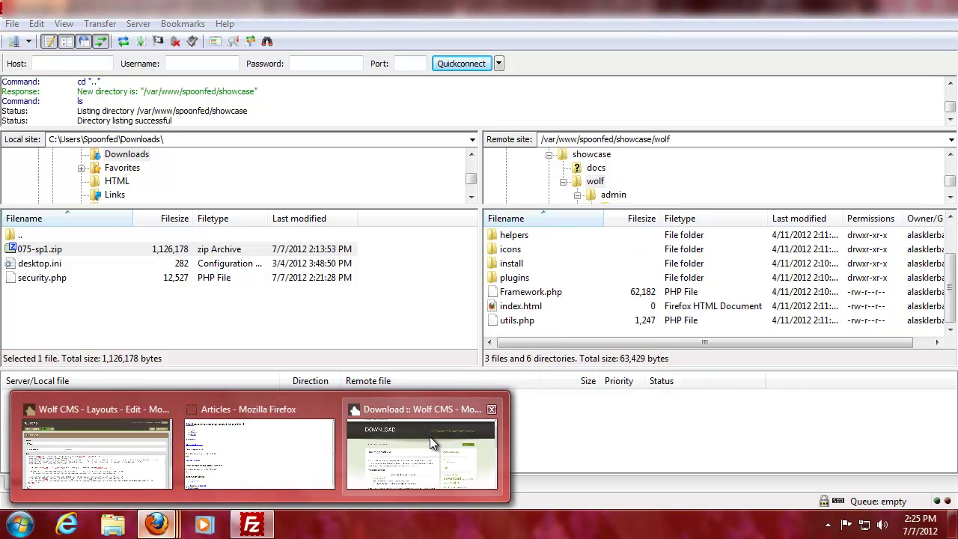
click(53, 447)
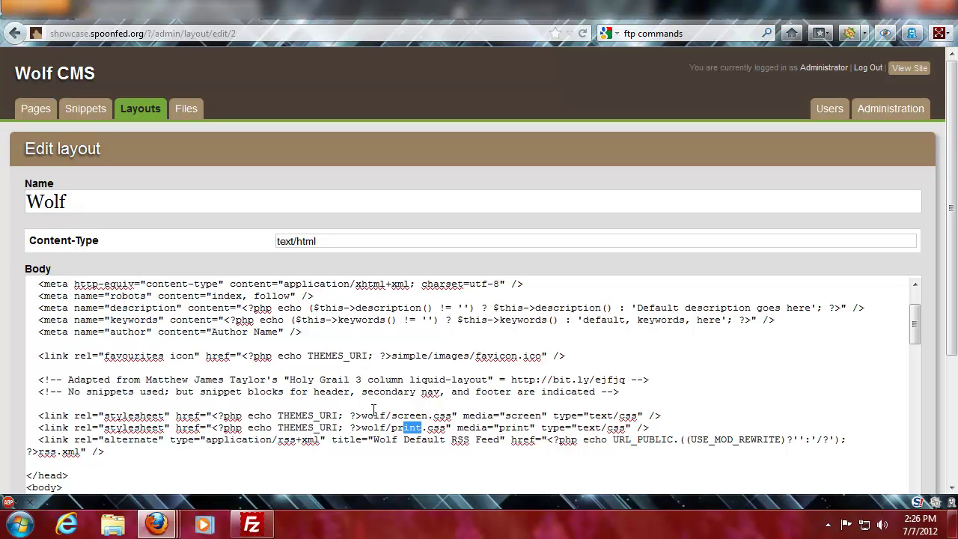
click(252, 524)
scroll(551, 277, up, 1)
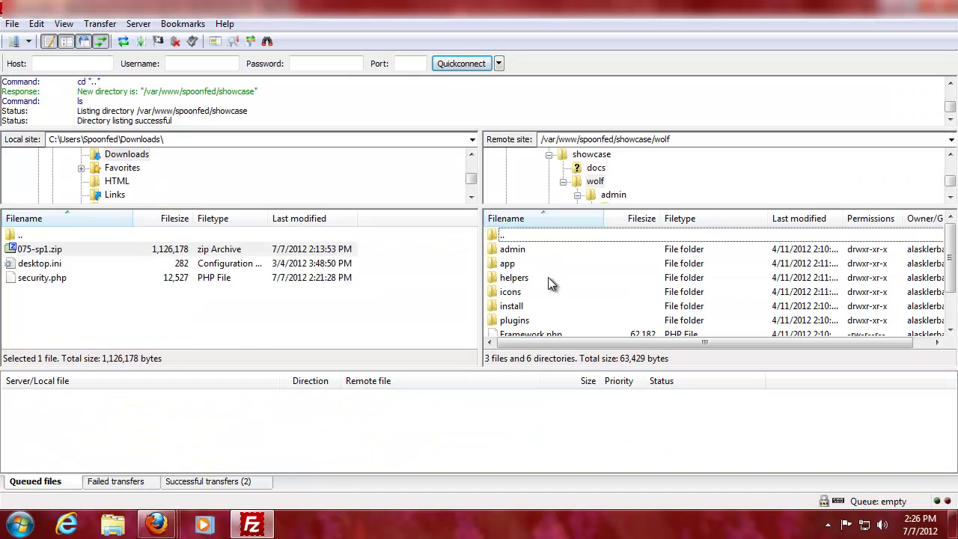
click(522, 236)
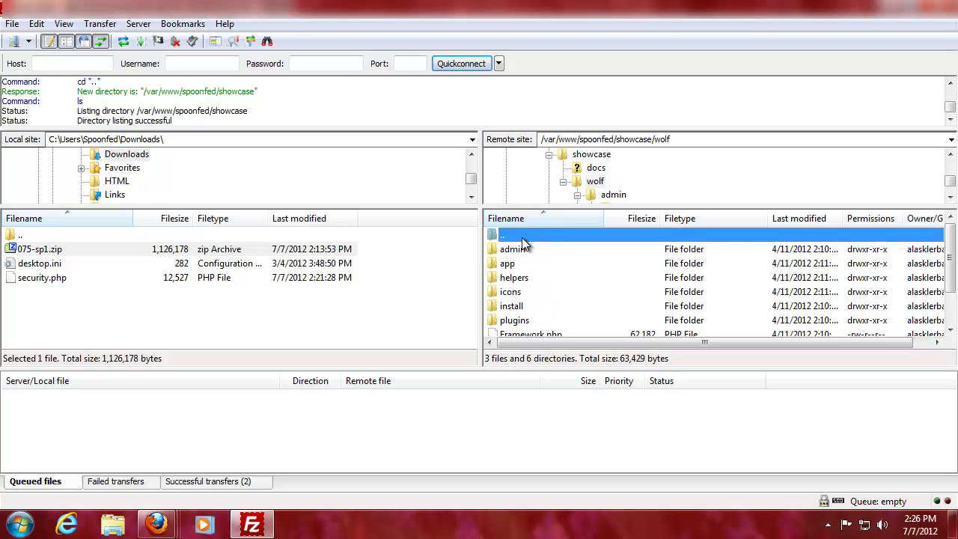
scroll(522, 270, down, 2)
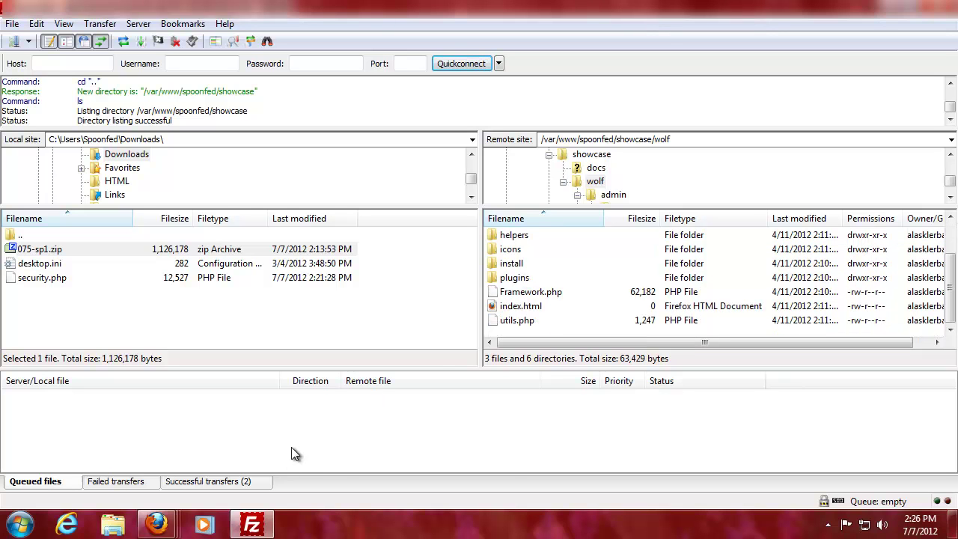
mouse_move(156, 524)
click(128, 466)
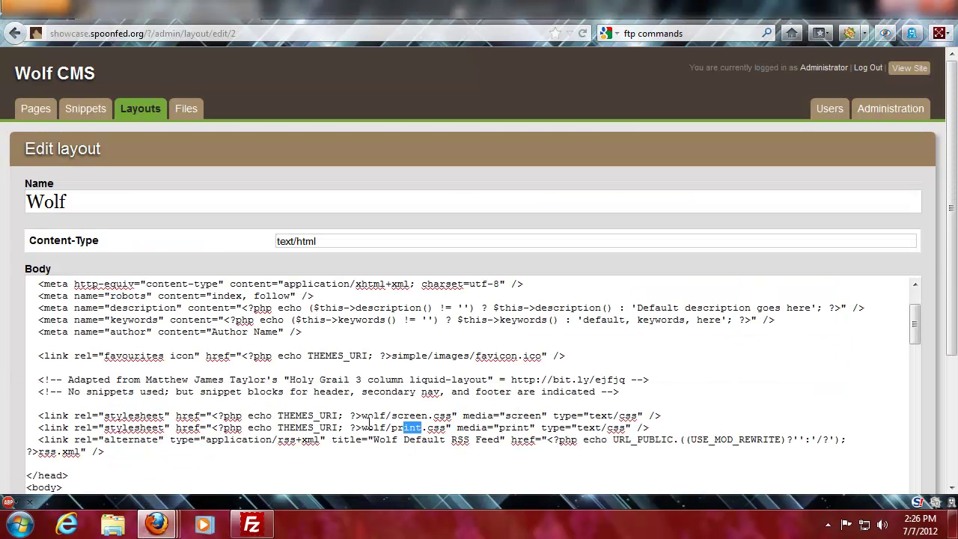
- Return to FileZilla and open the black_and_white theme folder inside the remote wolf/admin/themes folder
click(252, 524)
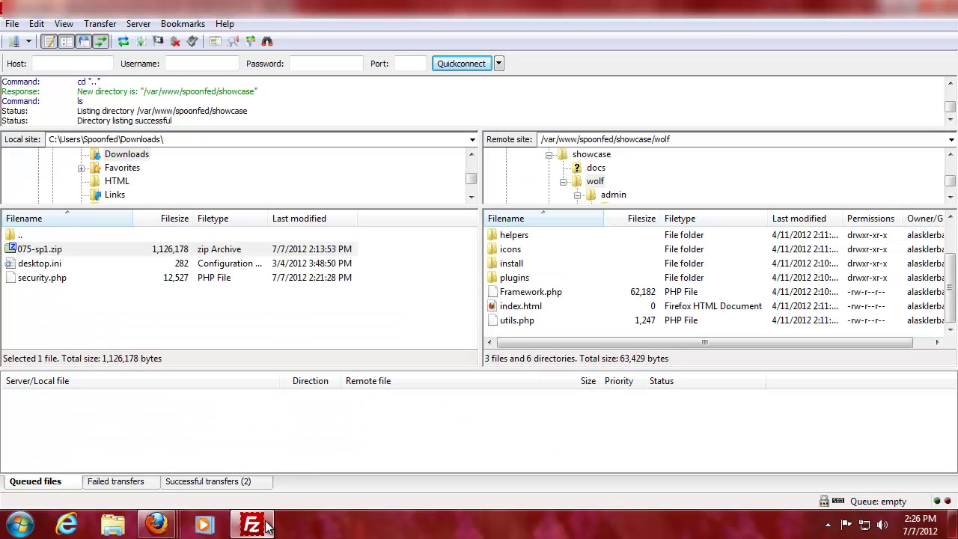
click(524, 320)
scroll(536, 299, up, 1)
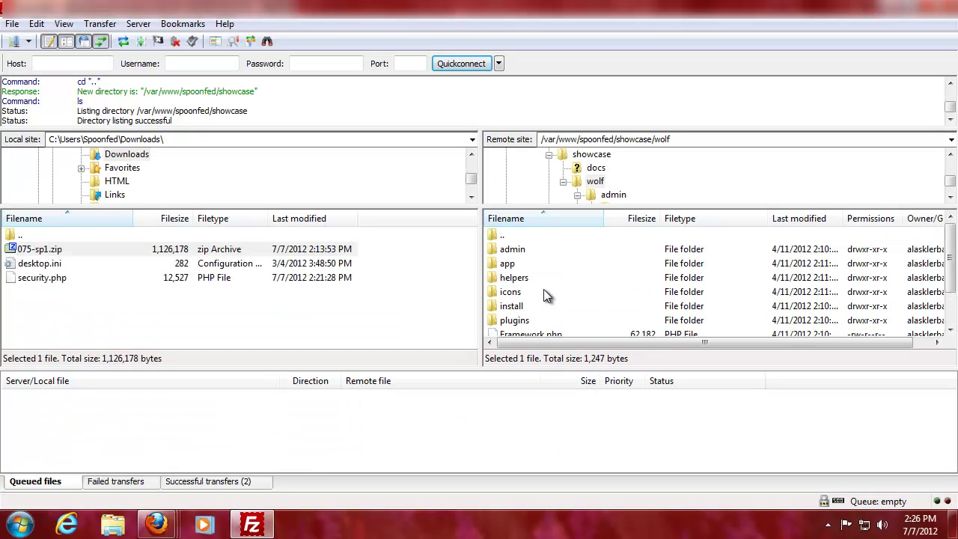
double_click(524, 254)
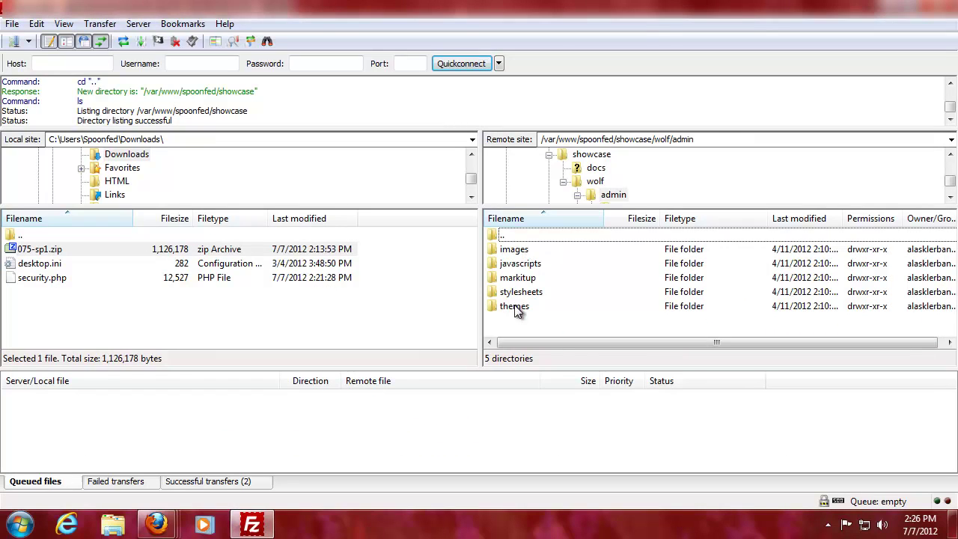
double_click(516, 306)
double_click(527, 248)
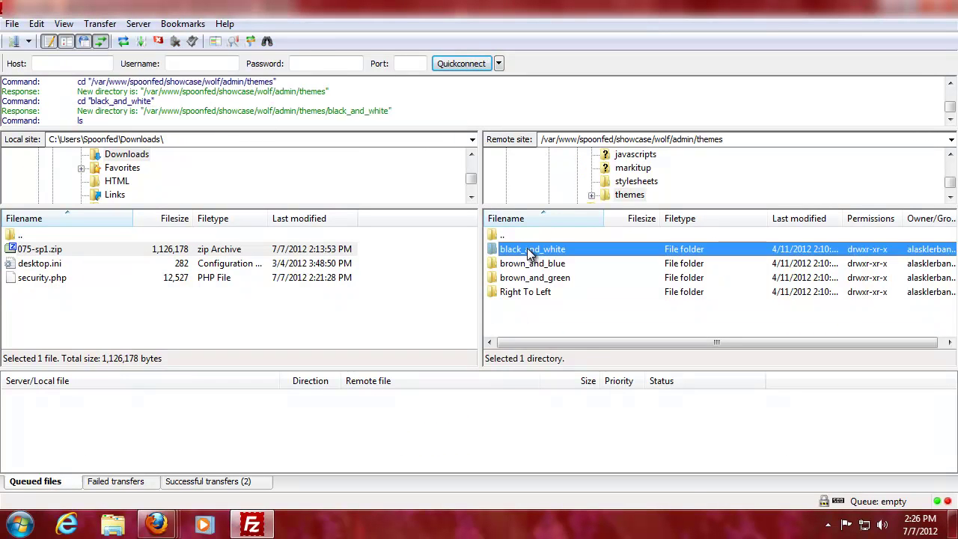
- Go back up to the remote wolf folder, check its icons folder, and select wolf in the showcase folder
click(517, 218)
click(516, 219)
double_click(512, 236)
double_click(514, 237)
double_click(527, 236)
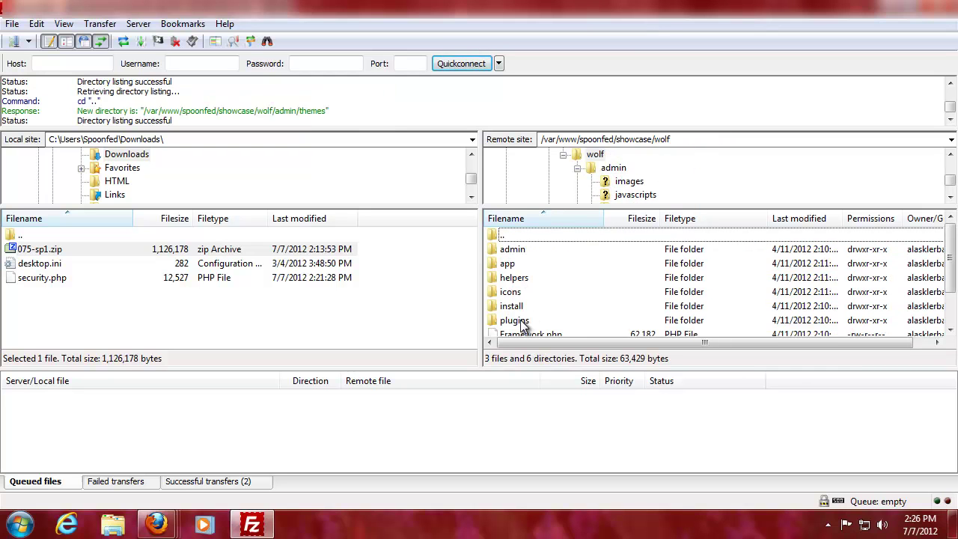
double_click(516, 292)
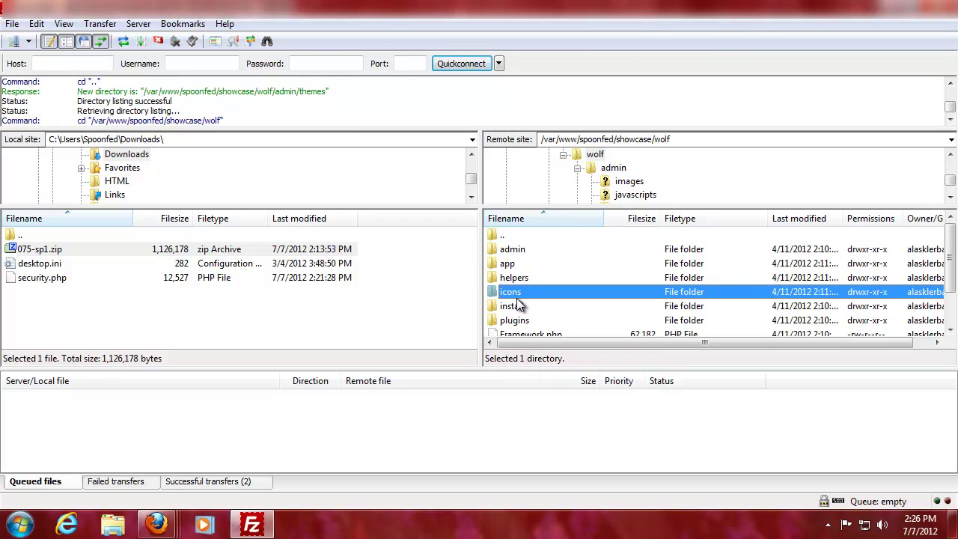
double_click(521, 236)
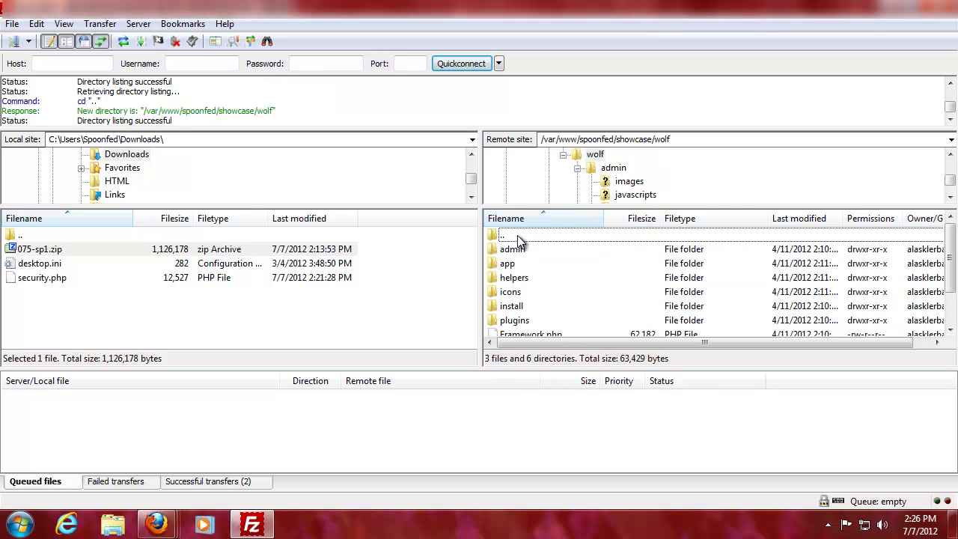
double_click(521, 236)
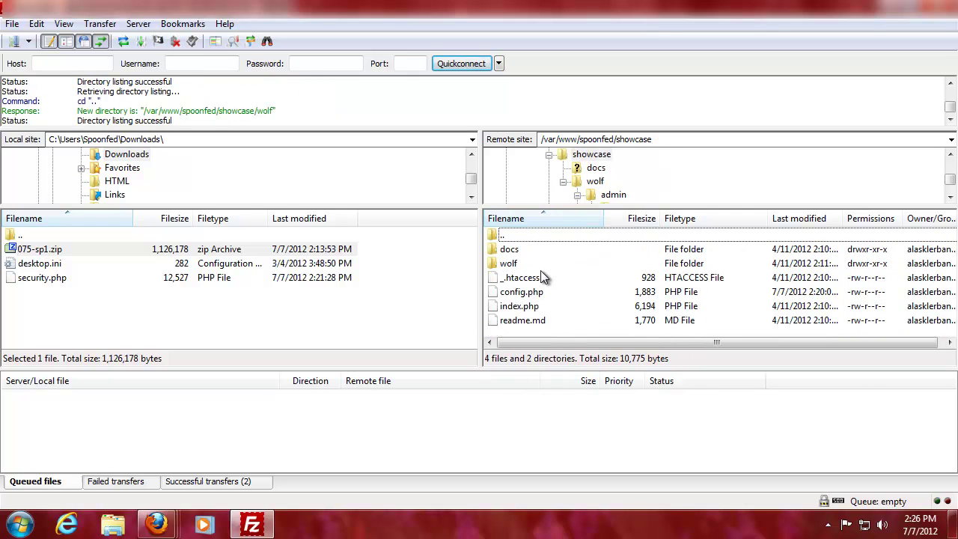
click(529, 263)
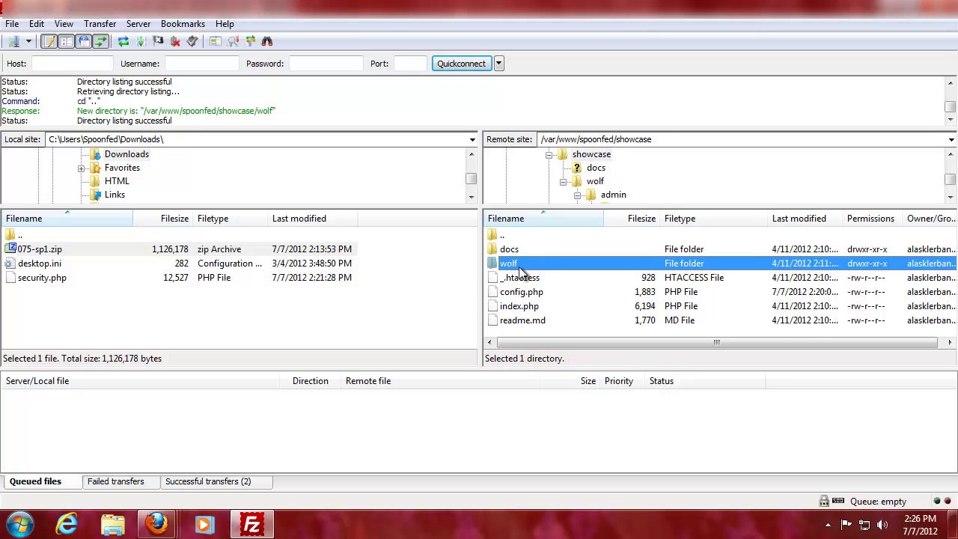
- Check the remote wolf folder, and browse the downloaded 075-sp1.zip archive to its wolfcms/public/themes/wolf folder
double_click(520, 263)
scroll(532, 267, down, 1)
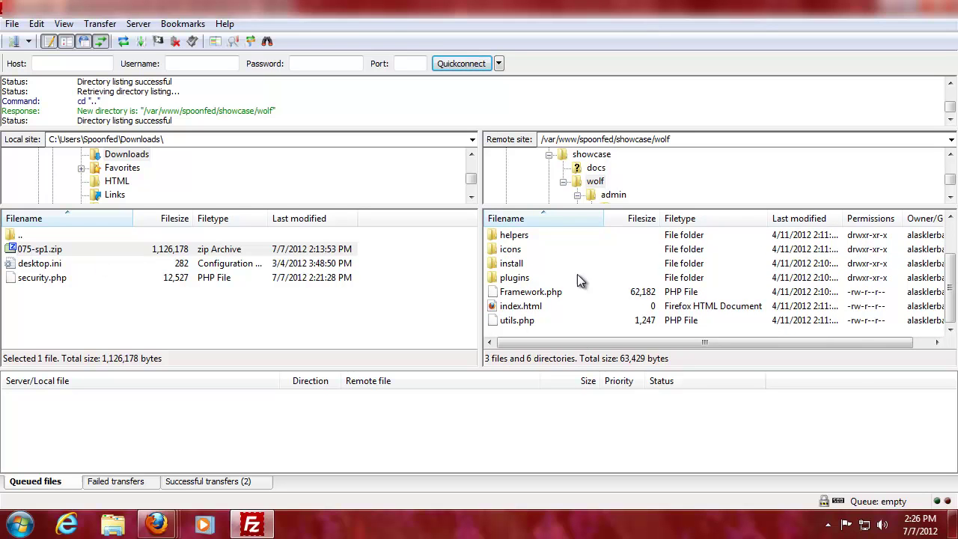
click(113, 524)
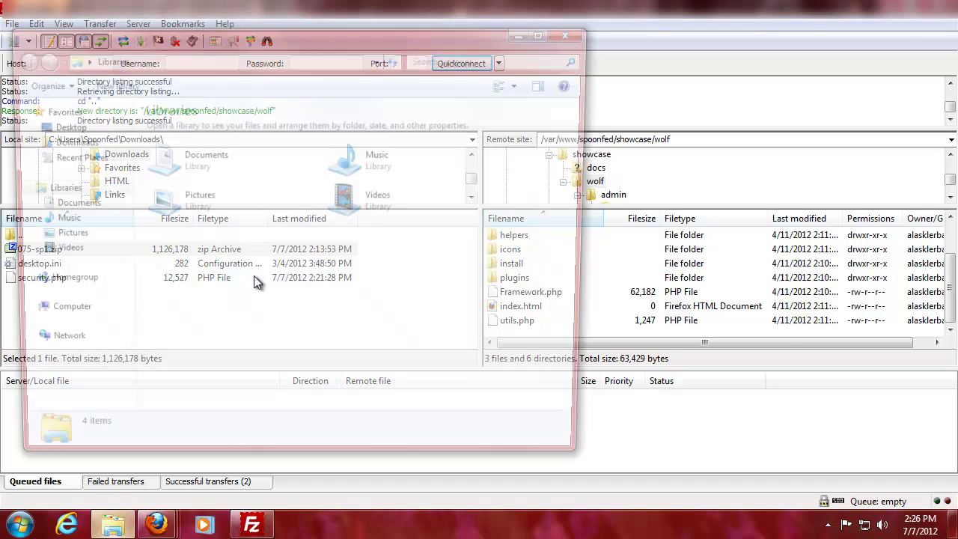
click(52, 142)
click(204, 131)
double_click(128, 123)
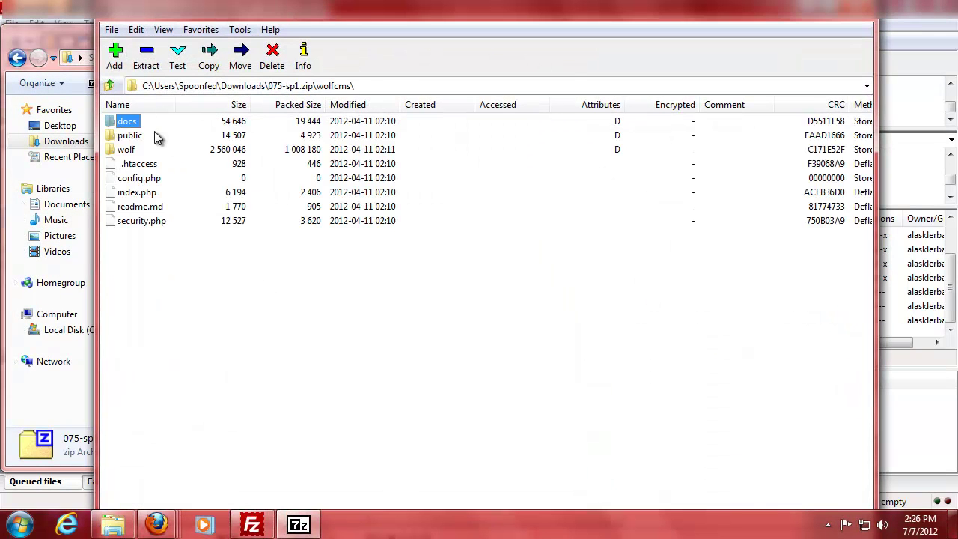
click(136, 140)
double_click(136, 139)
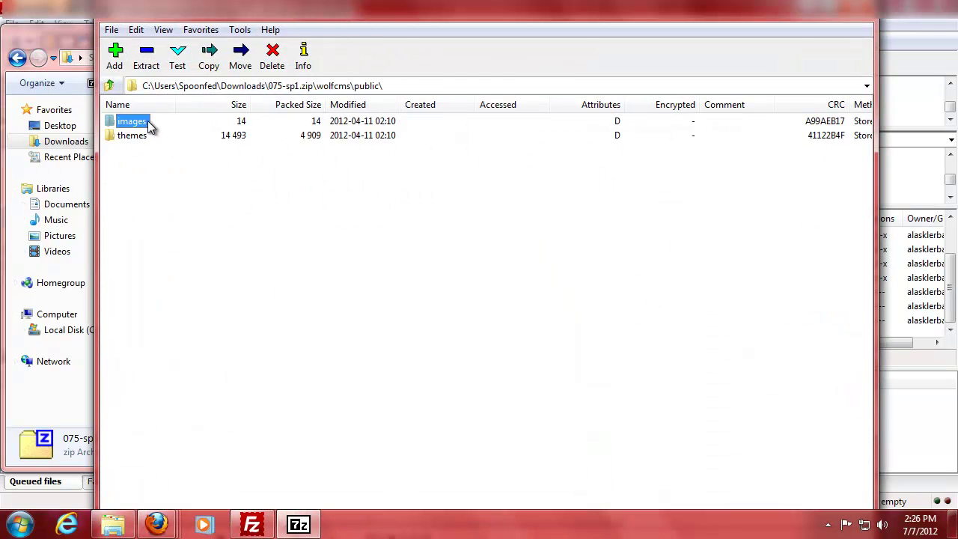
double_click(141, 141)
double_click(139, 136)
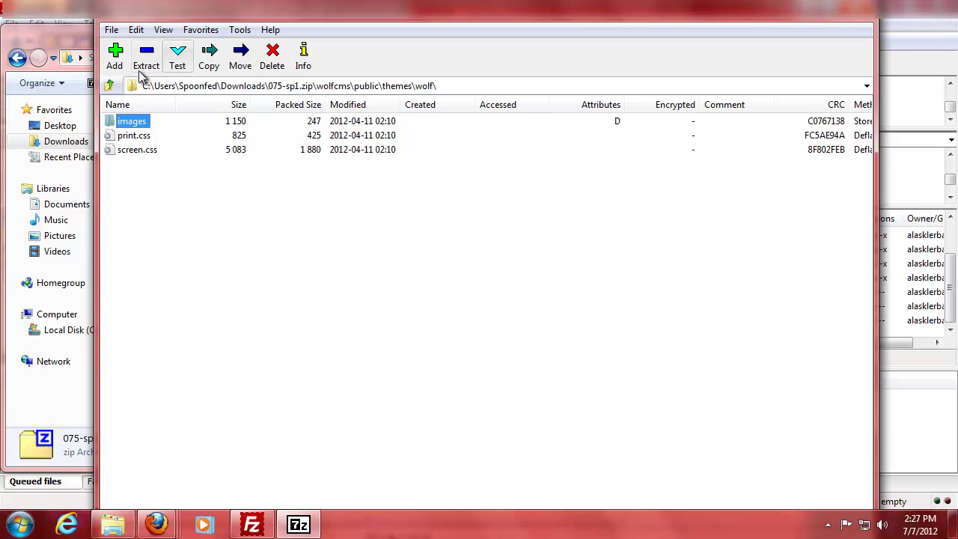
- Go back up to the archive's wolfcms folder and select its public folder
click(110, 85)
click(110, 85)
click(110, 85)
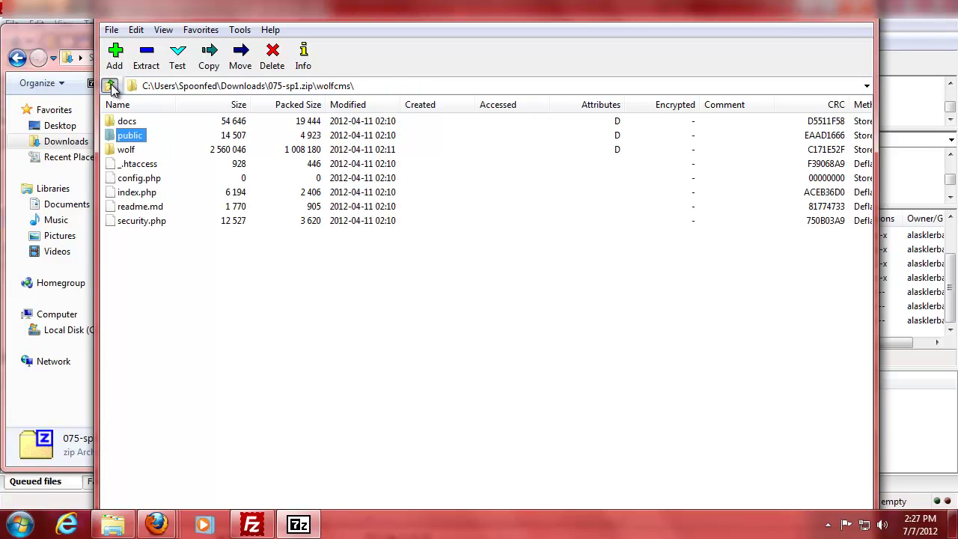
right_click(127, 134)
click(497, 332)
- Switch to the Wolf layout in Firefox and select the PHP THEMES_URI code in the screen.css link
mouse_move(156, 524)
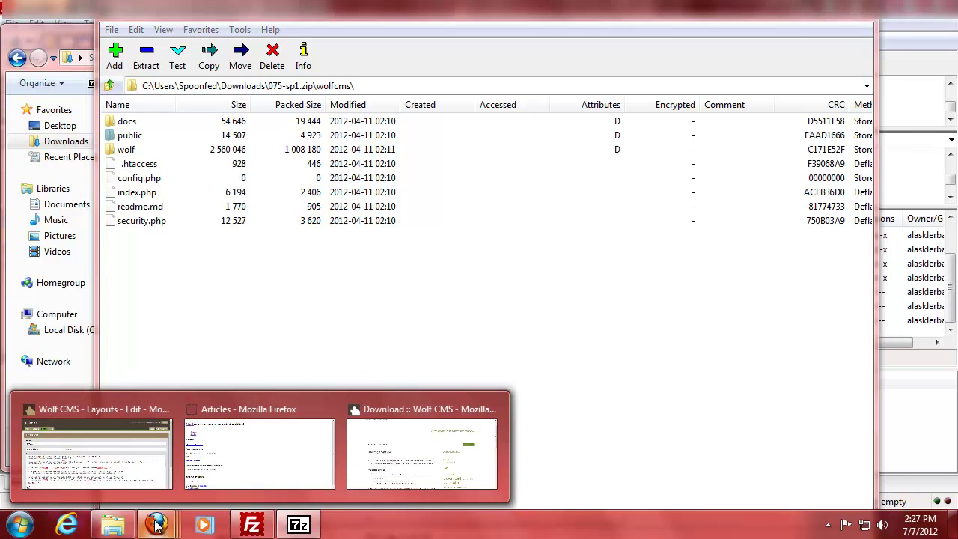
click(146, 431)
drag(212, 416, 344, 416)
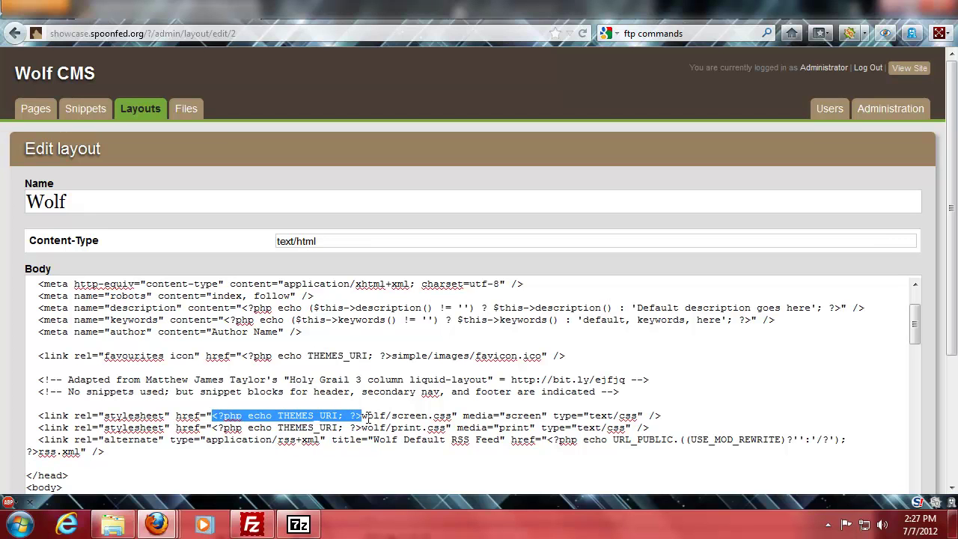
- Extract the 075-sp1 archive into the Downloads folder from Windows Explorer
click(112, 525)
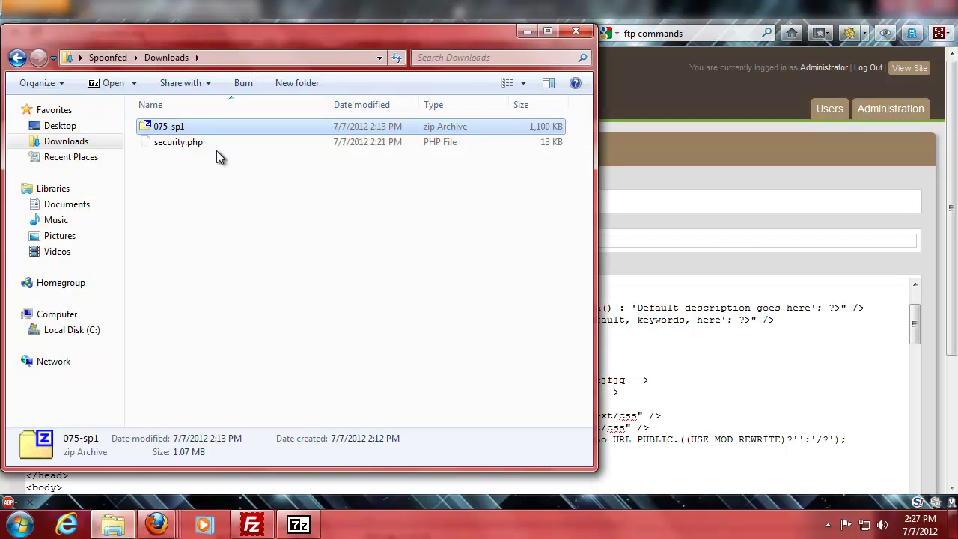
right_click(171, 124)
mouse_move(358, 145)
click(434, 177)
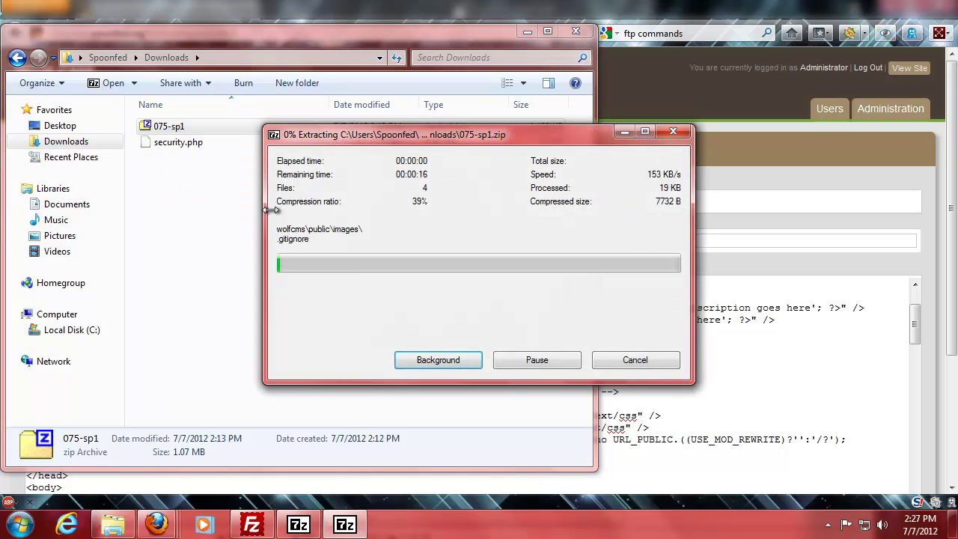
- Open the public folder inside the extracted wolfcms folder and inspect its images and themes folders
click(179, 132)
double_click(180, 132)
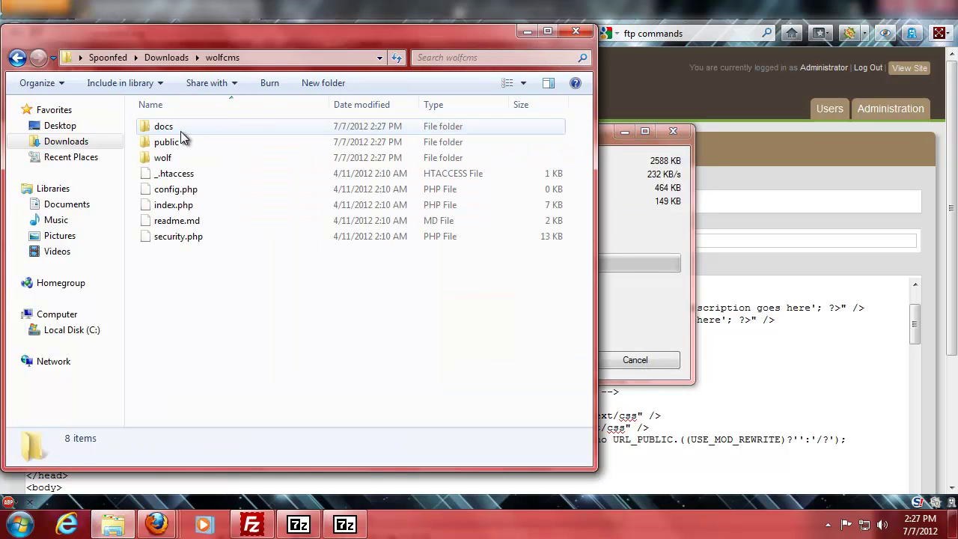
click(184, 141)
double_click(183, 141)
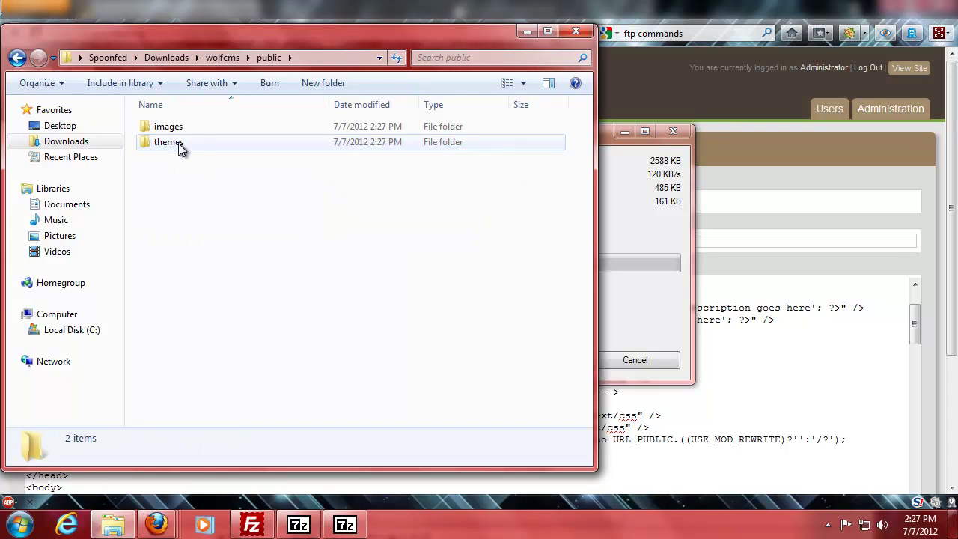
drag(174, 178, 172, 124)
right_click(165, 141)
click(149, 166)
click(150, 166)
- Switch to FileZilla and refresh the file listings to include the extracted wolfcms folder
click(252, 525)
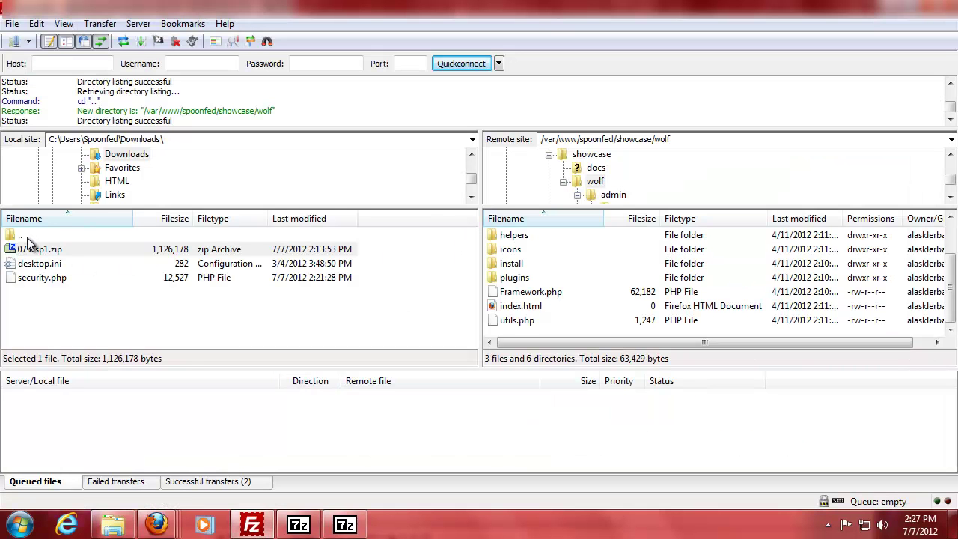
click(69, 328)
key(F5)
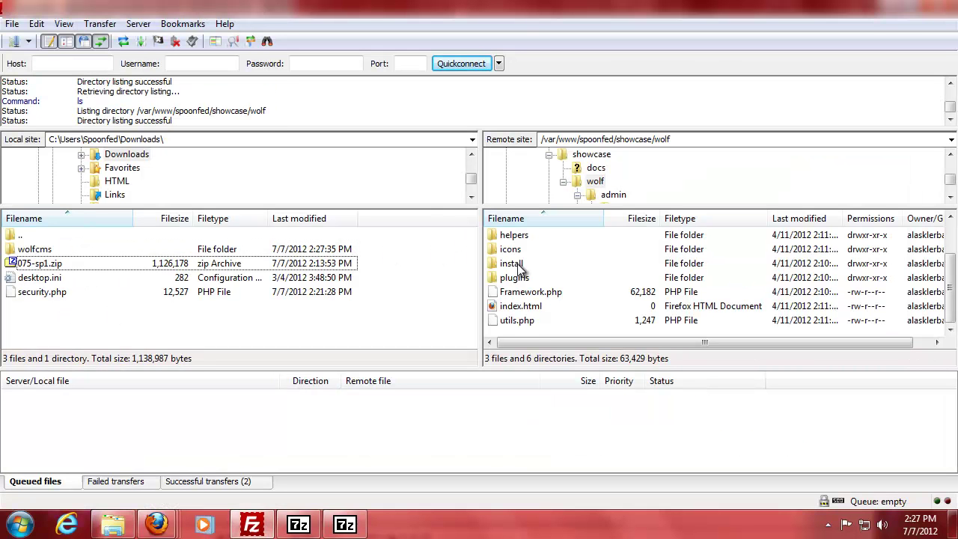
- Create a directory named themes in the remote showcase folder
click(596, 180)
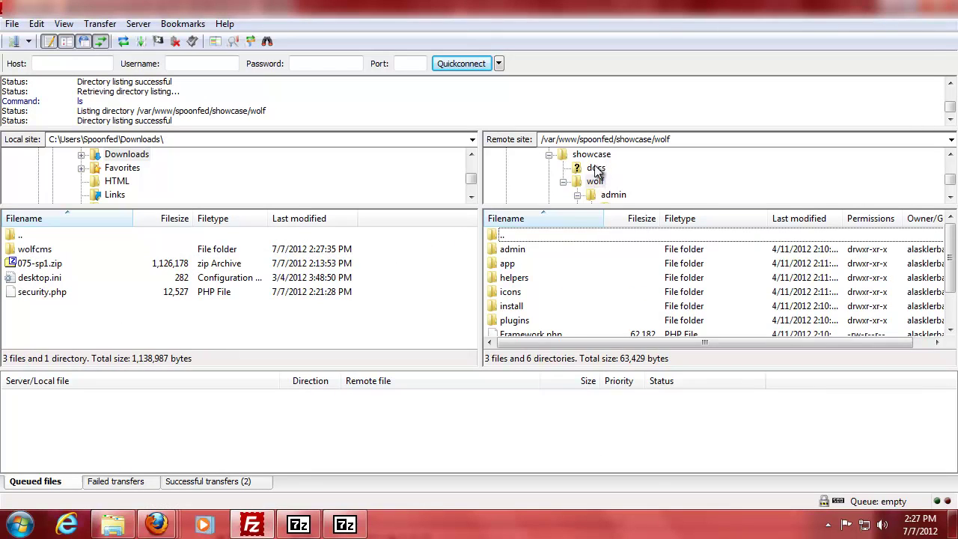
click(591, 155)
right_click(524, 332)
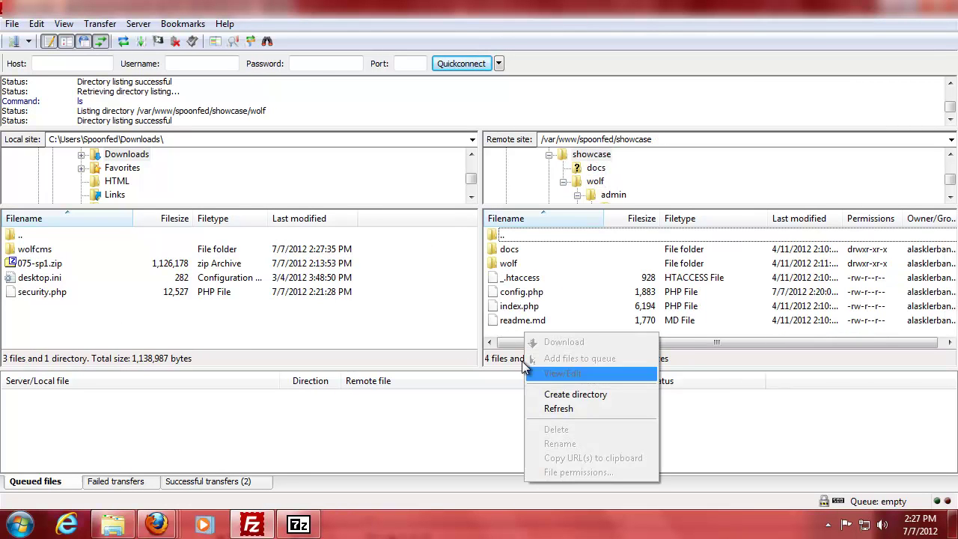
click(569, 394)
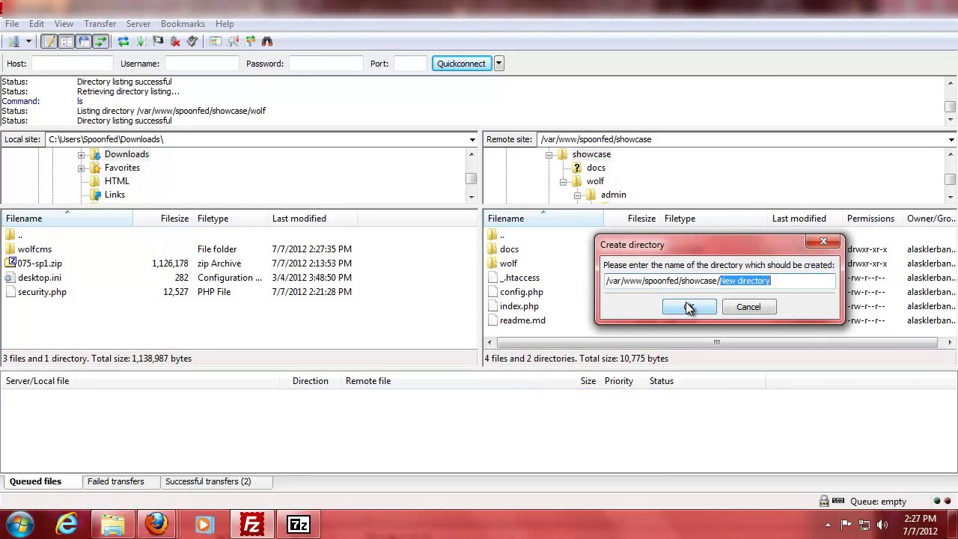
text(thems)
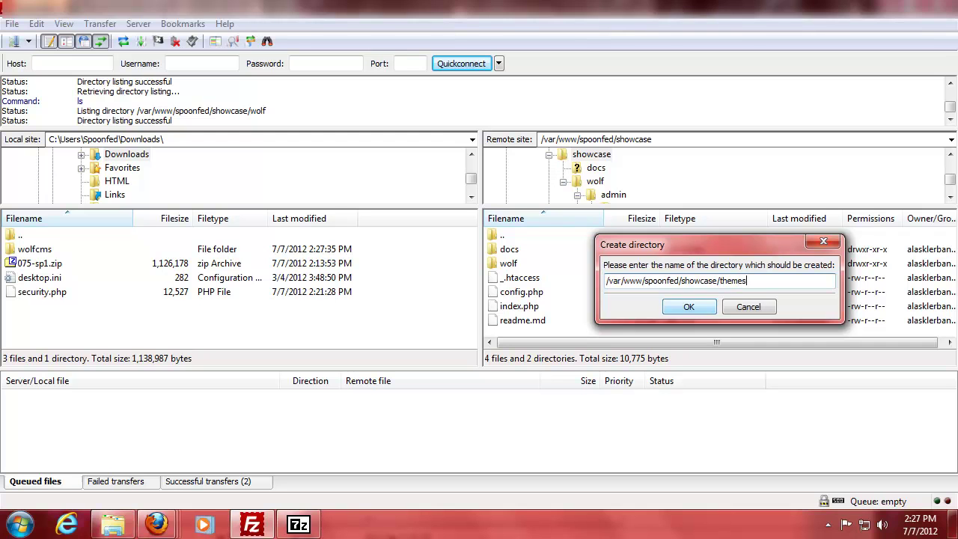
click(689, 307)
- Open the new remote themes folder and the local wolfcms/public/themes folder
click(524, 266)
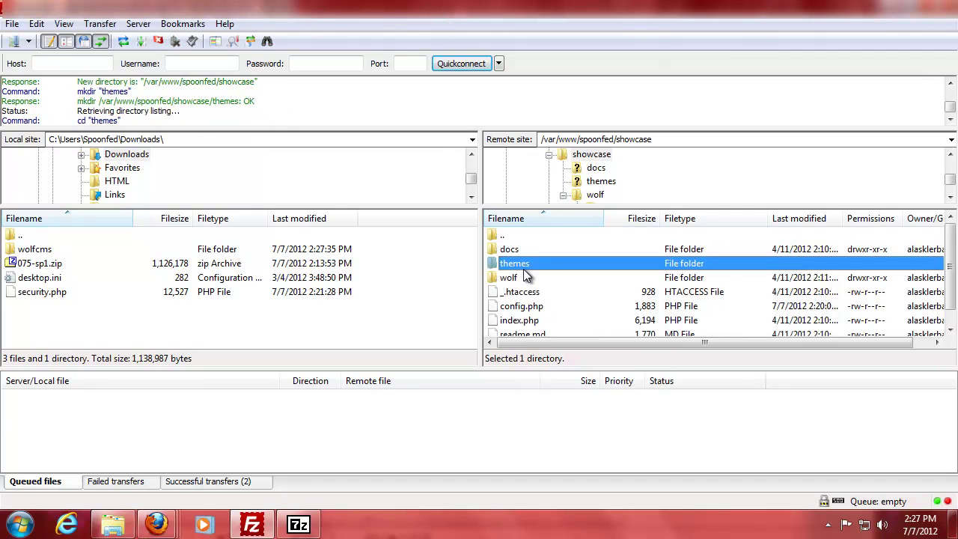
double_click(45, 250)
click(43, 266)
double_click(44, 266)
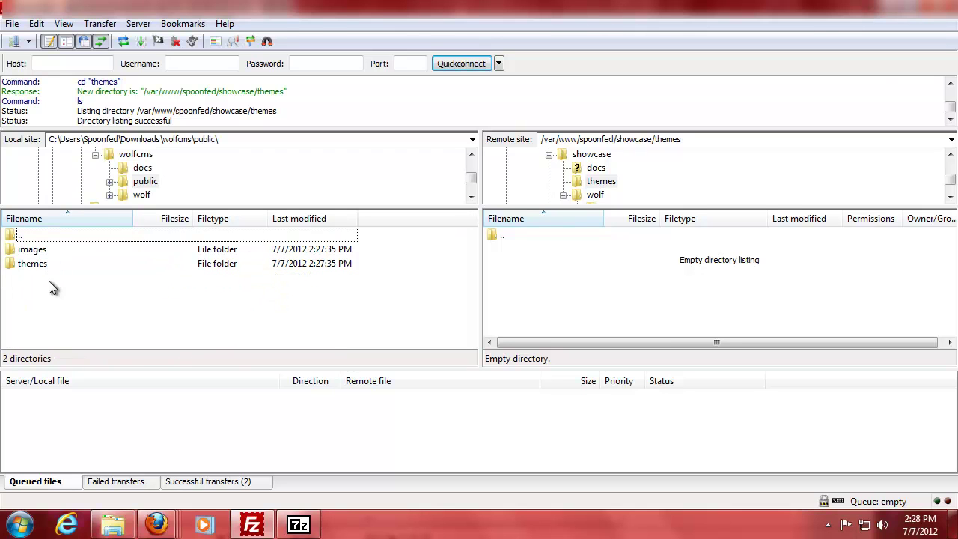
click(37, 263)
double_click(37, 263)
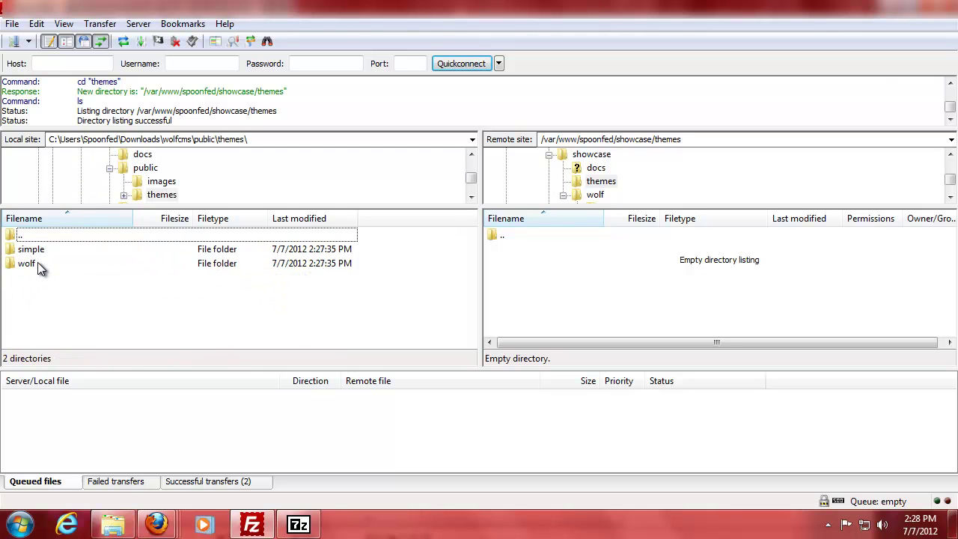
- Look through the local public folder and the simple theme, returning to the local themes folder
drag(29, 270, 29, 250)
key(BackSpace)
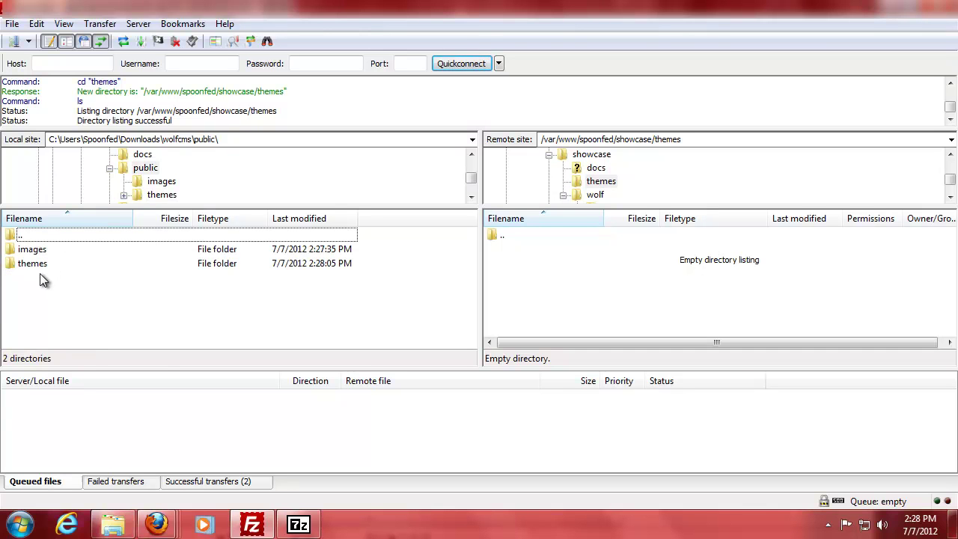
double_click(38, 266)
double_click(42, 251)
click(33, 266)
drag(33, 268, 22, 236)
key(BackSpace)
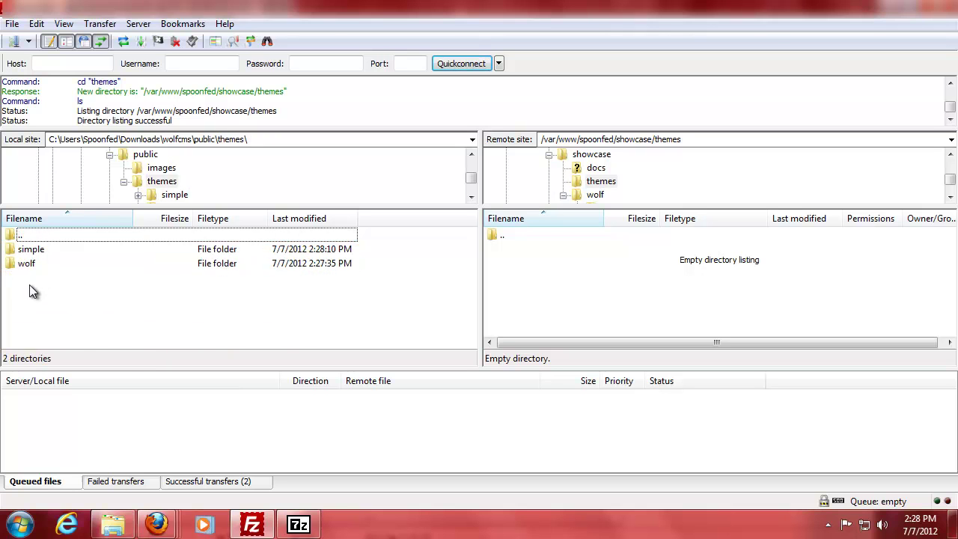
- Upload the local simple and wolf theme folders to the remote showcase/themes folder
drag(37, 300, 30, 252)
right_click(29, 268)
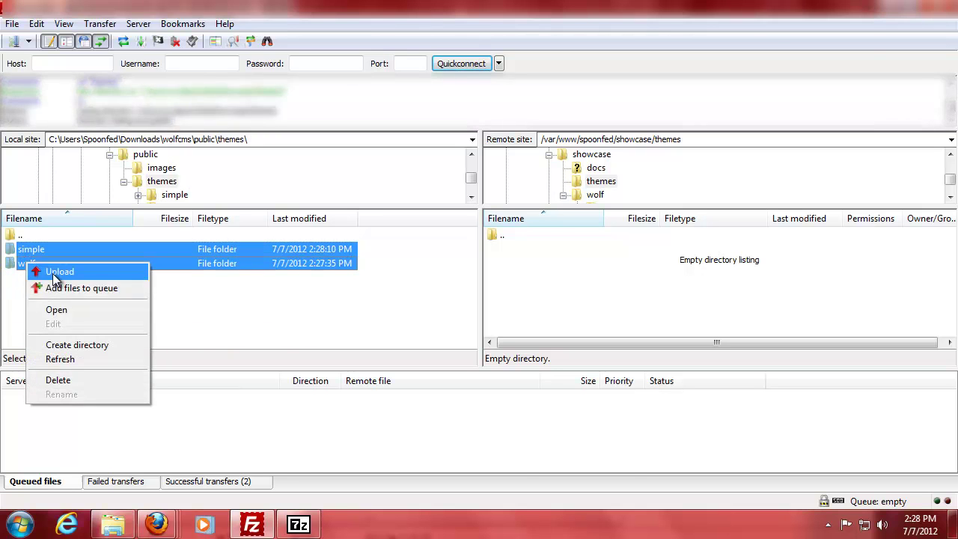
click(41, 272)
- Check the images folder inside the local public folder and return to public
key(BackSpace)
double_click(31, 250)
double_click(57, 238)
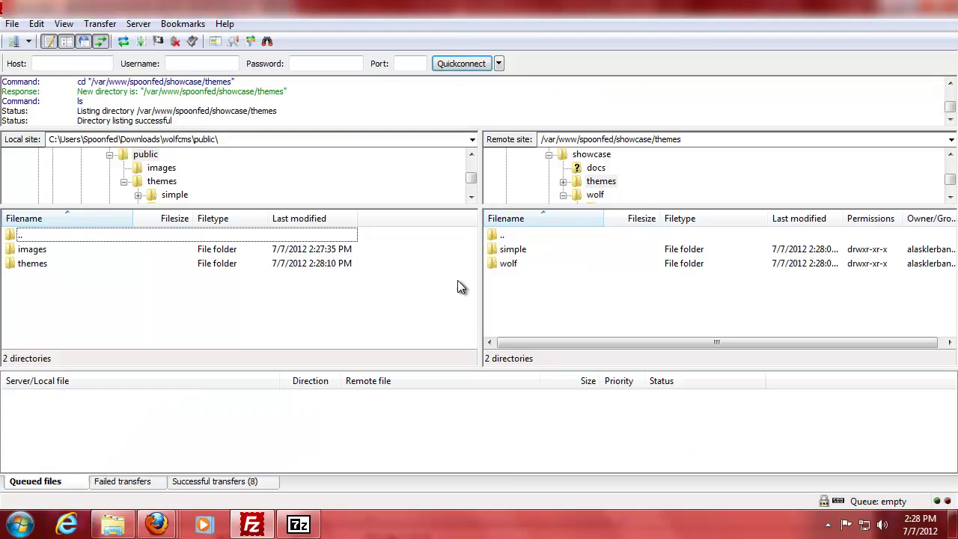
- Switch to the Wolf layout in Firefox and replace the PHP THEMES_URI code in the screen.css link with themes/
mouse_move(157, 524)
click(171, 440)
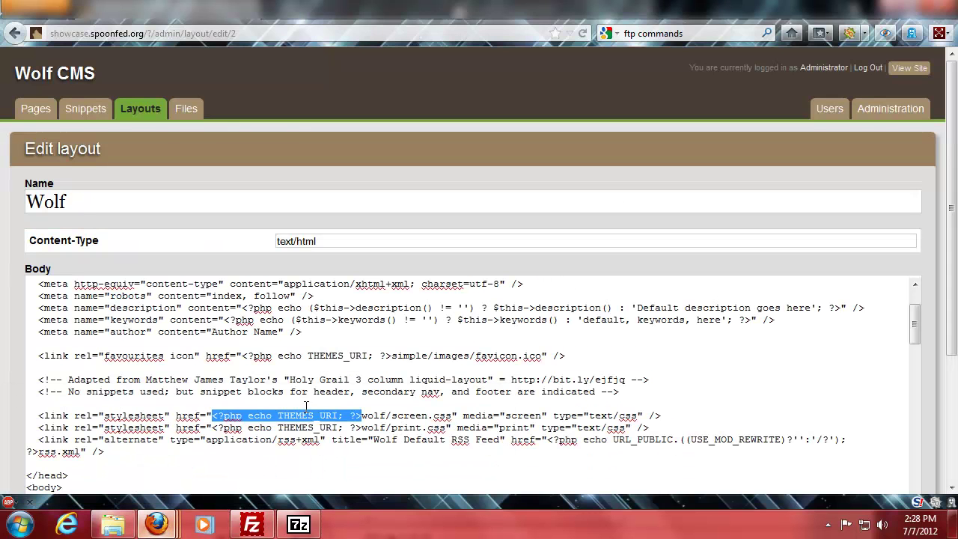
text(theme)
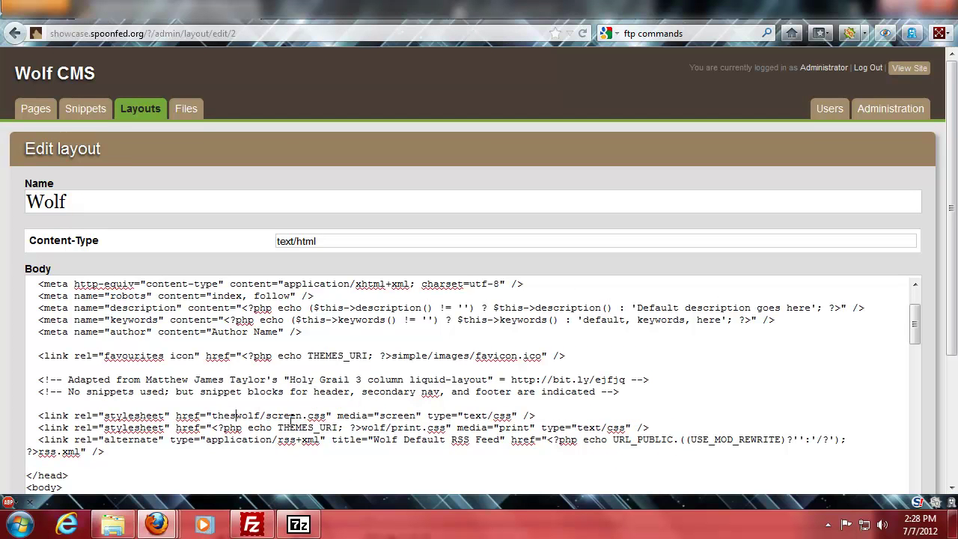
text(s/)
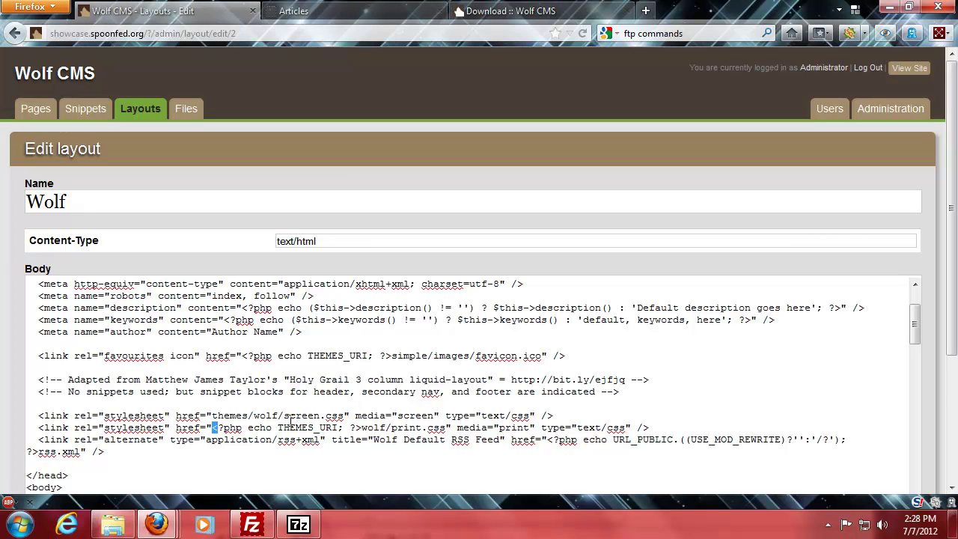
- Replace the PHP THEMES_URI code in the layout's print.css link with themes/
key(shift+Right)
key(shift+Right)
key(shift+Right)
key(shift+Right)
key(shift+Right)
key(shift+Right)
key(shift+Right)
key(shift+Right)
key(shift+Right)
key(shift+Right)
key(shift+Right)
key(shift+Right)
key(shift+Right)
key(shift+Right)
key(shift+Right)
key(shift+Right)
key(shift+Right)
key(shift+Right)
key(shift+Right)
key(shift+Right)
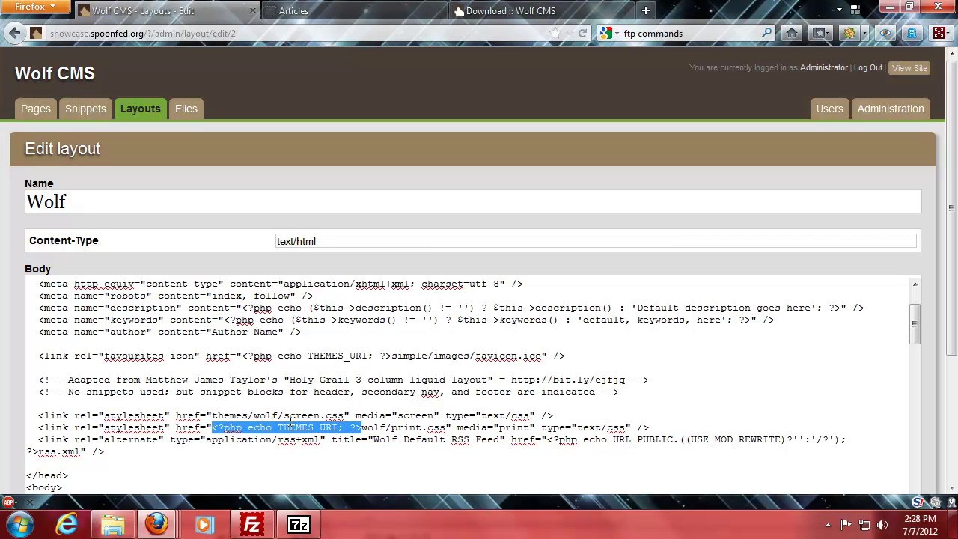
text(themes/)
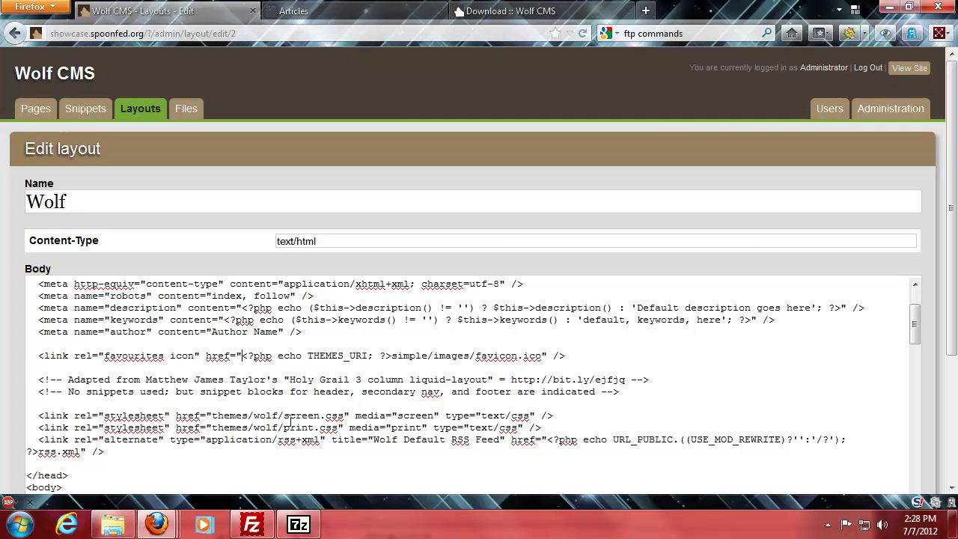
- Replace the PHP THEMES_URI code in the layout's favicon link with themes/
key(shift+Right)
key(shift+Right)
key(shift+Right)
key(shift+Right)
key(shift+Right)
key(shift+Right)
key(shift+Right)
key(shift+Right)
key(shift+Right)
key(shift+Right)
key(shift+Right)
key(shift+Right)
key(shift+Right)
key(shift+Right)
key(shift+Right)
key(shift+Right)
key(shift+Right)
key(shift+Right)
key(shift+Right)
key(shift+Right)
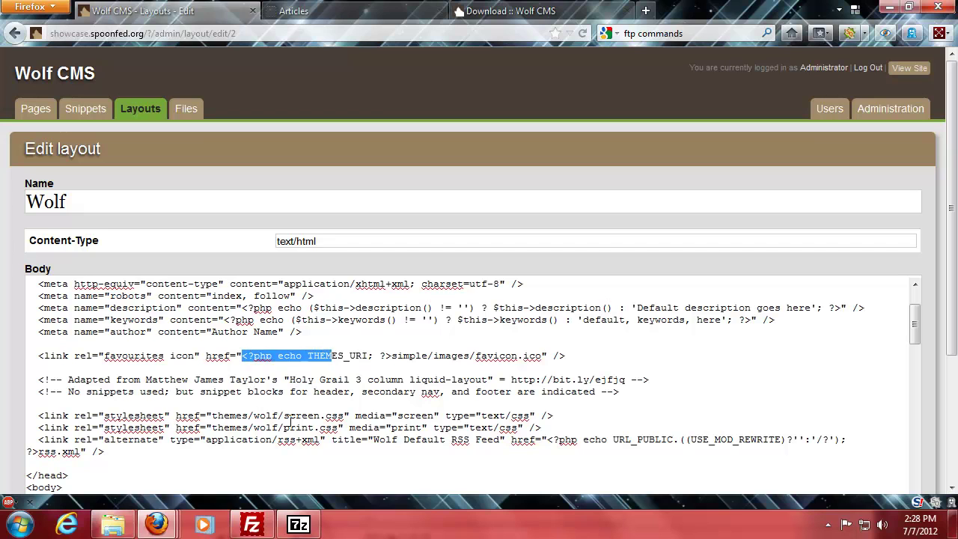
text(themes)
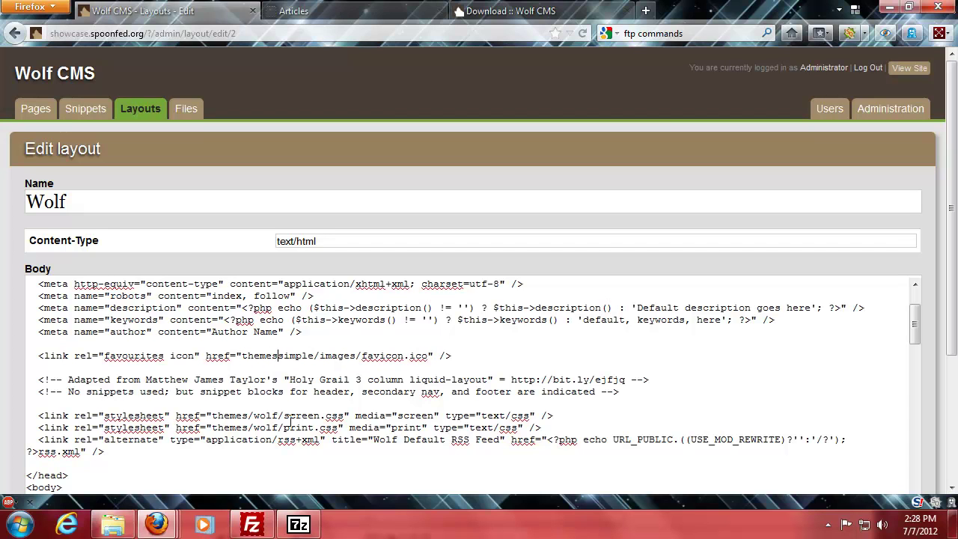
text(/)
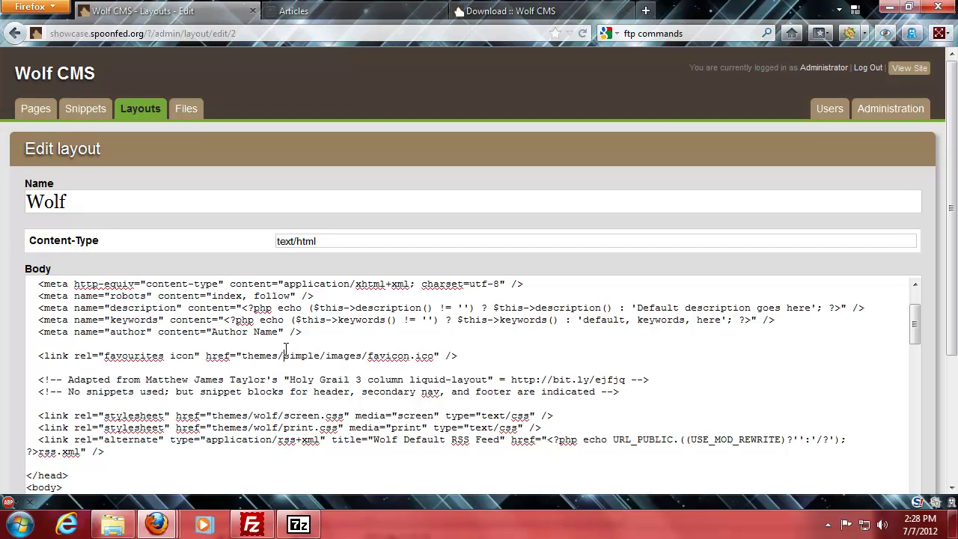
- Review the remaining link paths in the Wolf layout's body and save the layout
scroll(288, 346, down, 2)
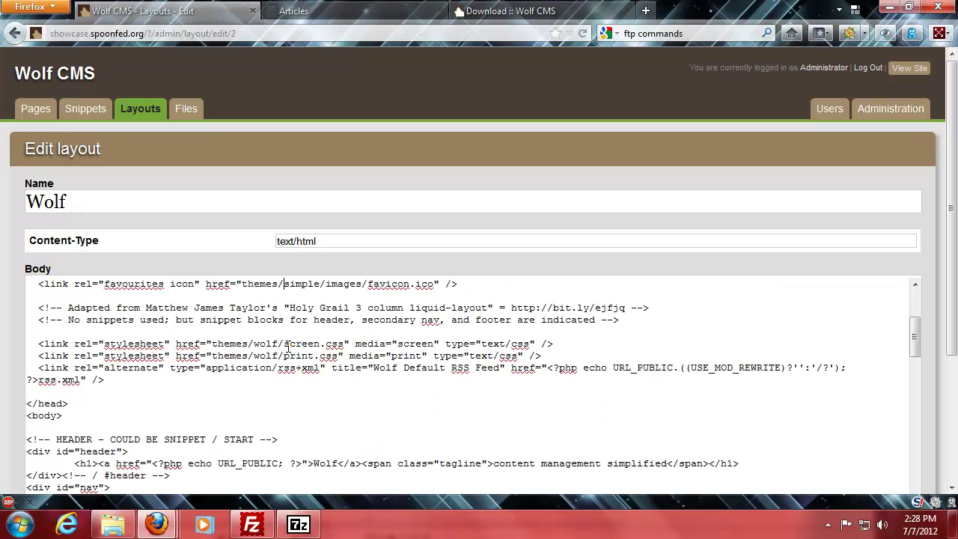
scroll(289, 346, down, 1)
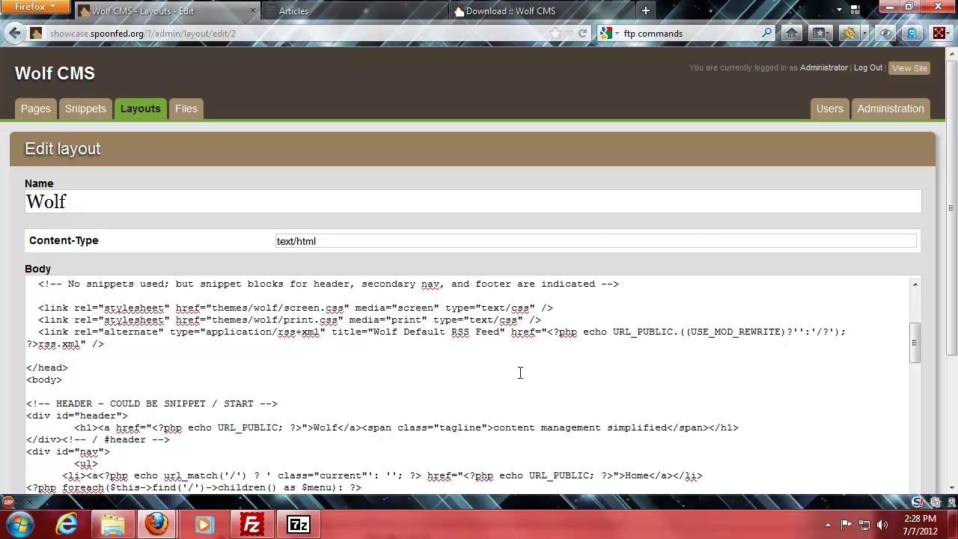
scroll(932, 269, down, 5)
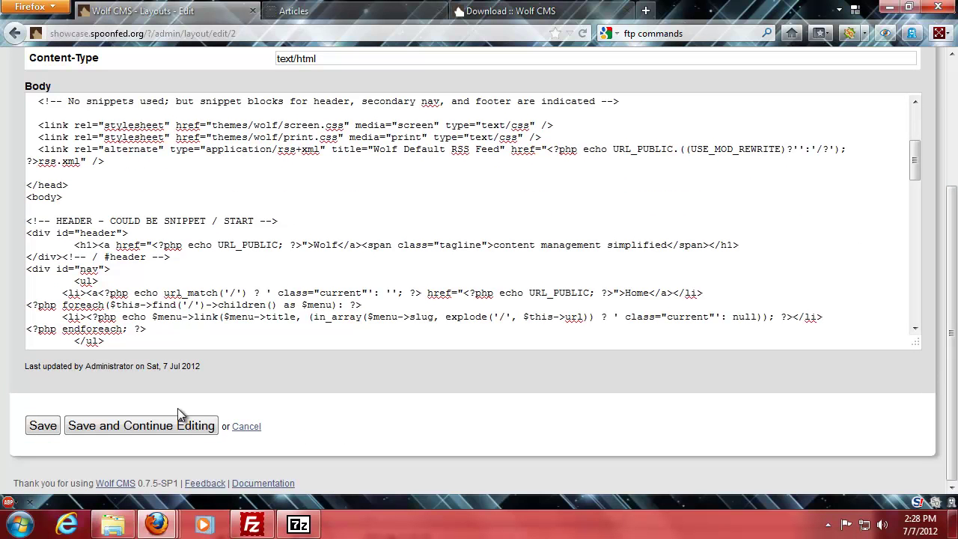
click(43, 426)
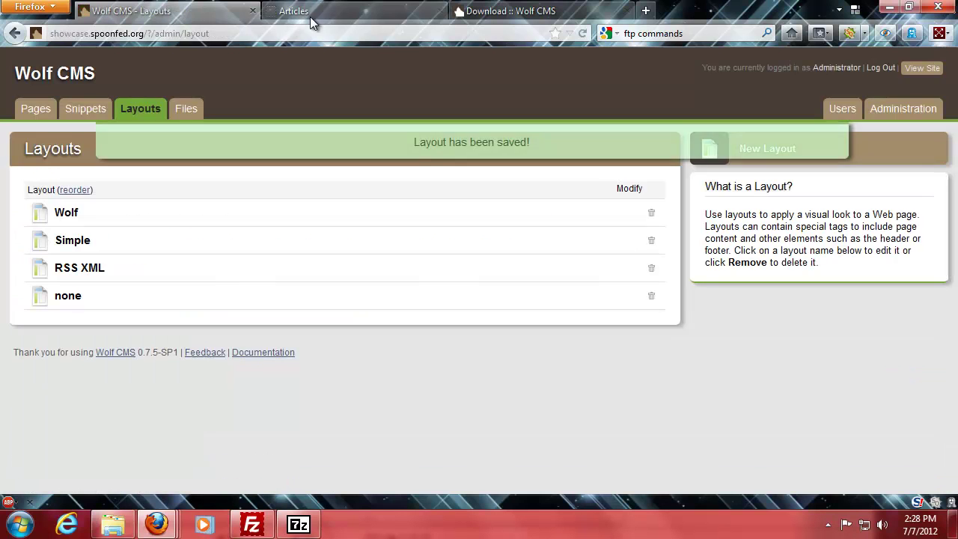
- Switch to the Articles page and load the site's home page at showcase.spoonfed.org
click(310, 13)
click(155, 33)
key(End)
drag(146, 33, 331, 43)
key(BackSpace)
key(Return)
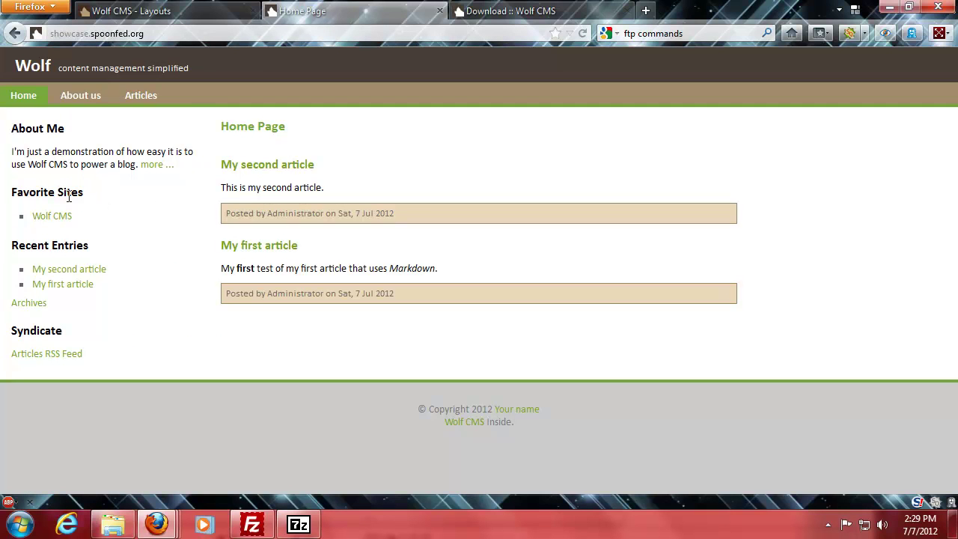
- Check the site's styling on the My second article and About us pages, and return to the home page
click(75, 270)
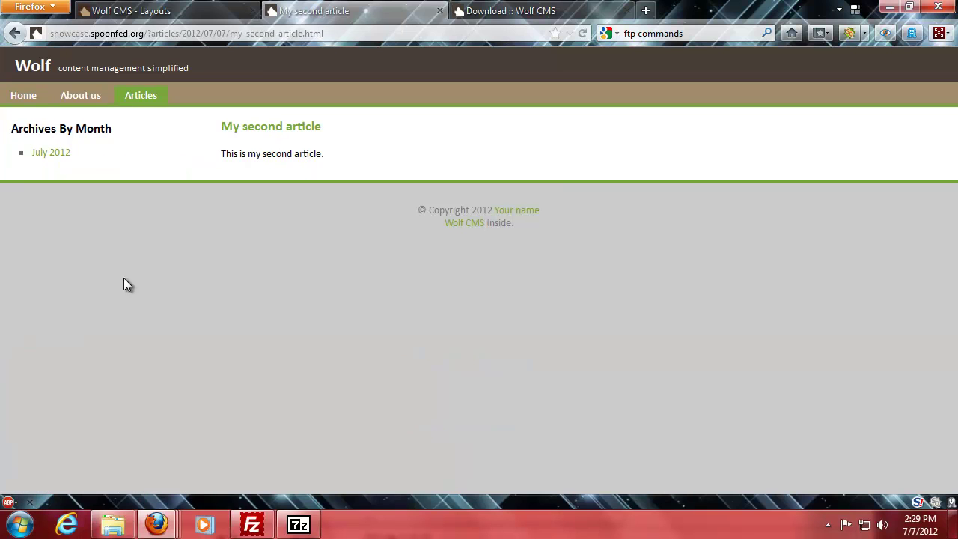
click(88, 101)
click(9, 100)
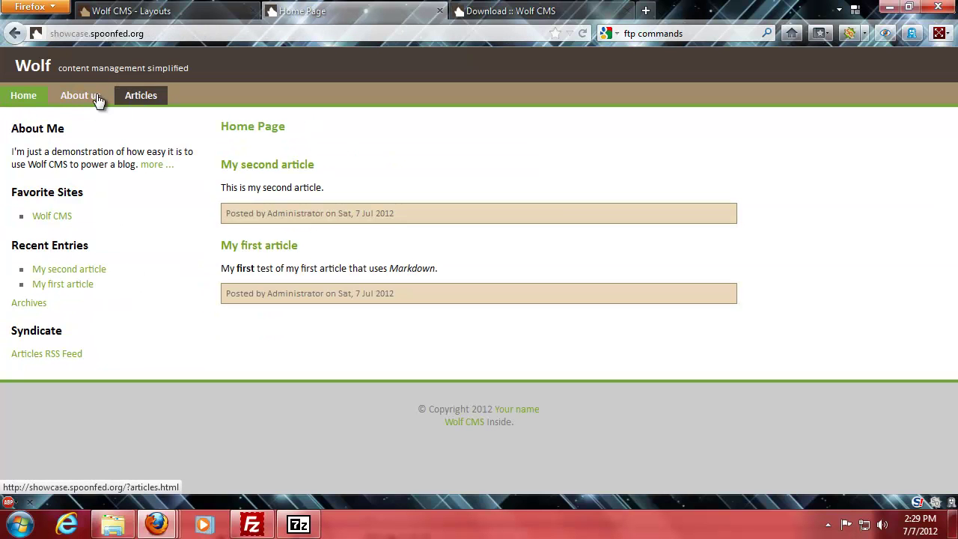
double_click(184, 68)
triple_click(110, 68)
click(250, 81)
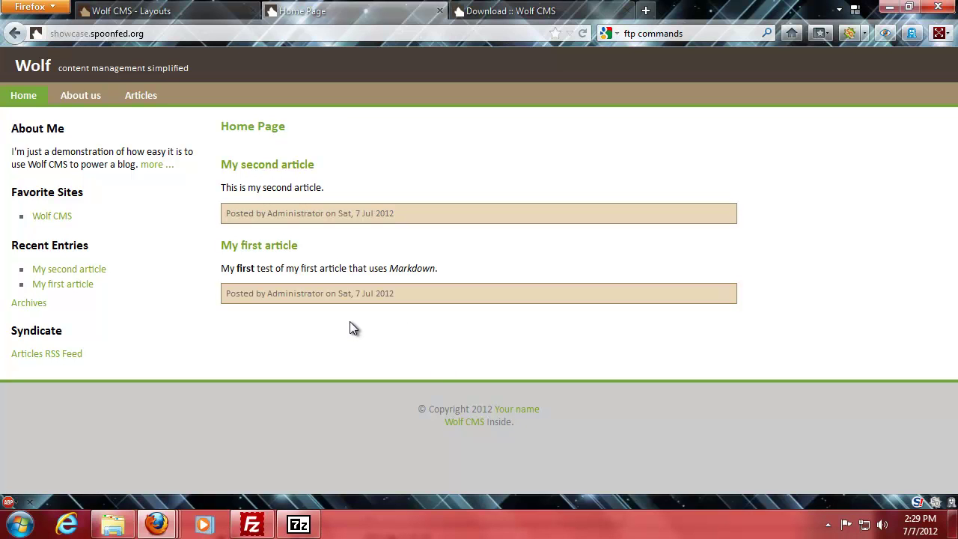
- Switch to the open 7-Zip window and close it
click(298, 520)
click(858, 10)
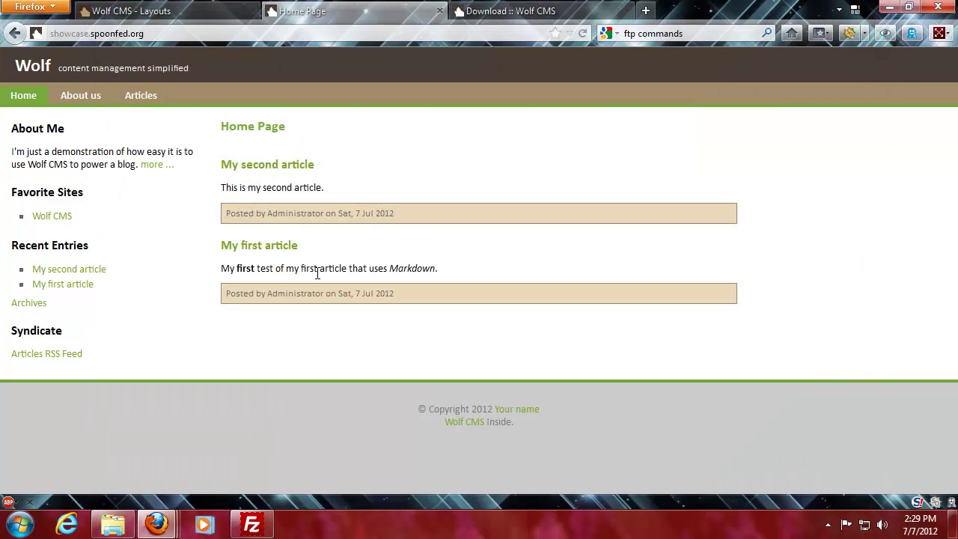